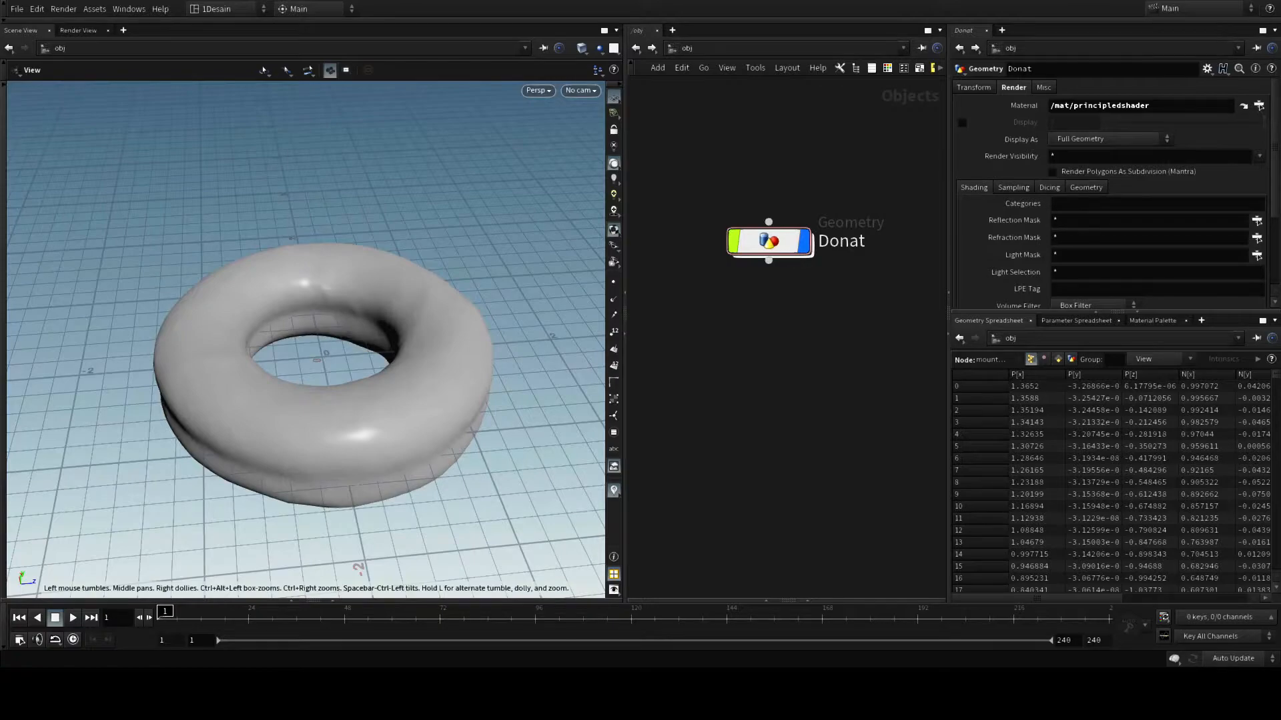
Open the Donat object's geometry network and turn off the network overview.
{"action": "double_click", "coordinate": [774, 241]}
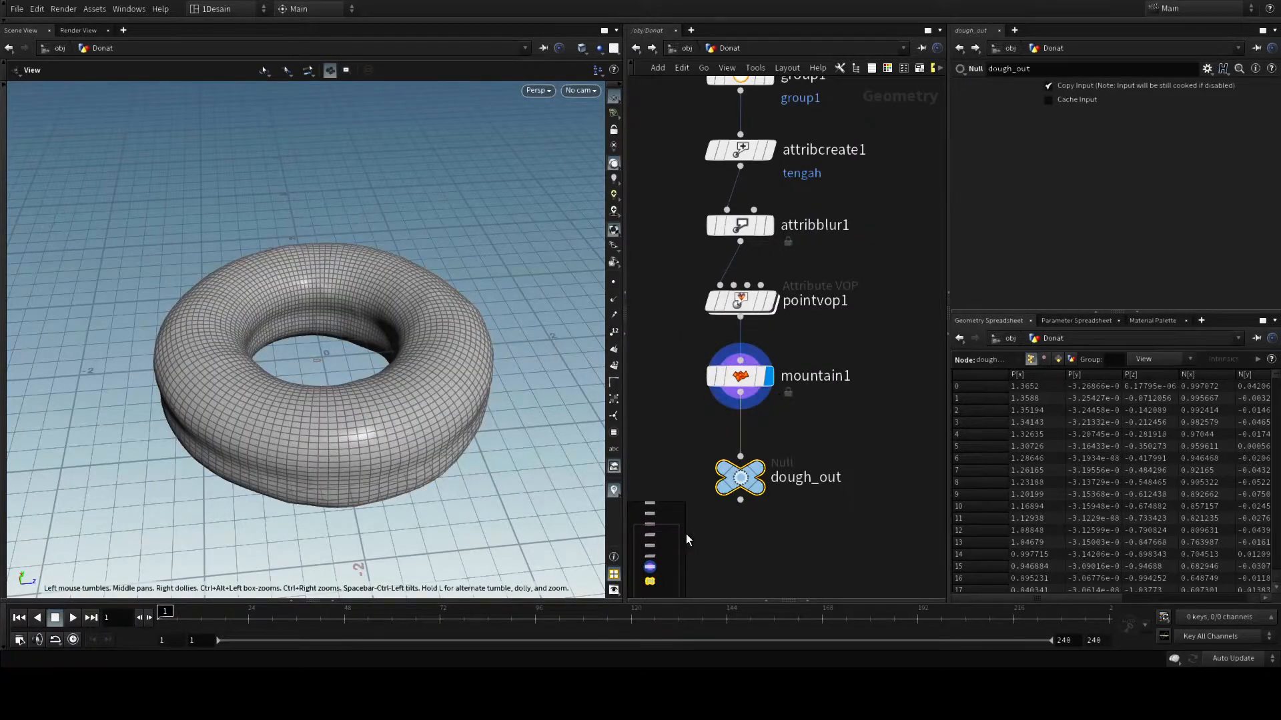
{"action": "key", "text": "o"}
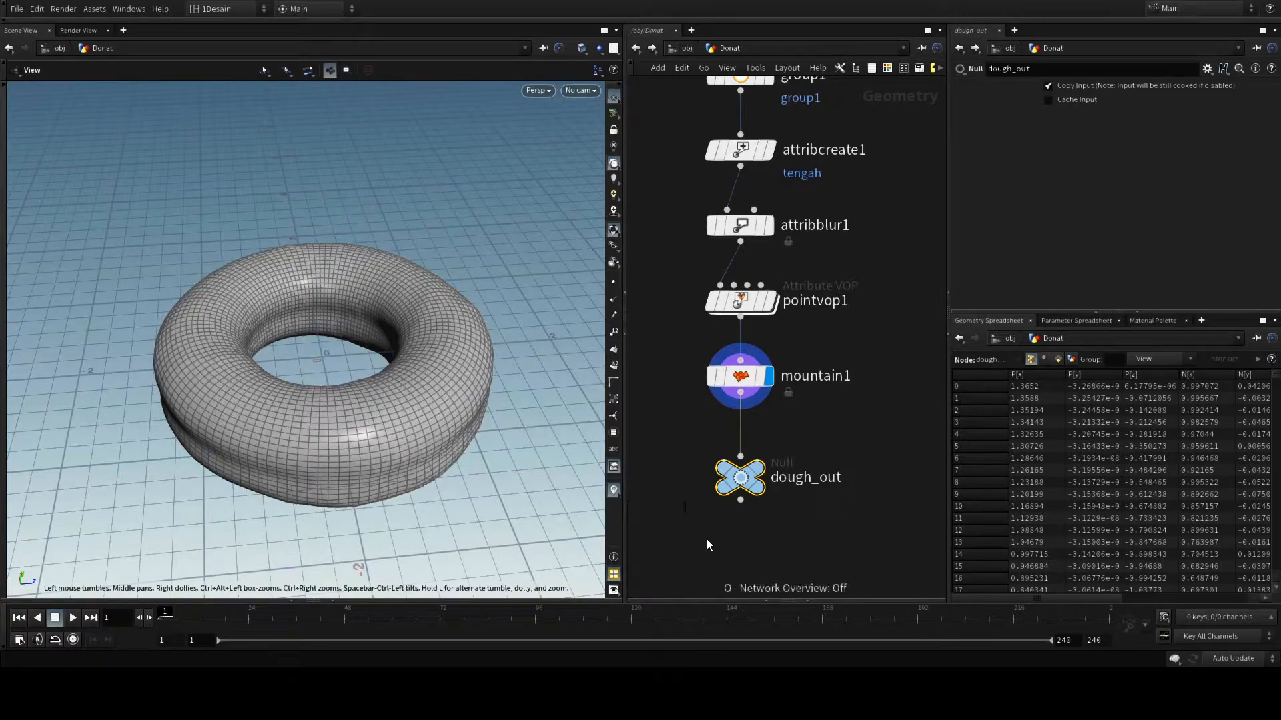
{"action": "scroll", "coordinate": [866, 435], "scroll_direction": "down", "scroll_amount": 5}
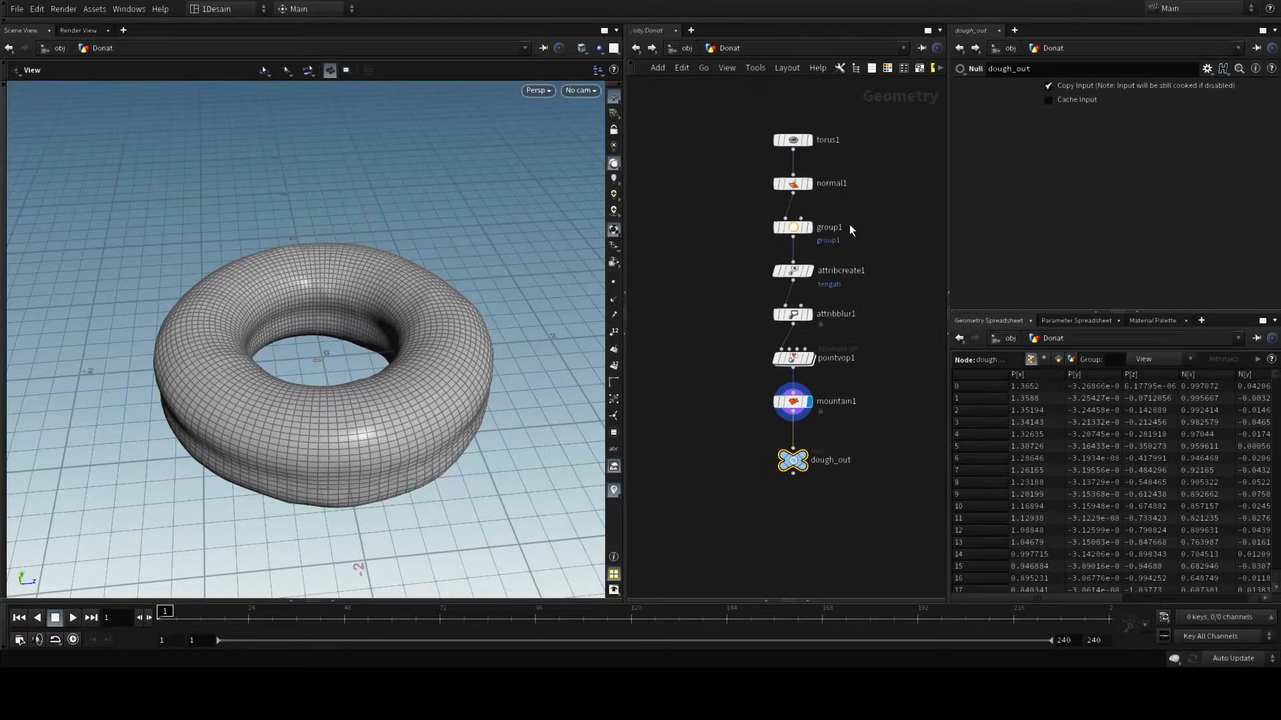
{"action": "middle_click_drag", "start_coordinate": [878, 231], "coordinate": [838, 270]}
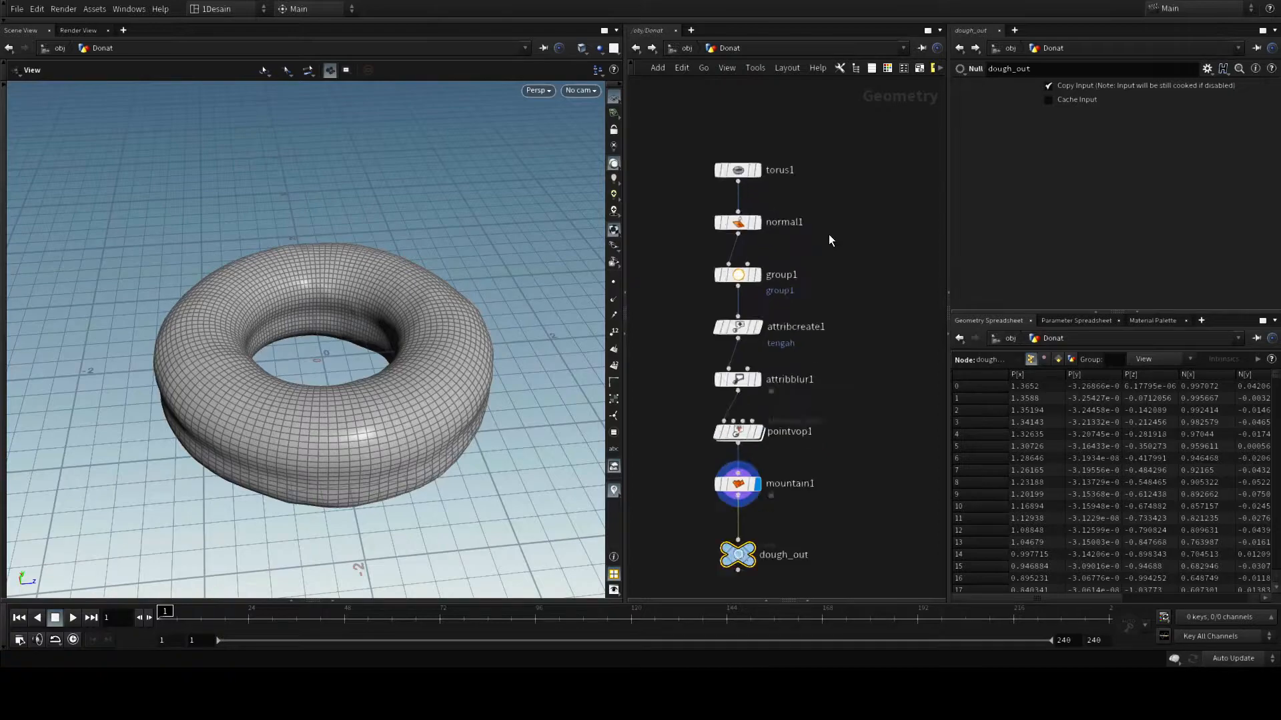
{"action": "scroll", "coordinate": [847, 254], "scroll_direction": "up", "scroll_amount": 1}
{"action": "middle_click_drag", "start_coordinate": [861, 331], "coordinate": [871, 299]}
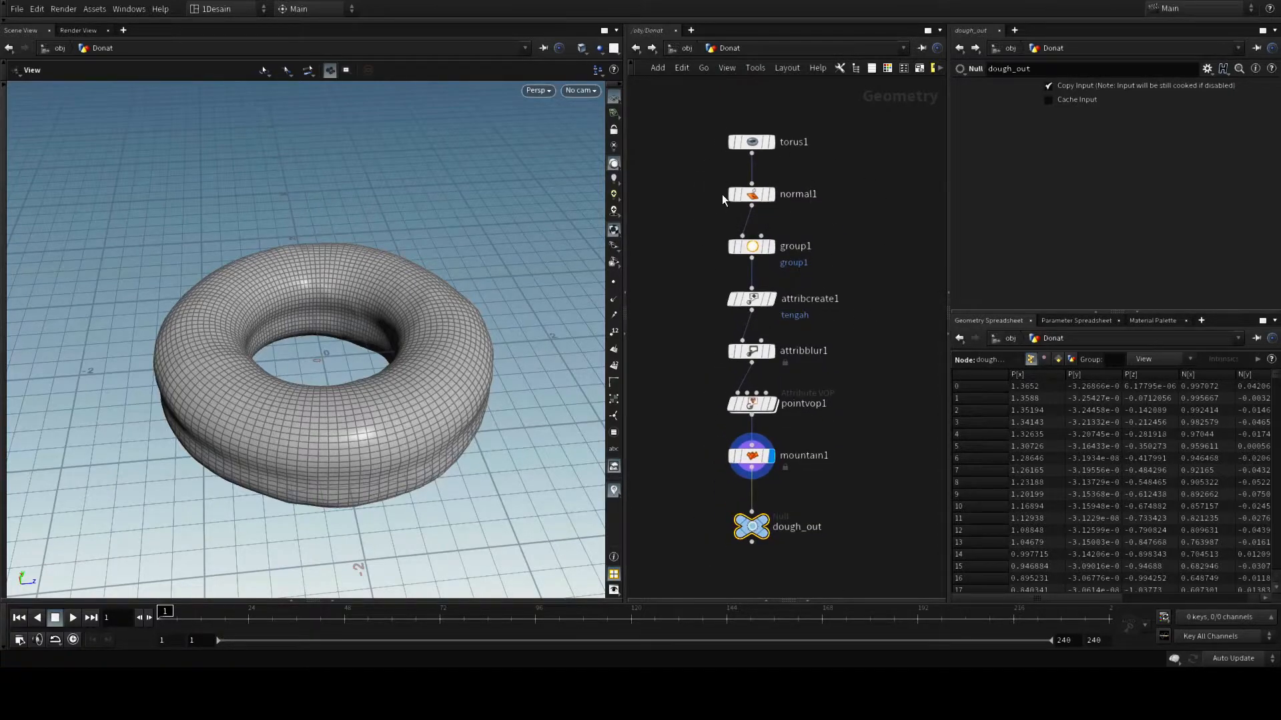
Display the normal1 node's output and show the torus's point normals in the viewport.
{"action": "left_click", "coordinate": [751, 195]}
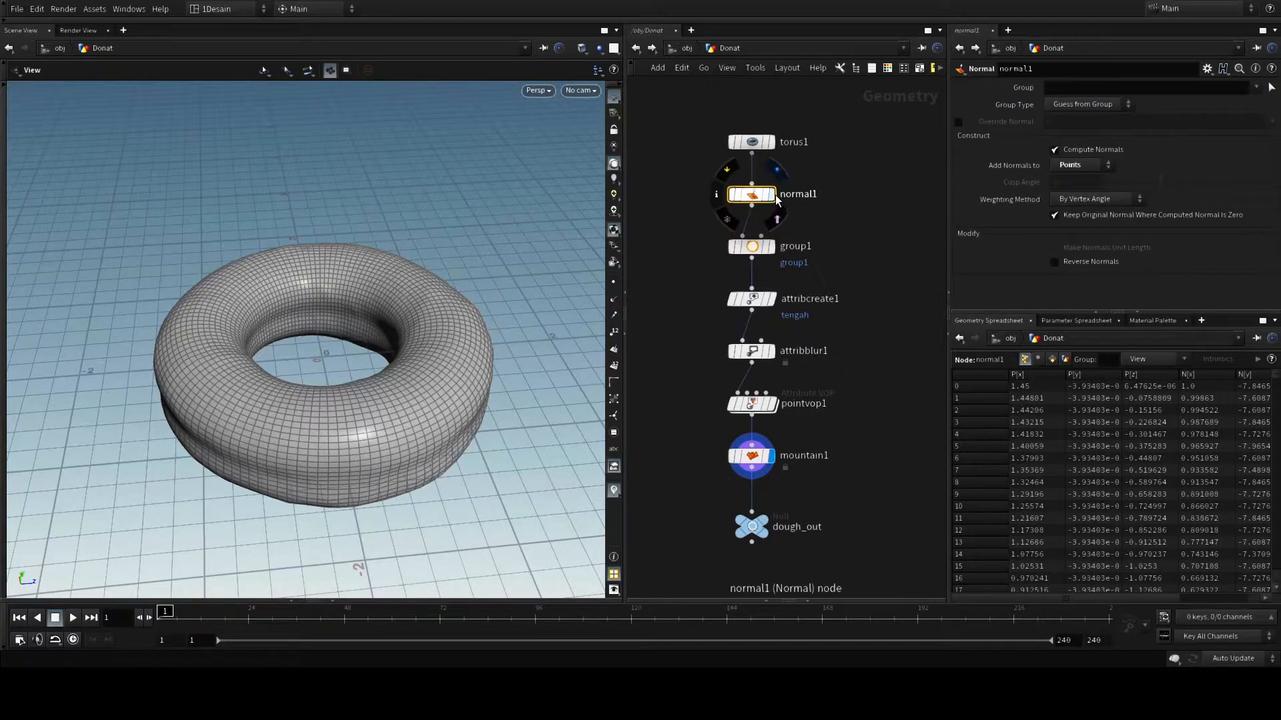
{"action": "left_click", "coordinate": [772, 195]}
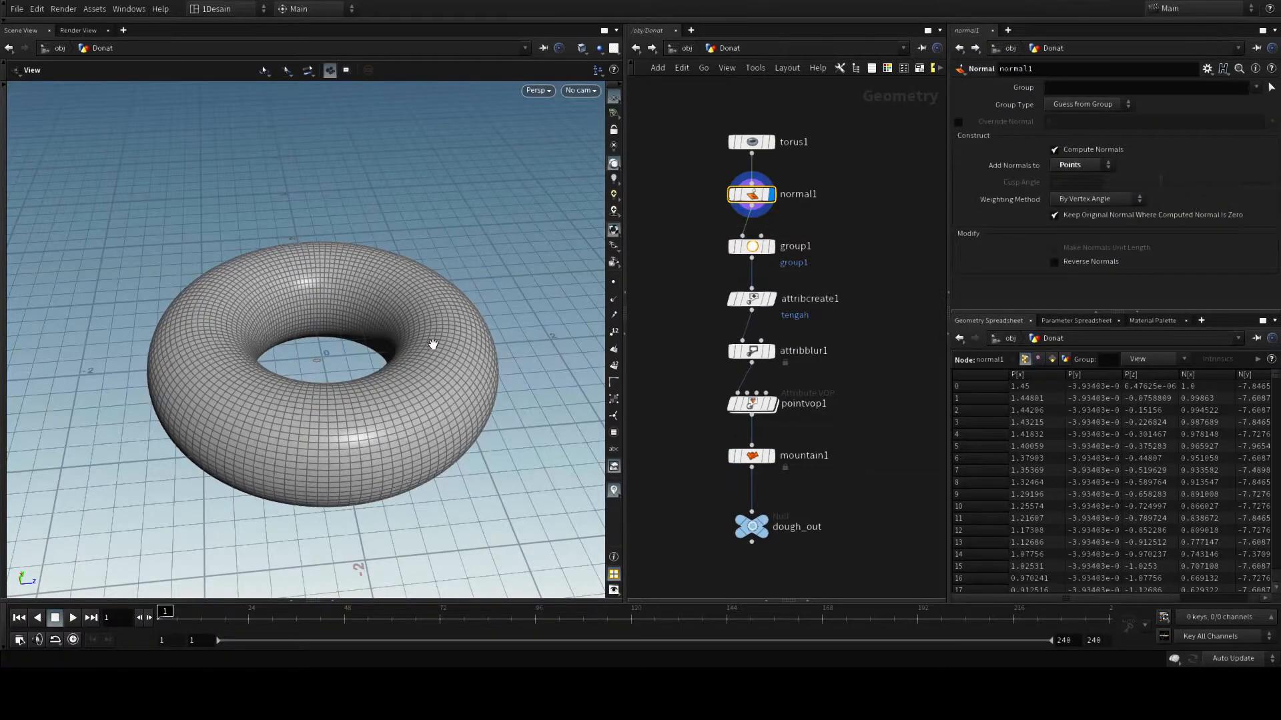
{"action": "left_click", "coordinate": [614, 300]}
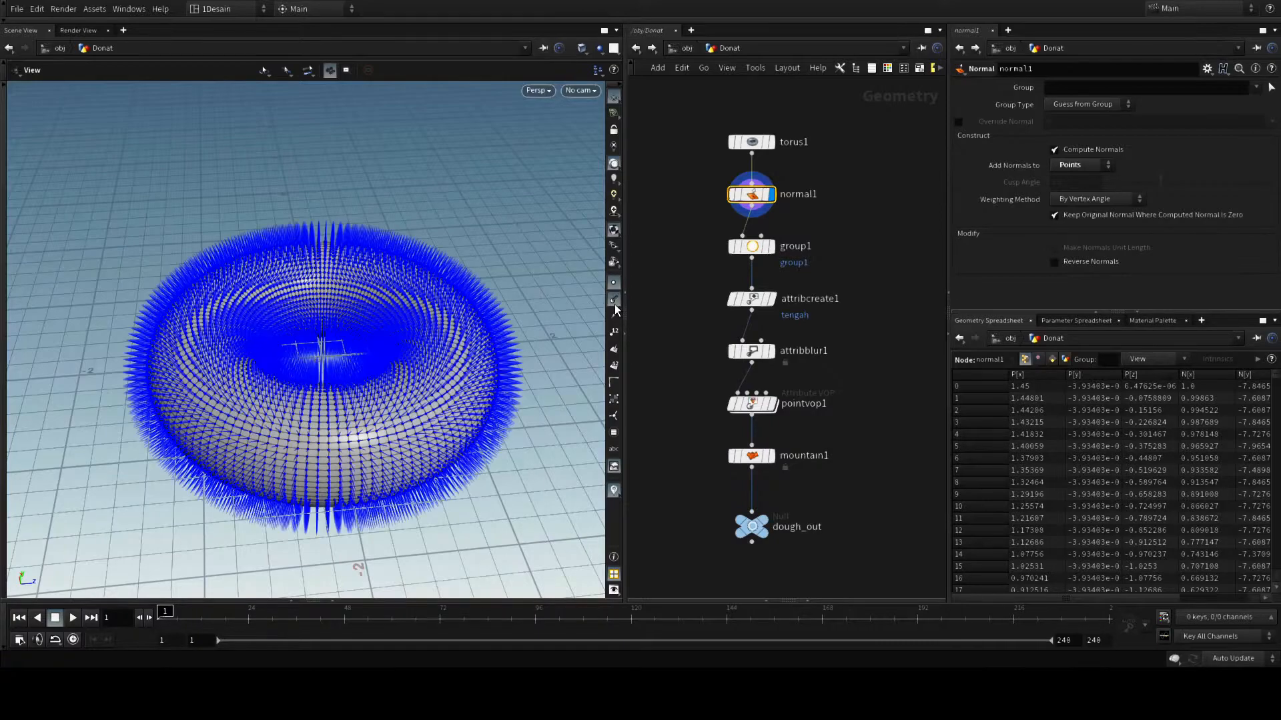
{"action": "scroll", "coordinate": [382, 447], "scroll_direction": "up", "scroll_amount": 3}
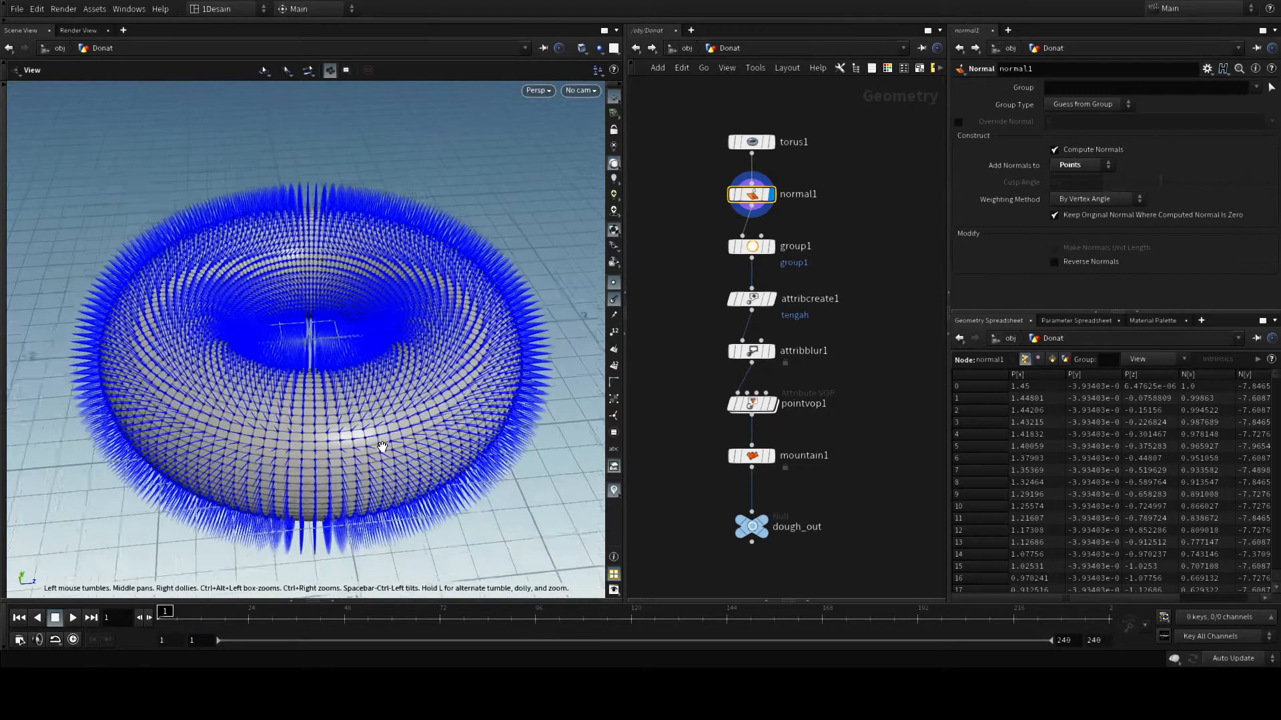
{"action": "scroll", "coordinate": [385, 446], "scroll_direction": "down", "scroll_amount": 1}
{"action": "middle_click_drag", "start_coordinate": [378, 464], "coordinate": [370, 408]}
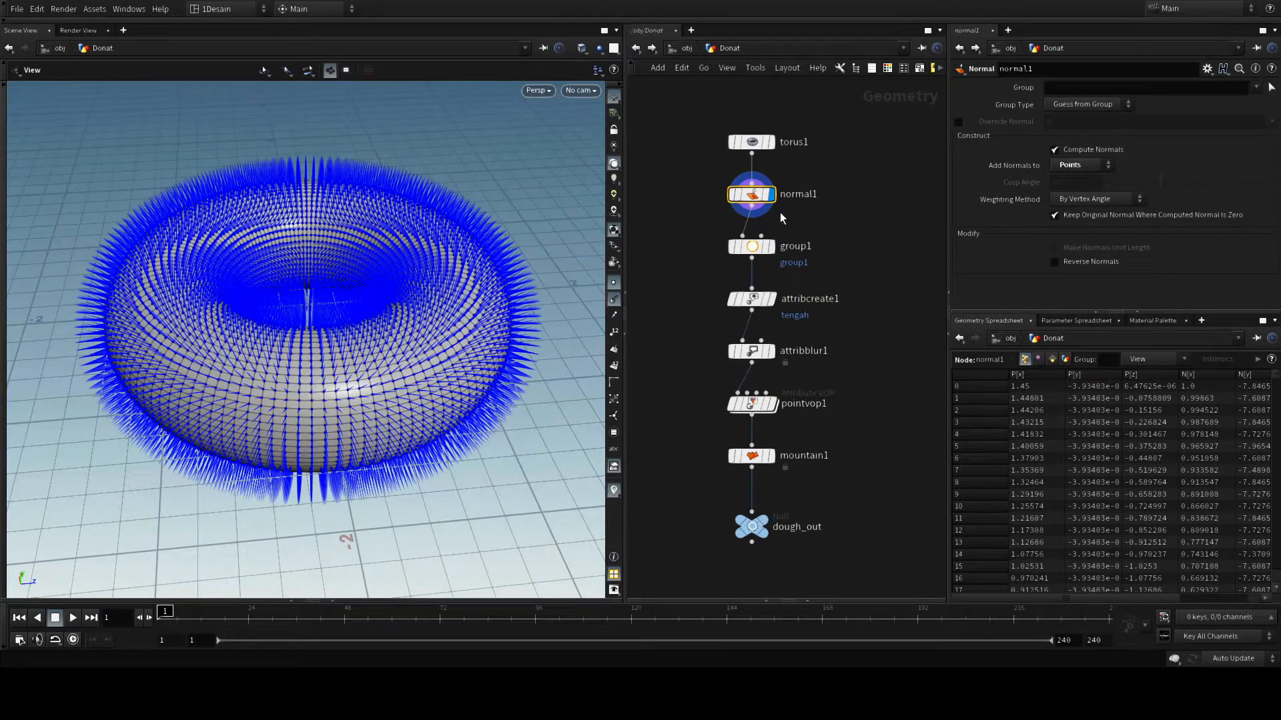
Display the group1 node's output and examine its bounding-box point group around the torus.
{"action": "mouse_move", "coordinate": [758, 247]}
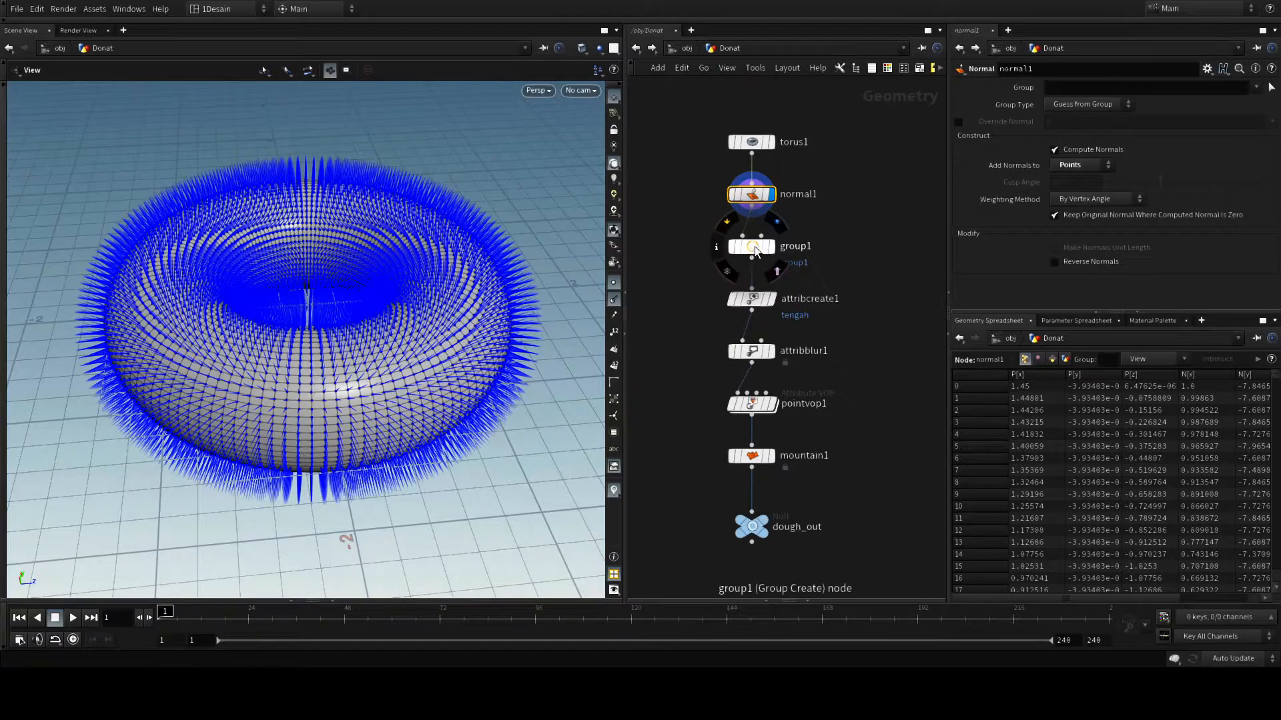
{"action": "left_click", "coordinate": [752, 246]}
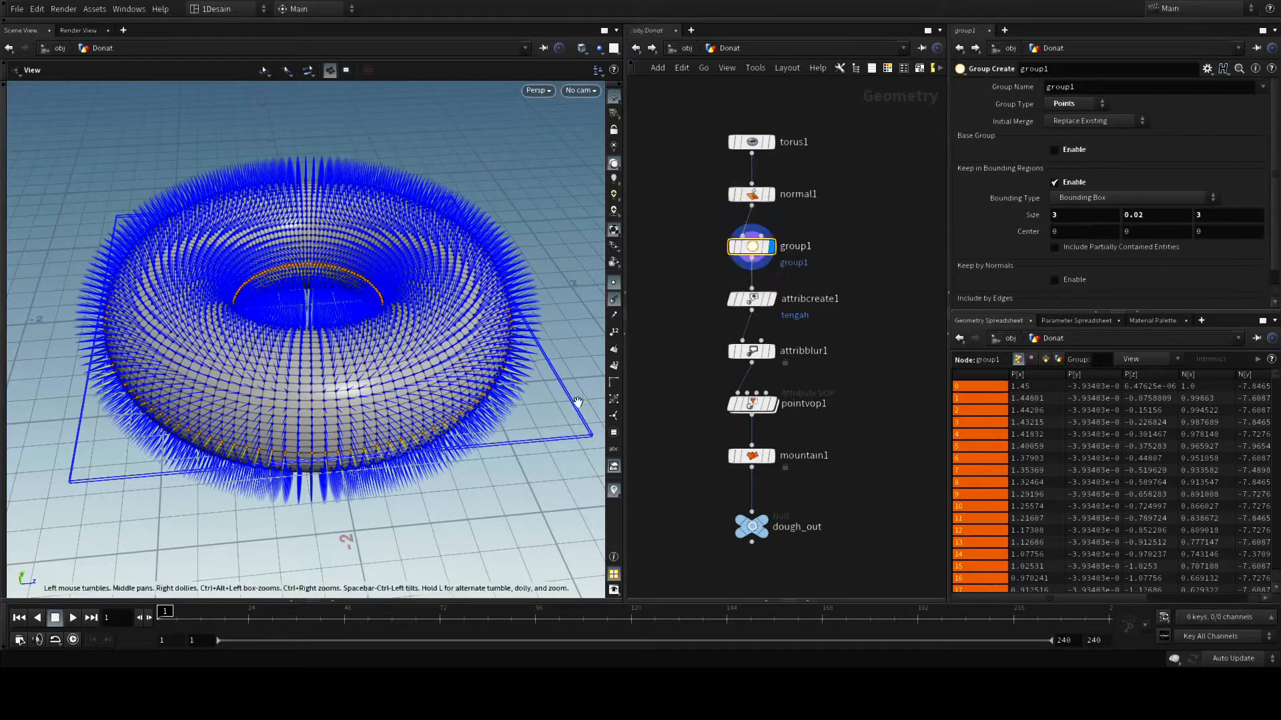
{"action": "left_click_drag", "start_coordinate": [408, 537], "coordinate": [393, 479]}
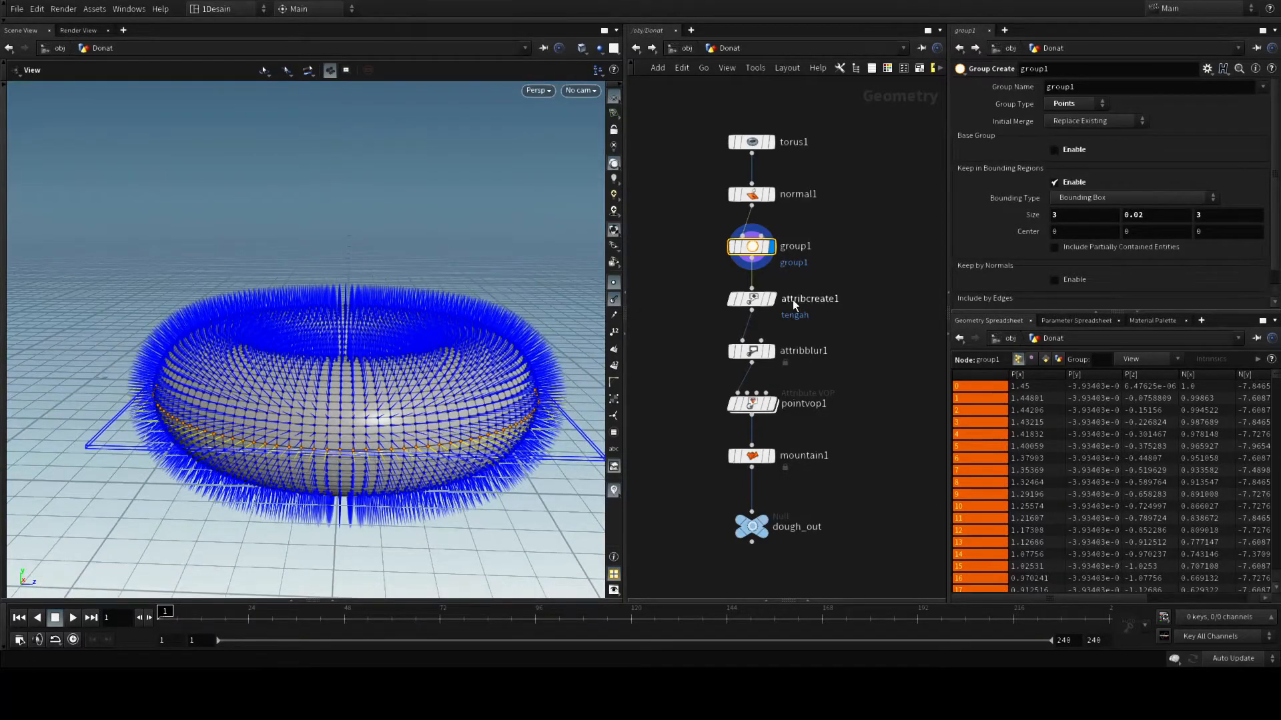
Show the attribcreate1 node's parameters and hide the point normals in the viewport.
{"action": "left_click", "coordinate": [751, 297]}
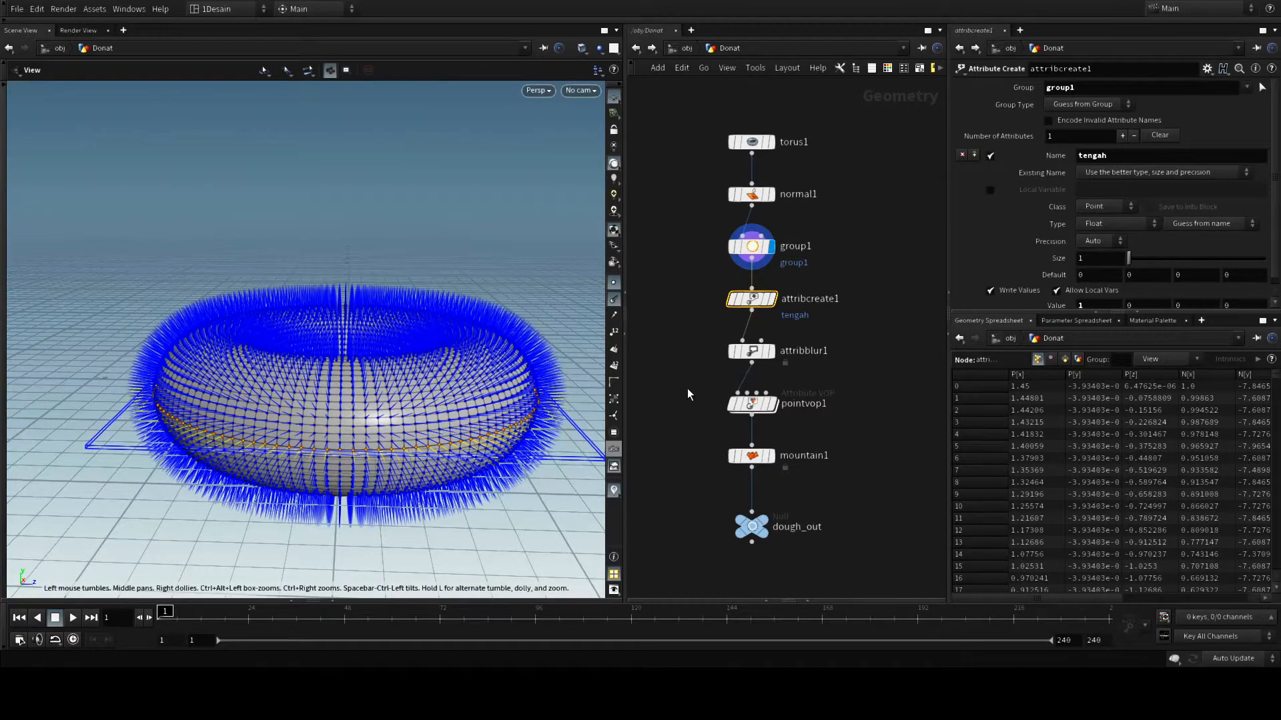
{"action": "left_click", "coordinate": [613, 284]}
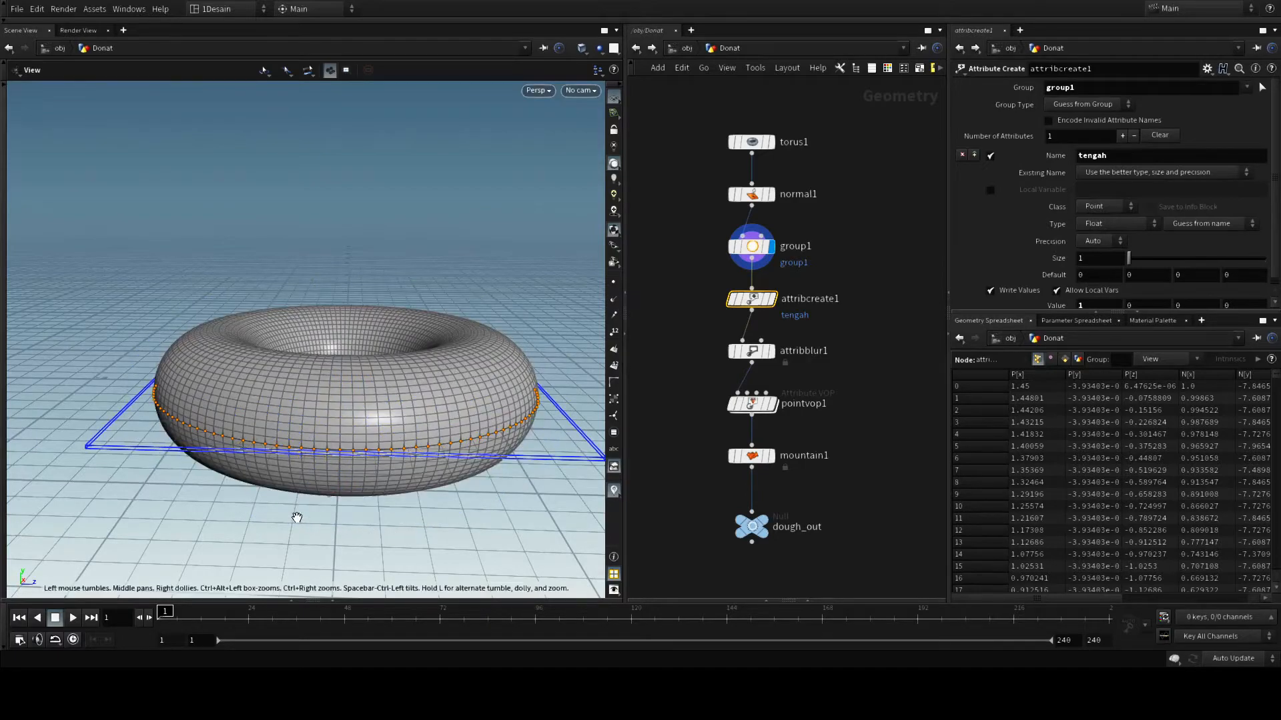
{"action": "left_click_drag", "start_coordinate": [262, 510], "coordinate": [538, 435]}
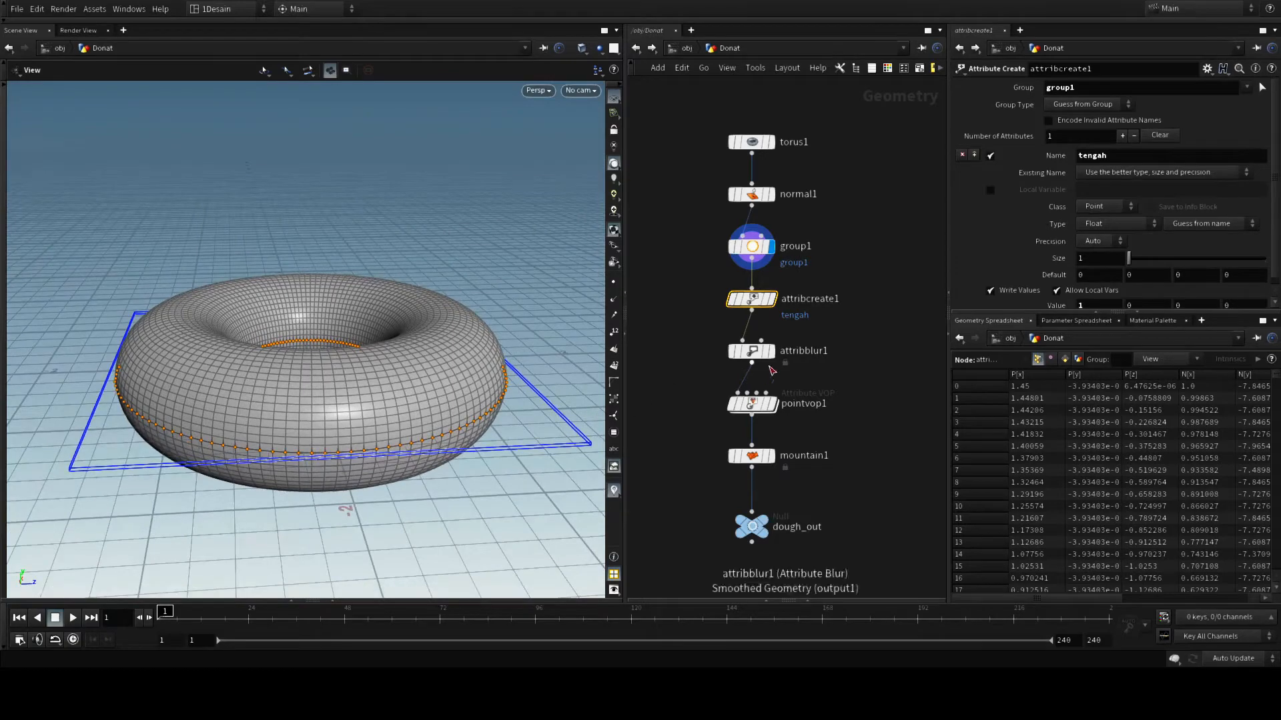
Show the attribblur1 node's parameters and display its output in the viewport.
{"action": "mouse_move", "coordinate": [754, 358]}
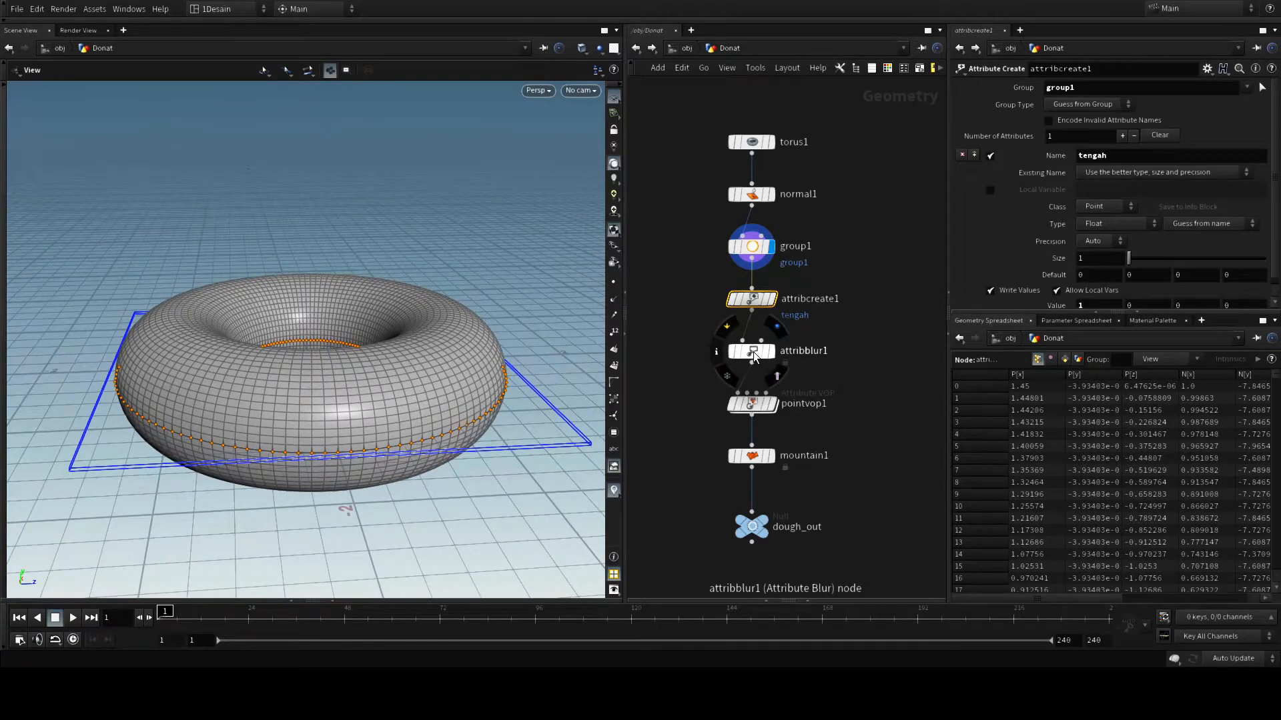
{"action": "left_click", "coordinate": [754, 353]}
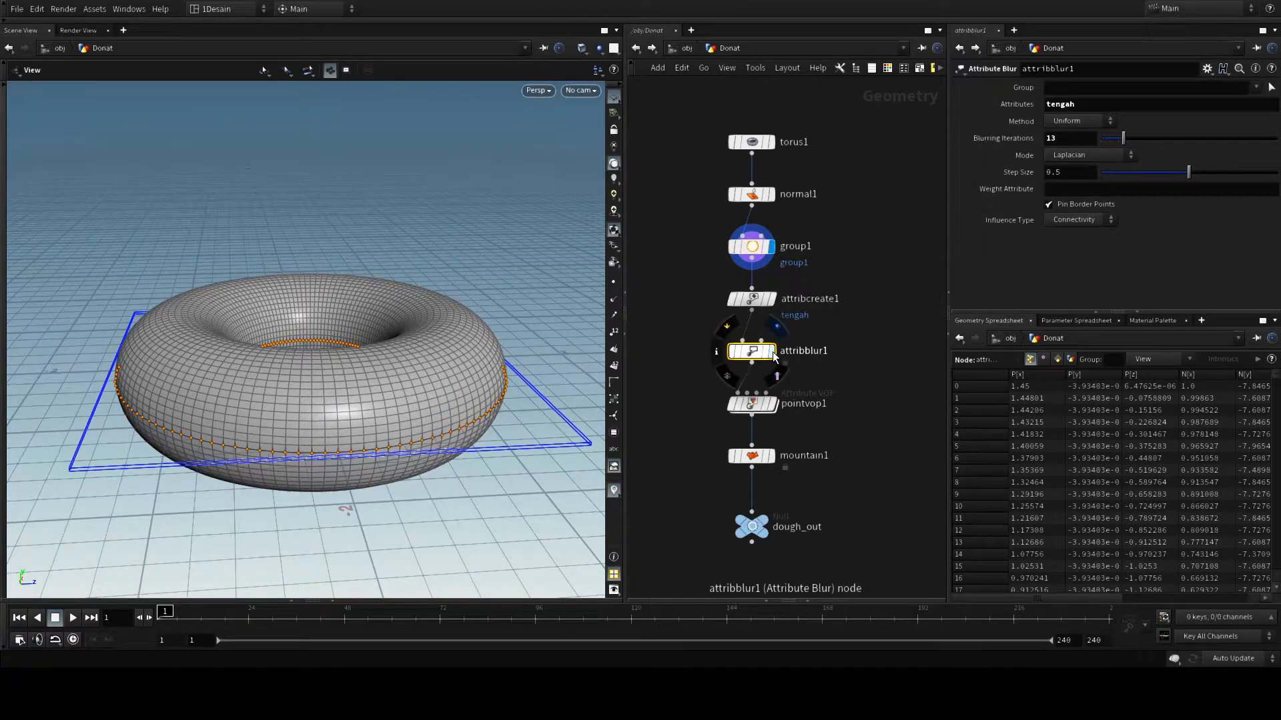
{"action": "left_click", "coordinate": [771, 351]}
Open the pointvop1 network and examine how geometryvopglobal1 and bind1 connect to the displacenml1 node.
{"action": "mouse_move", "coordinate": [752, 409]}
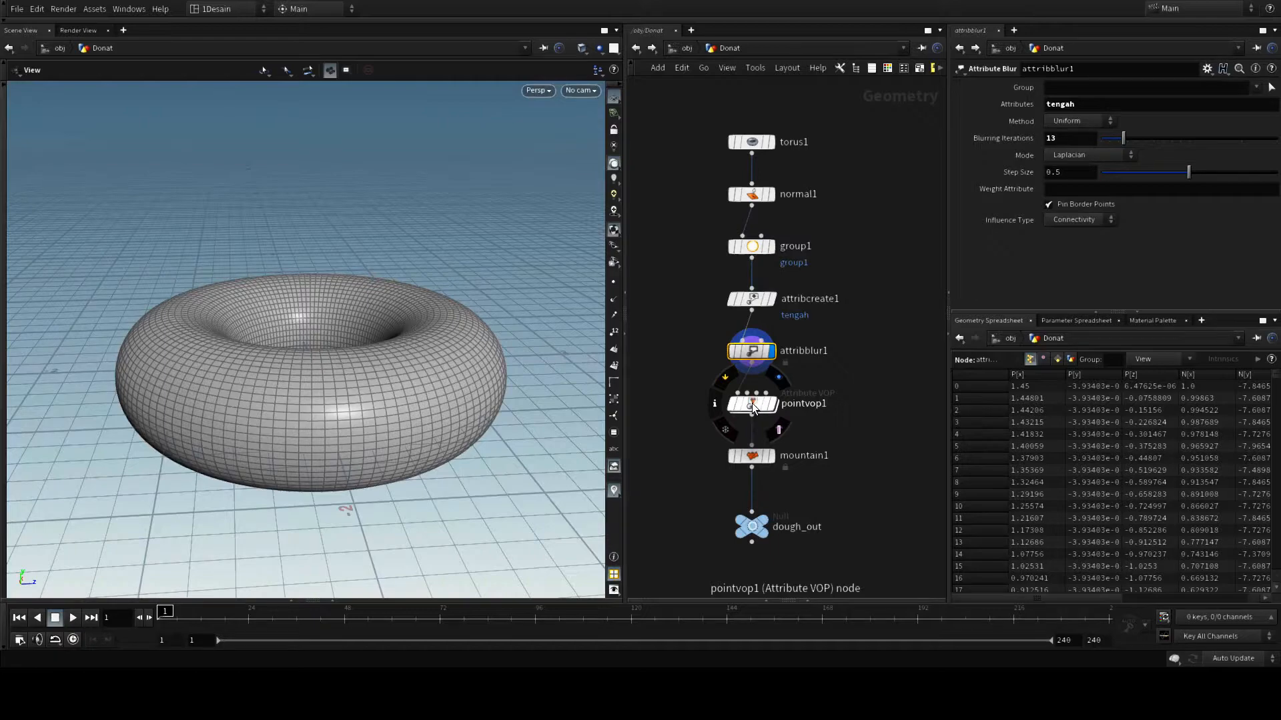
{"action": "left_click", "coordinate": [751, 403]}
{"action": "double_click", "coordinate": [751, 403]}
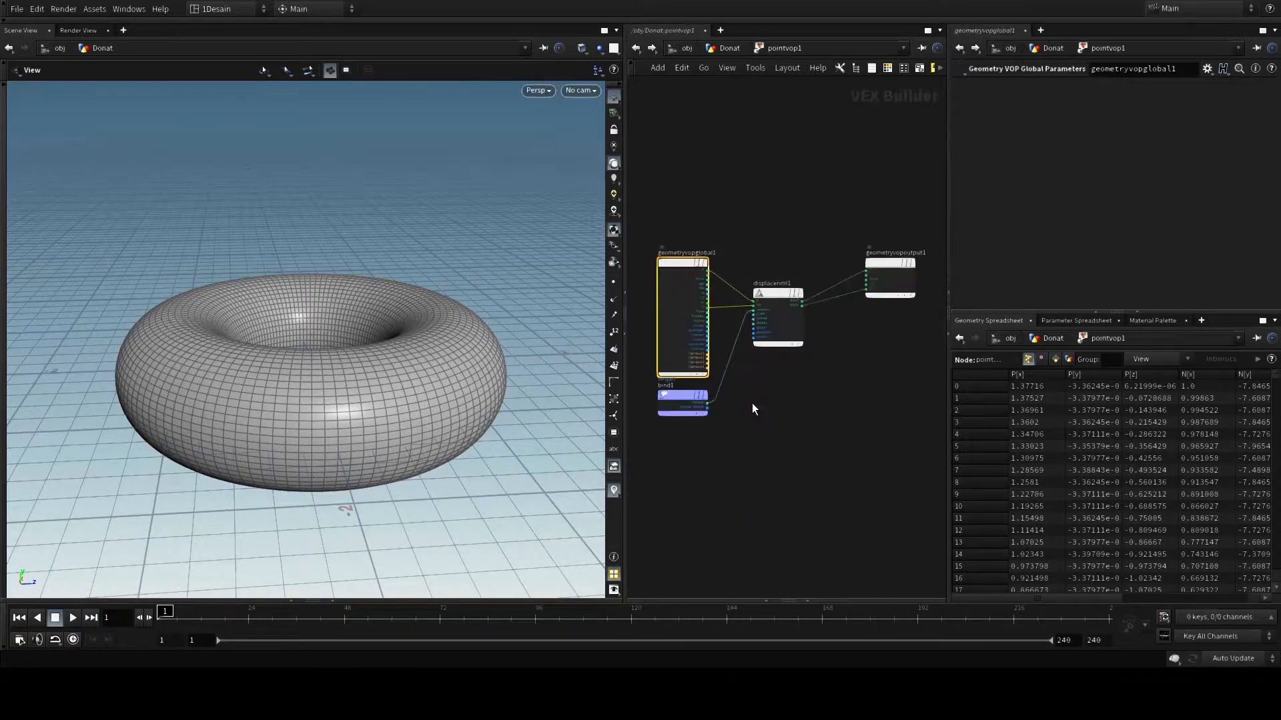
{"action": "scroll", "coordinate": [682, 380], "scroll_direction": "up", "scroll_amount": 4}
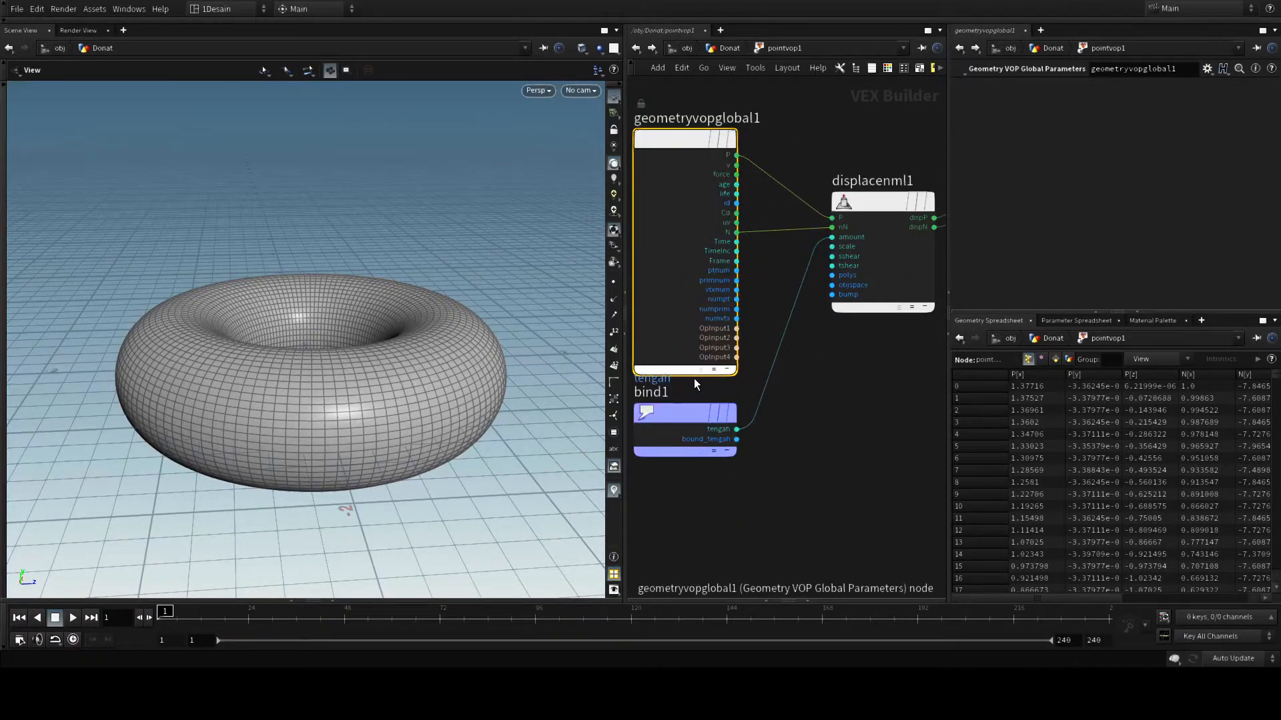
{"action": "scroll", "coordinate": [835, 407], "scroll_direction": "down", "scroll_amount": 3}
{"action": "scroll", "coordinate": [891, 318], "scroll_direction": "up", "scroll_amount": 3}
{"action": "scroll", "coordinate": [891, 318], "scroll_direction": "down", "scroll_amount": 3}
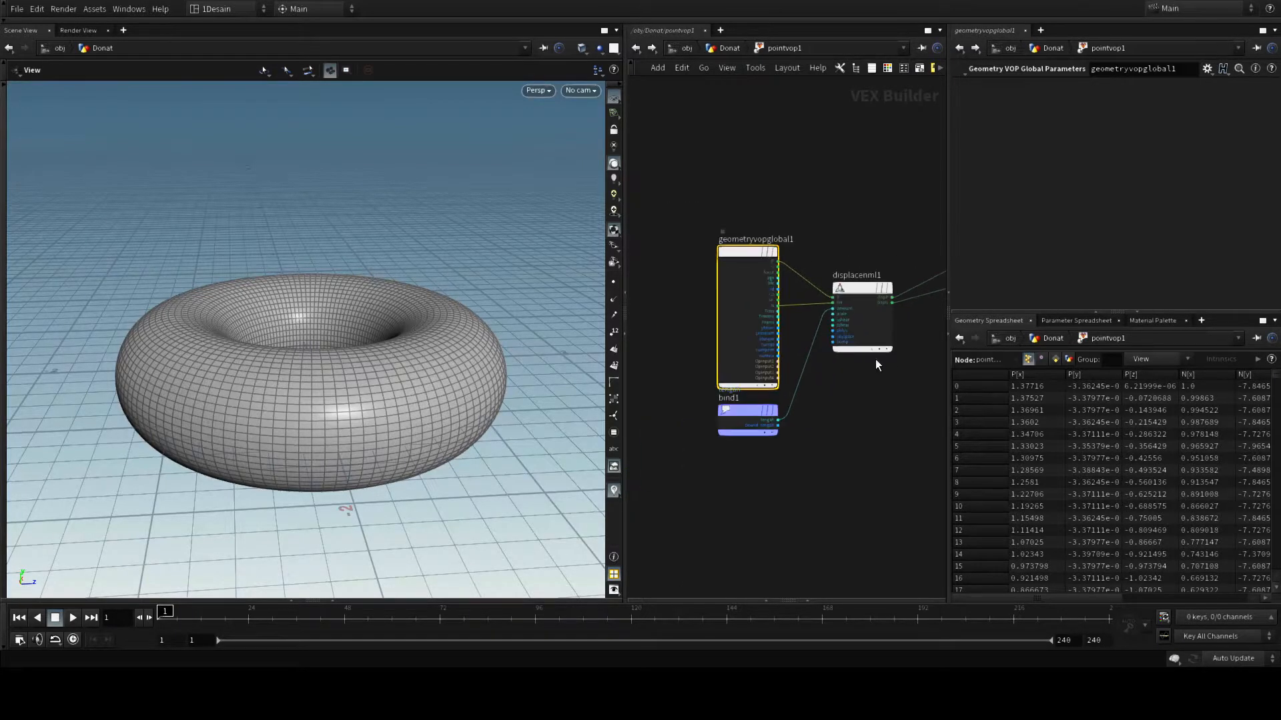
{"action": "scroll", "coordinate": [851, 399], "scroll_direction": "up", "scroll_amount": 1}
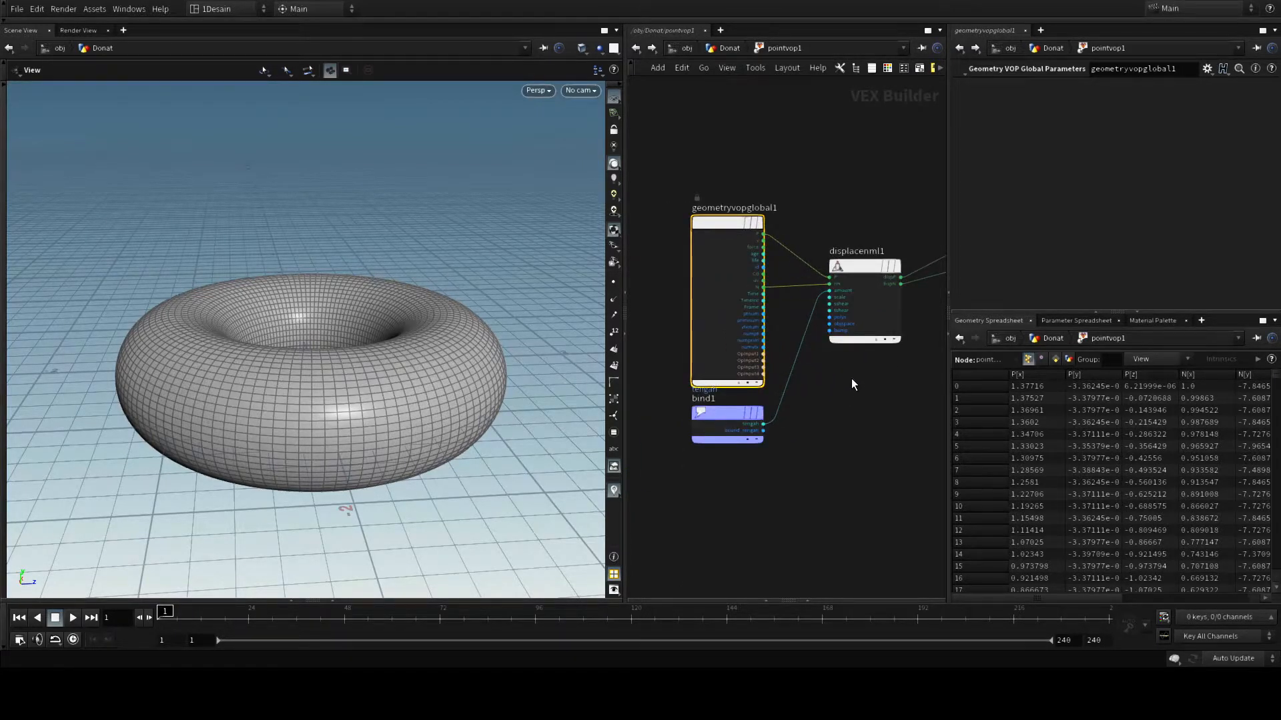
{"action": "scroll", "coordinate": [818, 190], "scroll_direction": "up", "scroll_amount": 2}
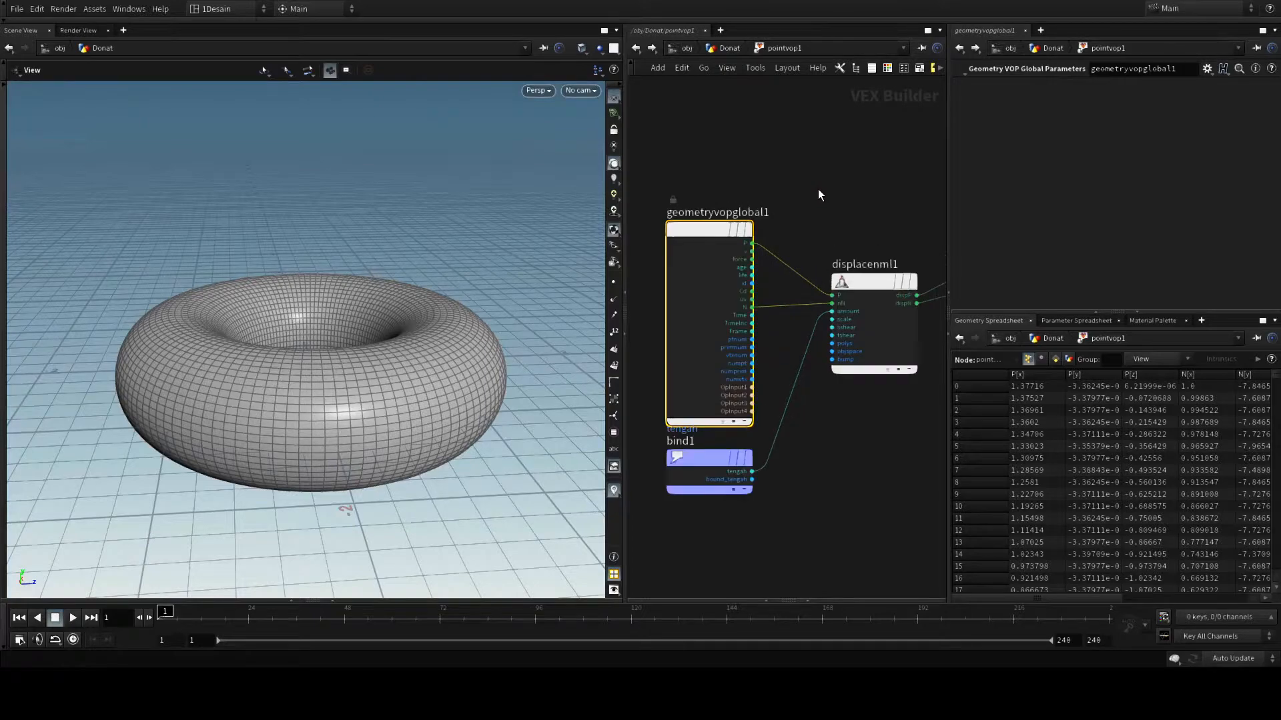
{"action": "scroll", "coordinate": [817, 190], "scroll_direction": "down", "scroll_amount": 2}
{"action": "scroll", "coordinate": [857, 397], "scroll_direction": "up", "scroll_amount": 1}
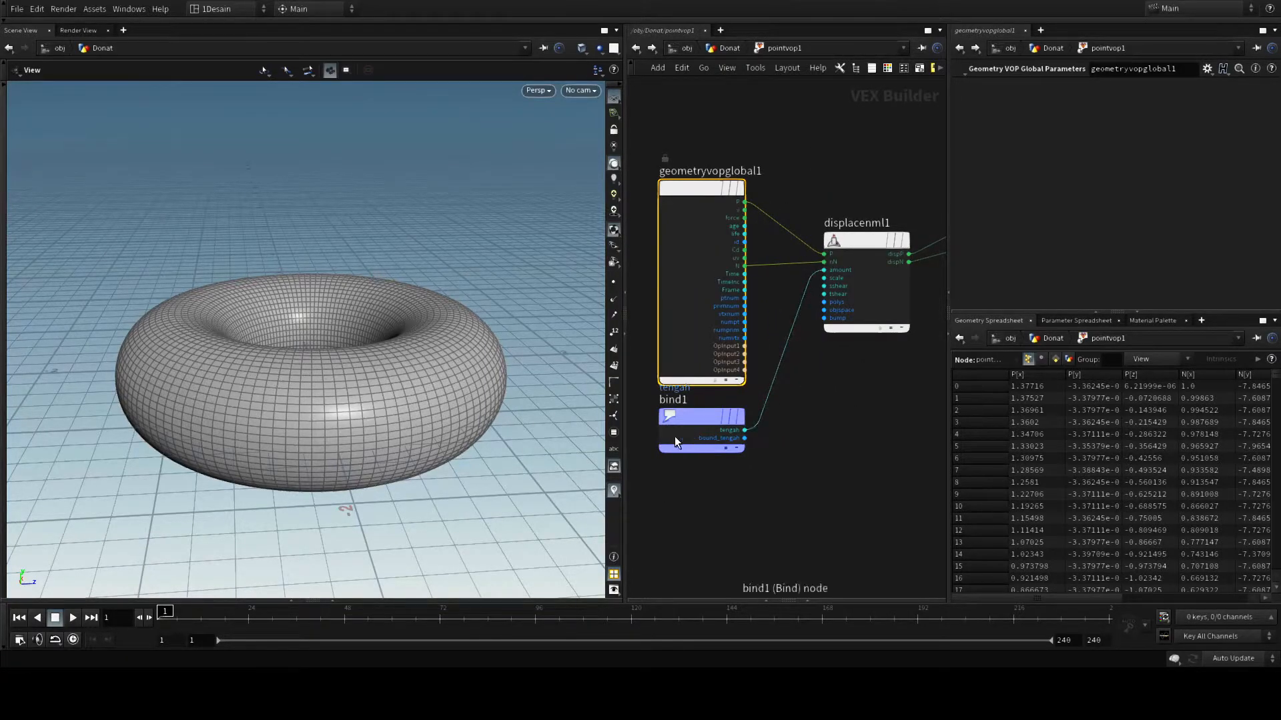
{"action": "scroll", "coordinate": [834, 417], "scroll_direction": "up", "scroll_amount": 2}
{"action": "scroll", "coordinate": [834, 416], "scroll_direction": "down", "scroll_amount": 2}
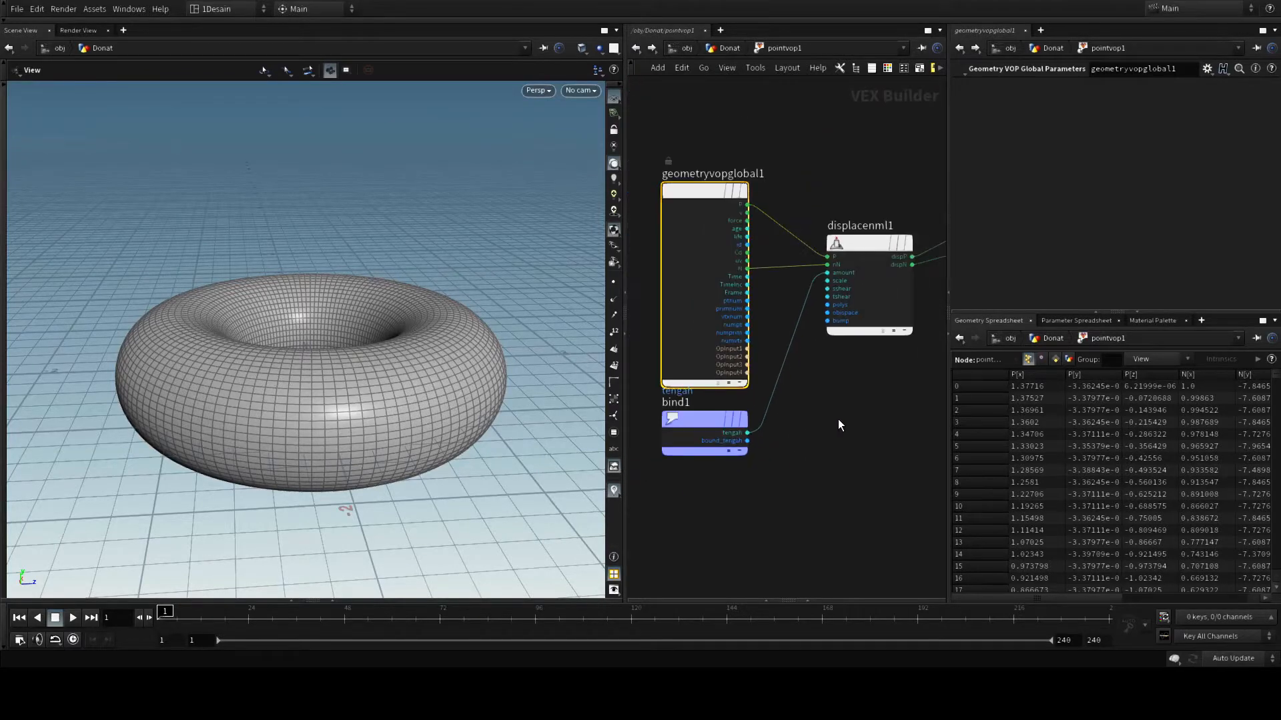
{"action": "mouse_move", "coordinate": [839, 402]}
{"action": "middle_mouse_down"}
{"action": "mouse_move", "coordinate": [837, 431]}
{"action": "mouse_move", "coordinate": [824, 414]}
{"action": "middle_mouse_up"}
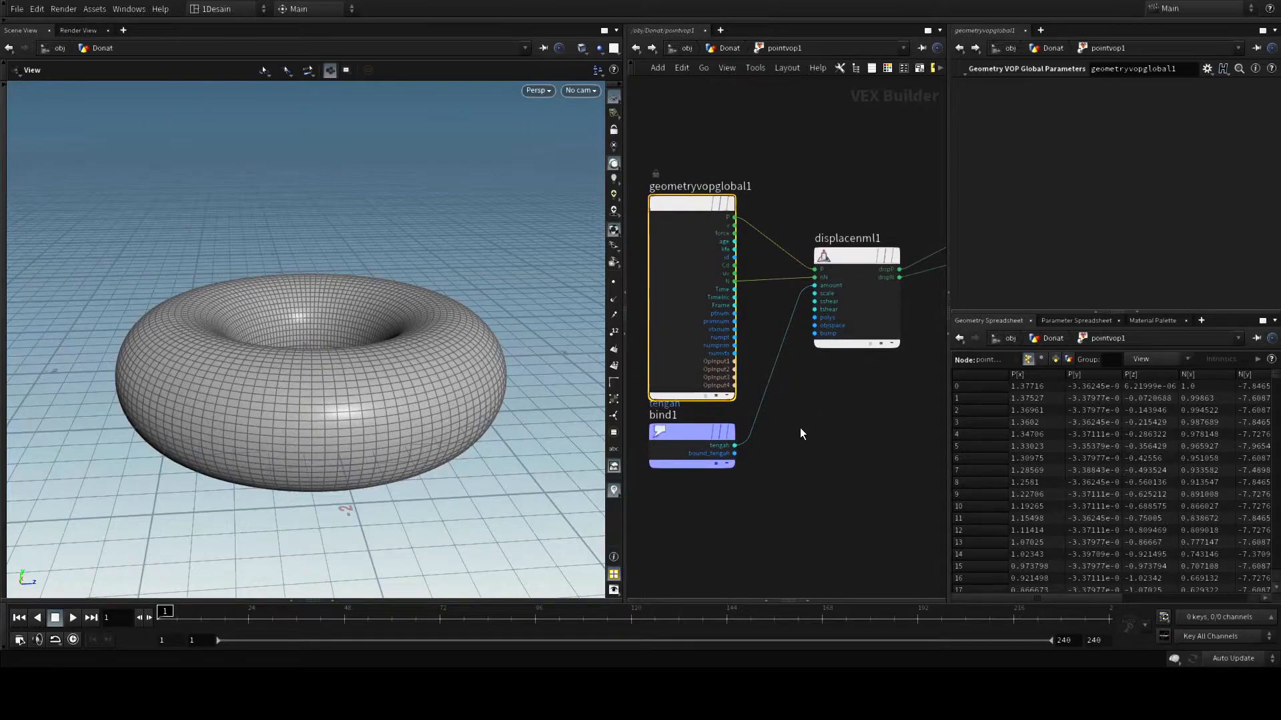
Move the geometryvopoutput1 node closer to displacenml1 in the pointvop1 network.
{"action": "scroll", "coordinate": [729, 475], "scroll_direction": "down", "scroll_amount": 2}
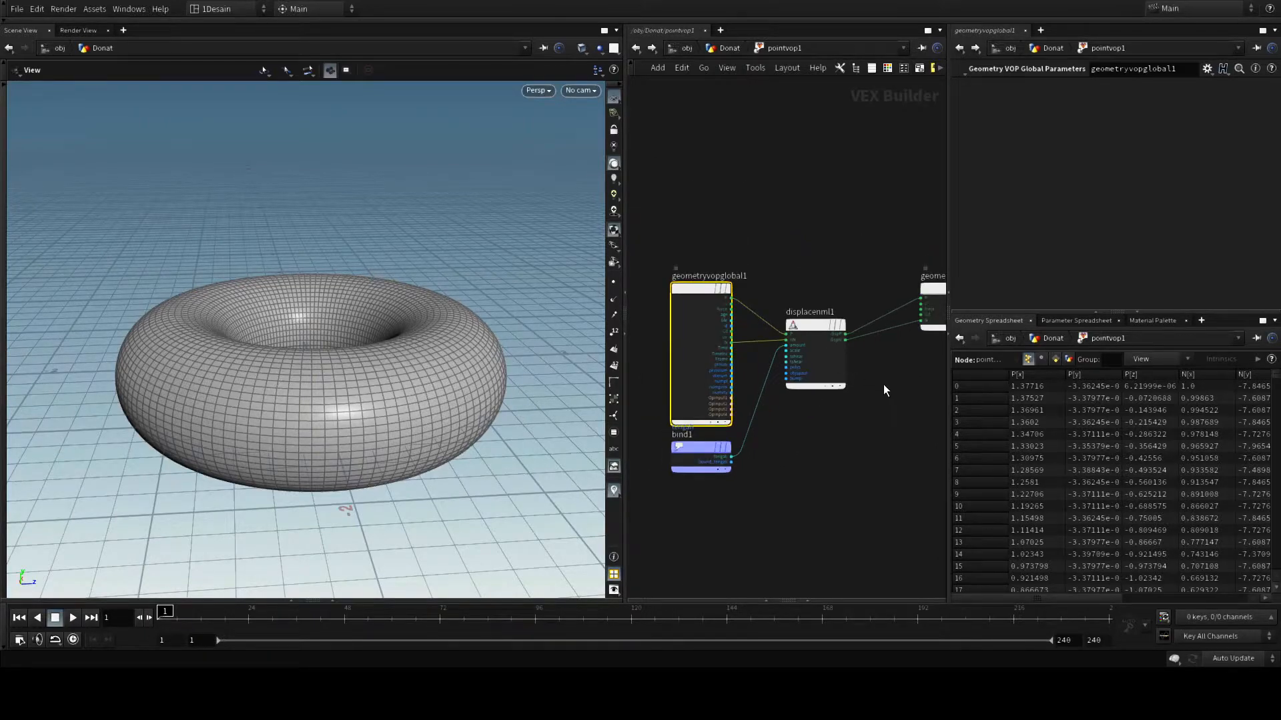
{"action": "middle_click_drag", "start_coordinate": [880, 403], "coordinate": [862, 409]}
{"action": "left_click_drag", "start_coordinate": [919, 300], "coordinate": [873, 327]}
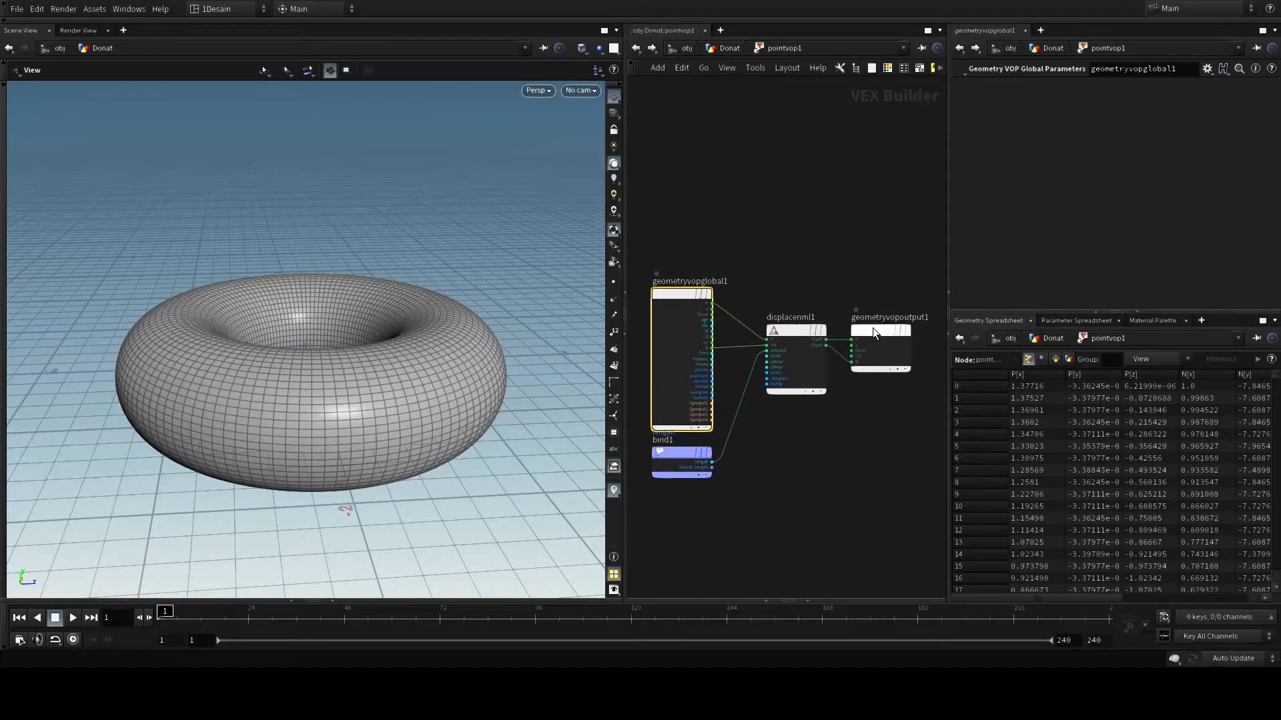
Review the parameters of the bind1 and displacenml1 nodes and the input connections of displacenml1.
{"action": "scroll", "coordinate": [802, 393], "scroll_direction": "up", "scroll_amount": 3}
{"action": "middle_click_drag", "start_coordinate": [754, 438], "coordinate": [786, 429]}
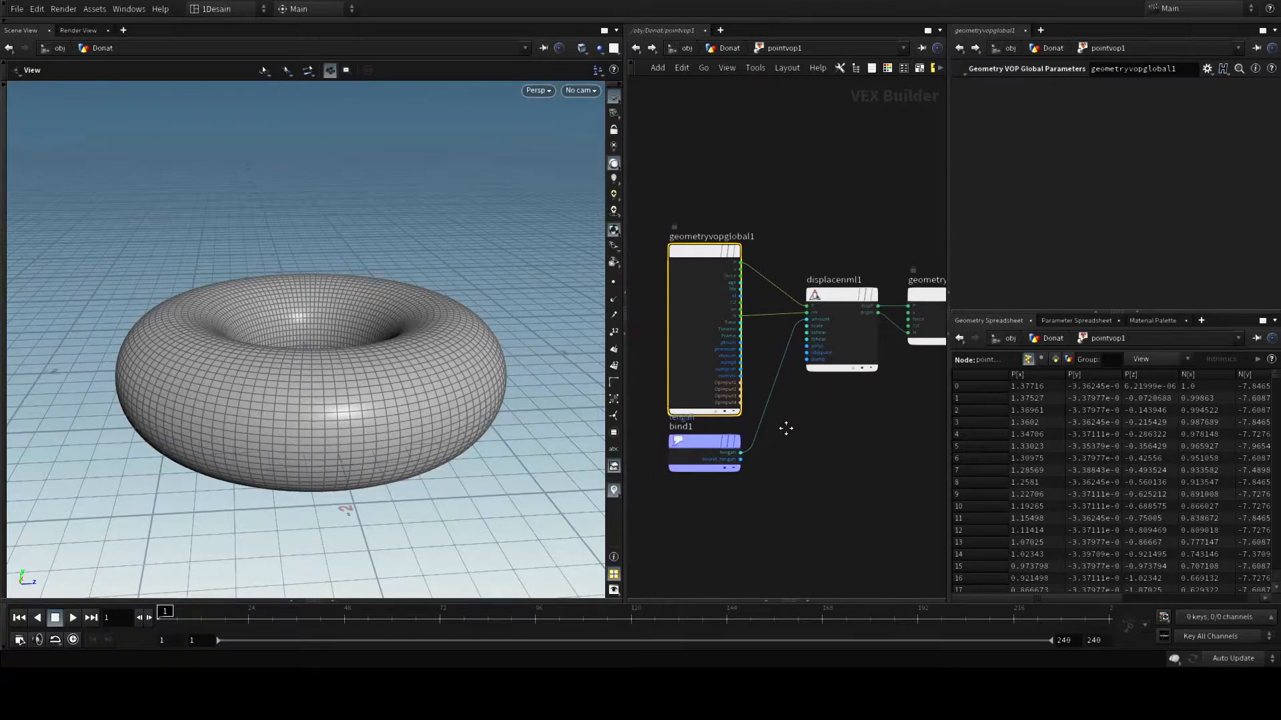
{"action": "left_click", "coordinate": [703, 428]}
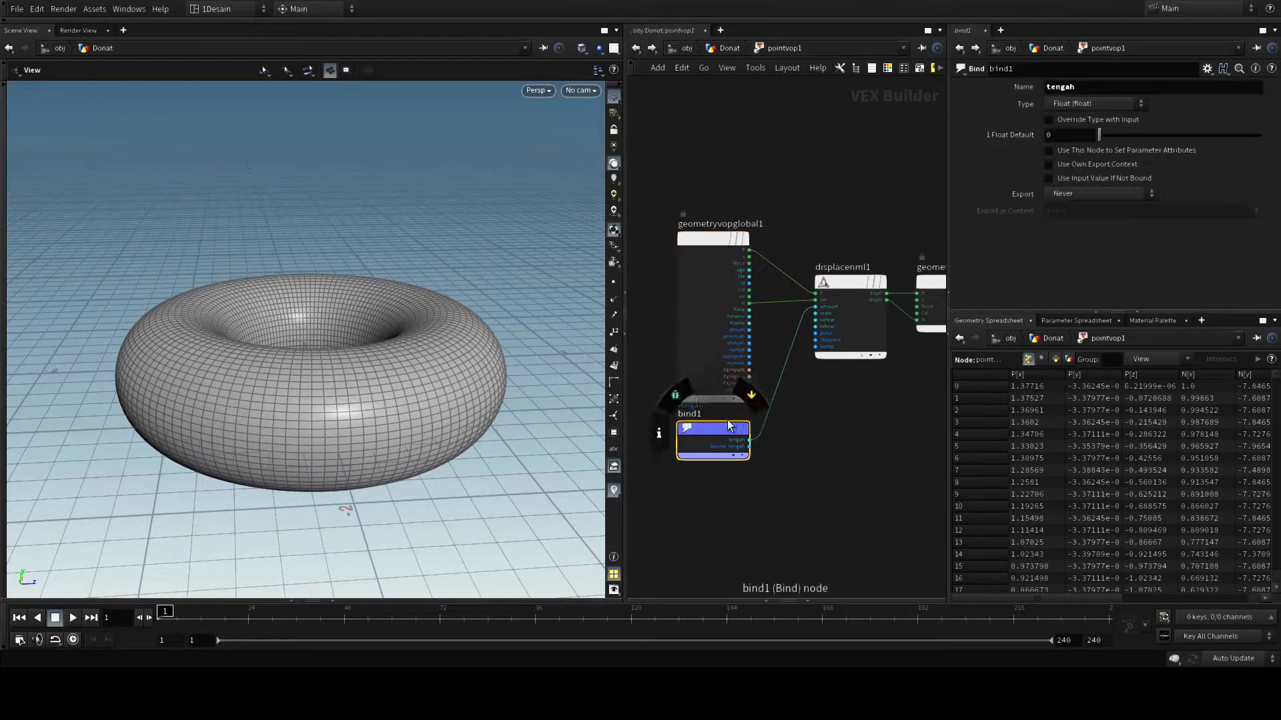
{"action": "middle_click_drag", "start_coordinate": [809, 442], "coordinate": [750, 471]}
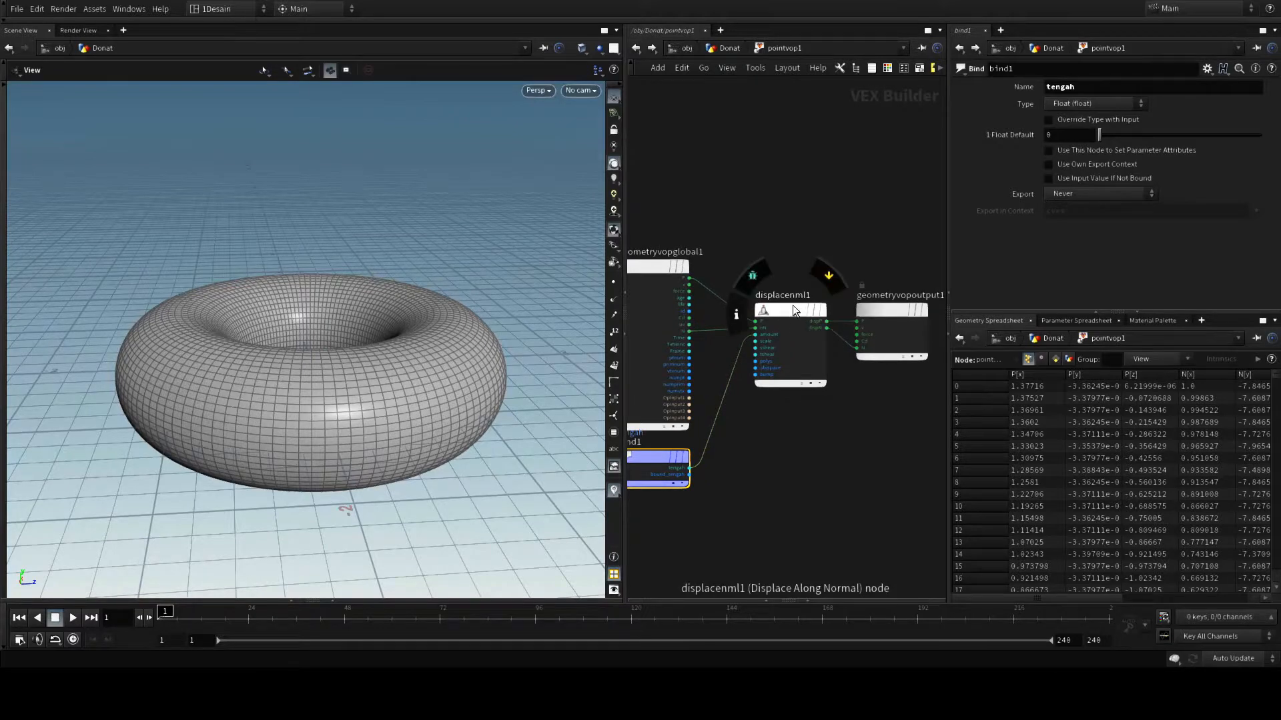
{"action": "left_click", "coordinate": [787, 313]}
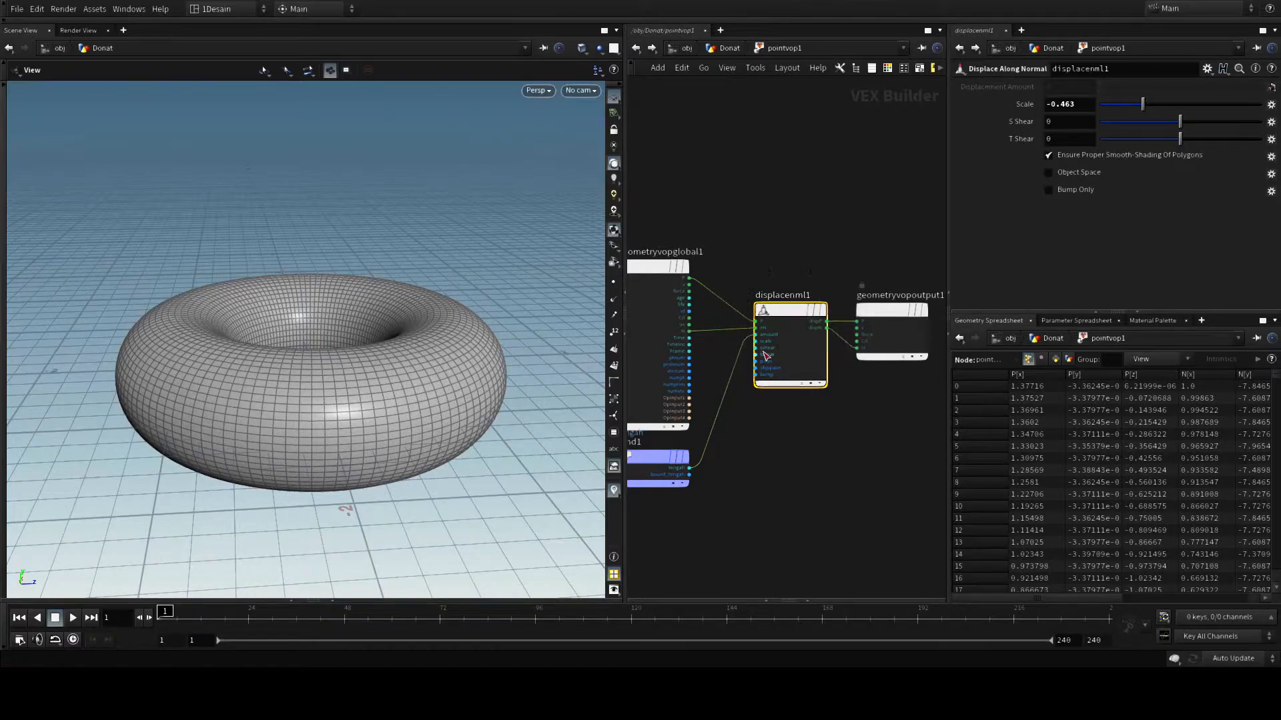
{"action": "scroll", "coordinate": [742, 331], "scroll_direction": "up", "scroll_amount": 5}
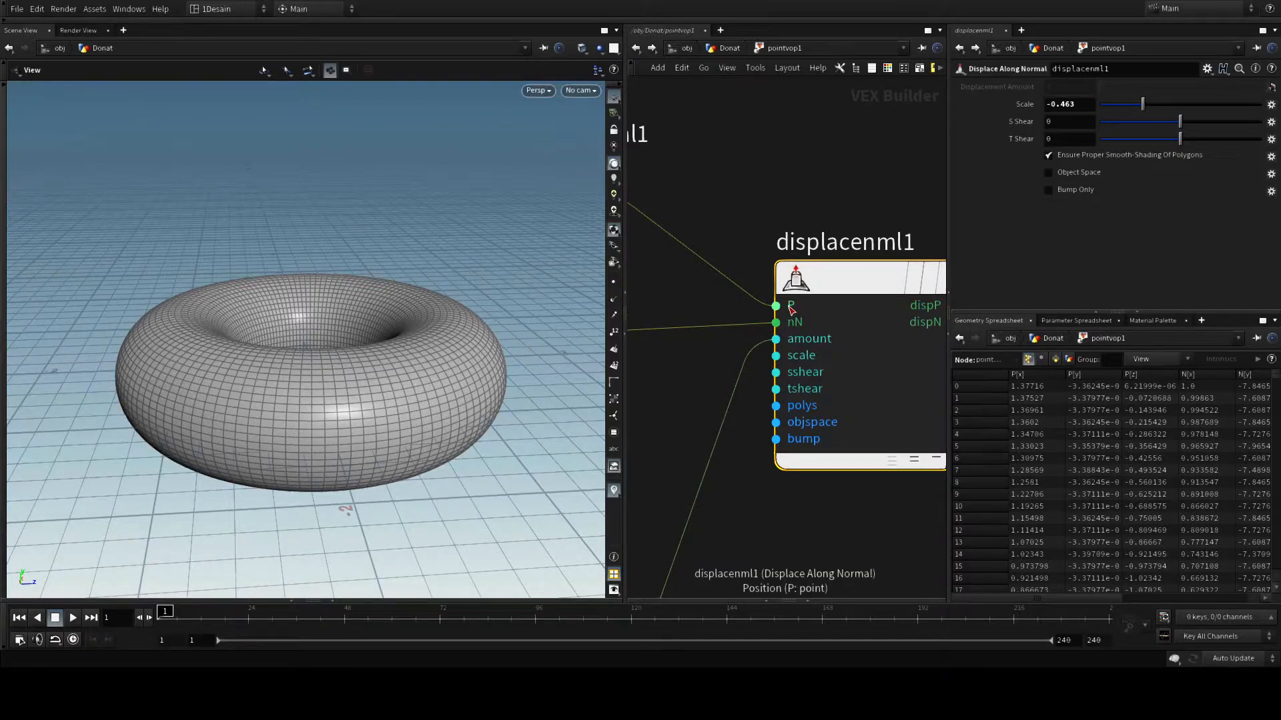
{"action": "scroll", "coordinate": [691, 393], "scroll_direction": "down", "scroll_amount": 5}
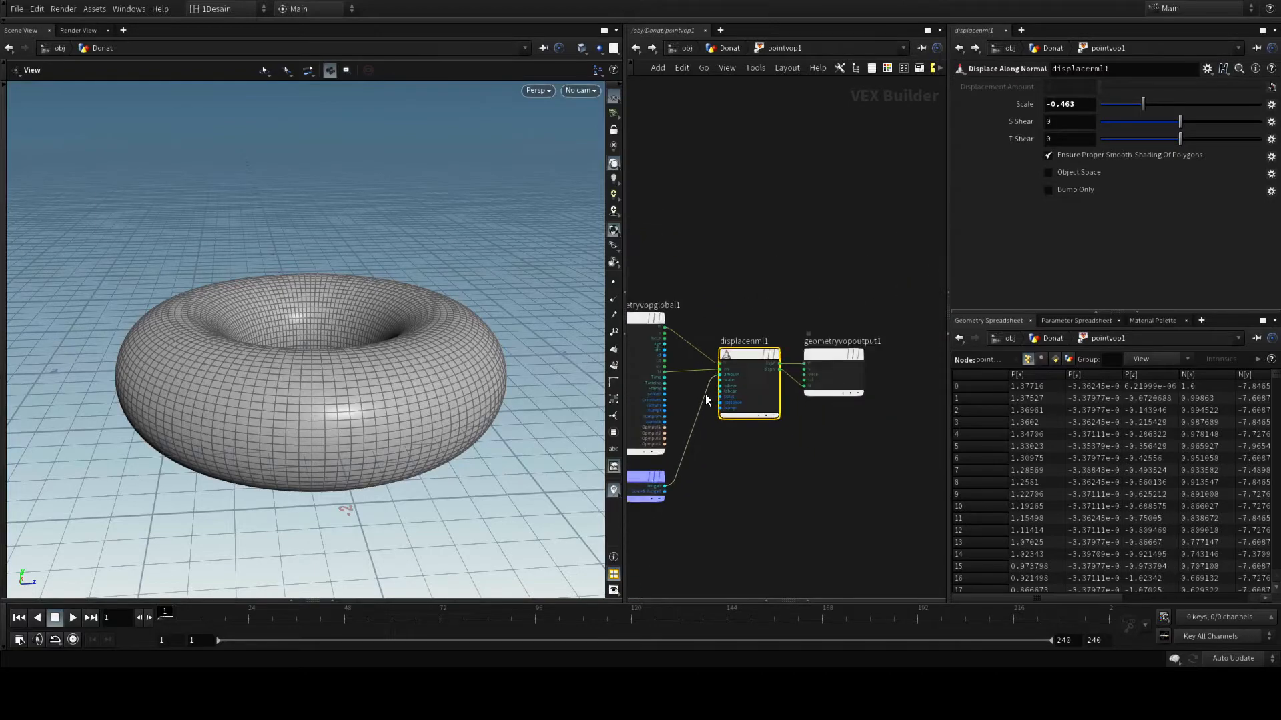
Examine how the dispP and dispN outputs of displacenml1 connect to geometryvopoutput1.
{"action": "scroll", "coordinate": [808, 393], "scroll_direction": "up", "scroll_amount": 2}
{"action": "scroll", "coordinate": [809, 394], "scroll_direction": "up", "scroll_amount": 3}
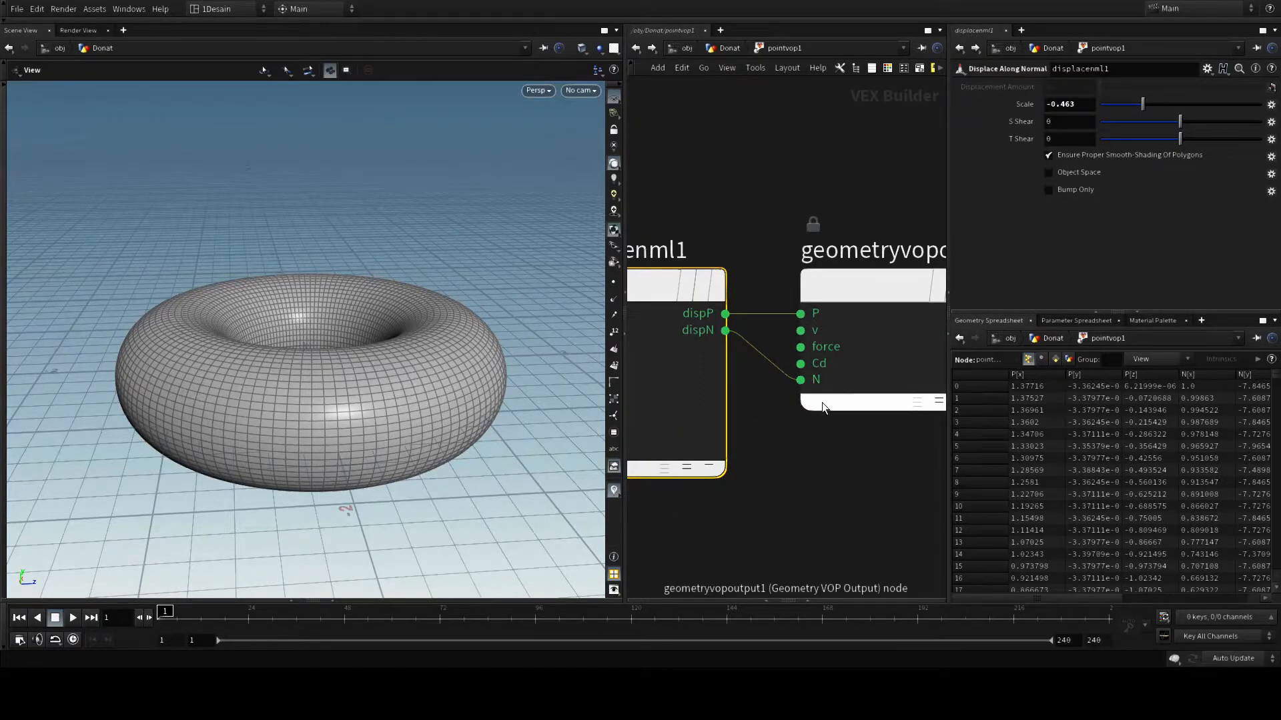
{"action": "scroll", "coordinate": [822, 402], "scroll_direction": "down", "scroll_amount": 5}
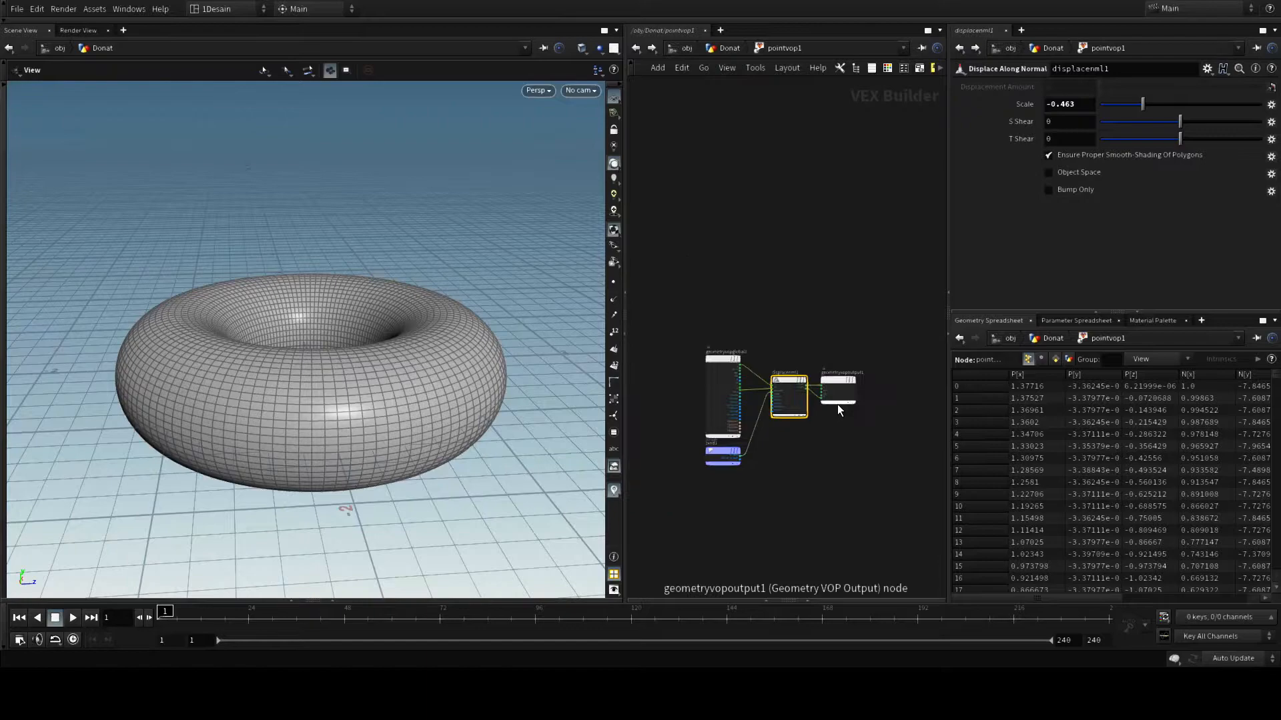
Return to the Donat network and display the pointvop1 node's output in the viewport to inspect the displaced shape.
{"action": "left_click", "coordinate": [723, 51]}
{"action": "left_click", "coordinate": [685, 49]}
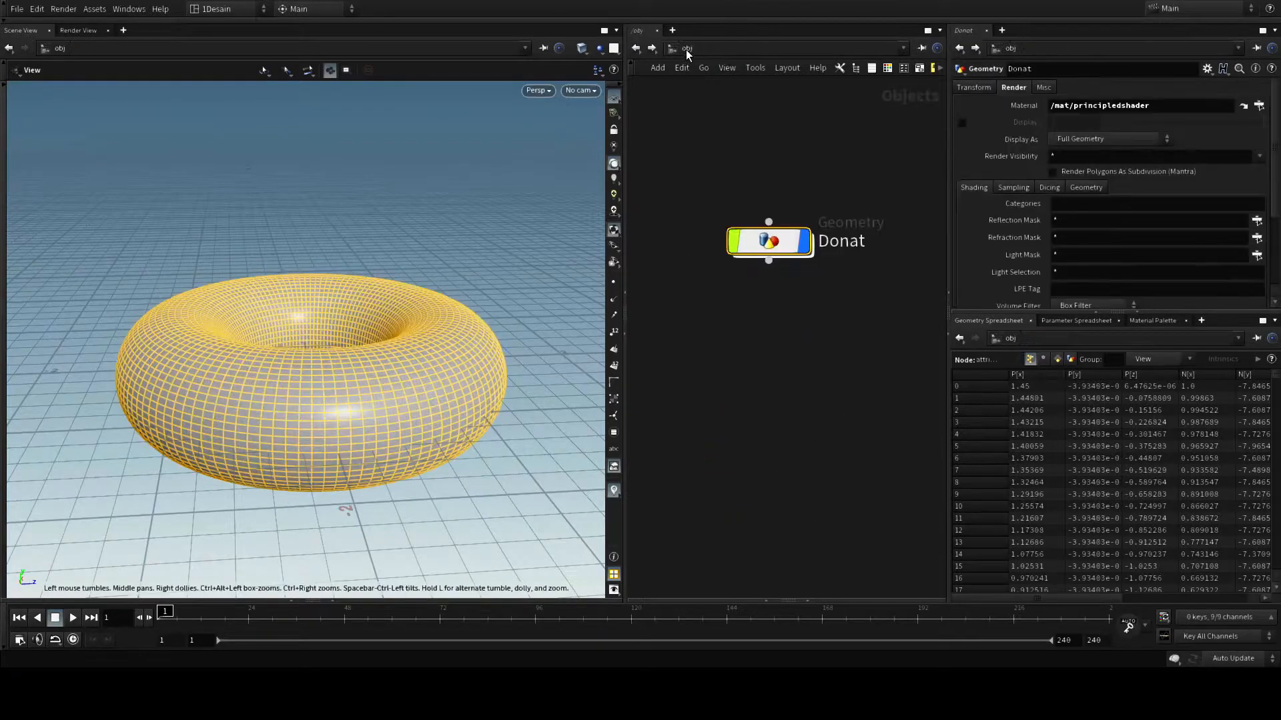
{"action": "double_click", "coordinate": [770, 248]}
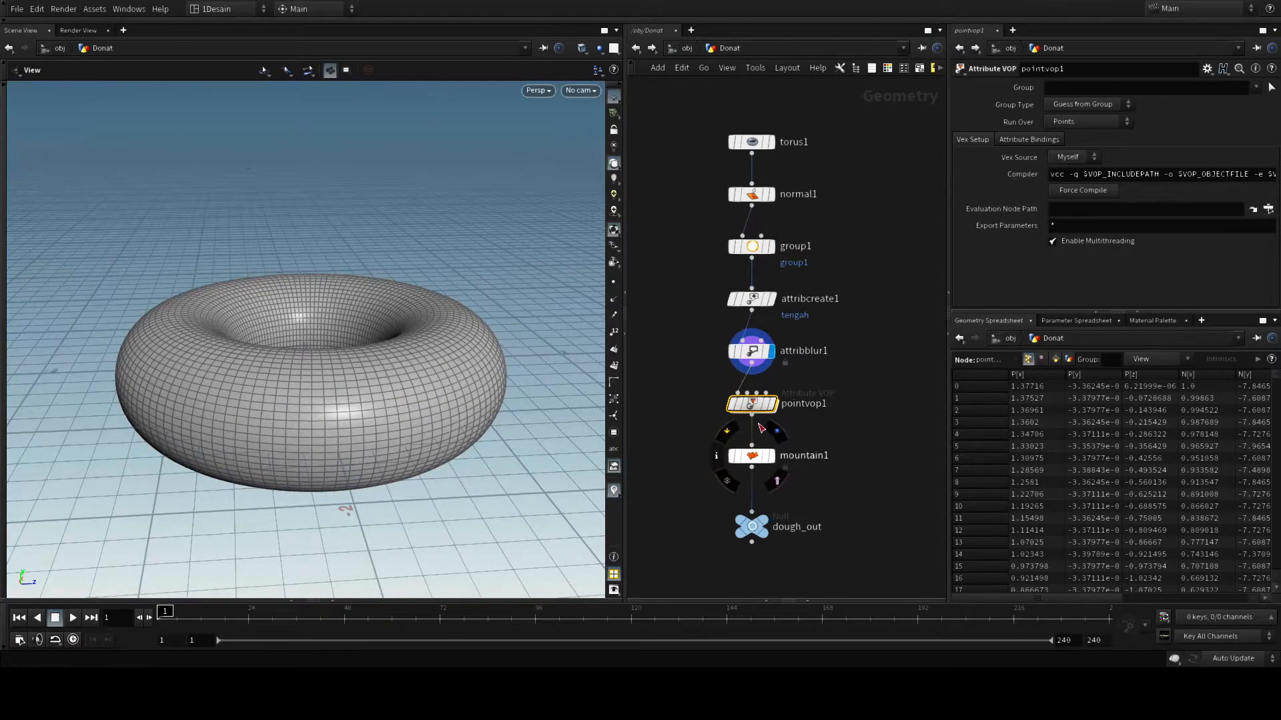
{"action": "mouse_move", "coordinate": [755, 406]}
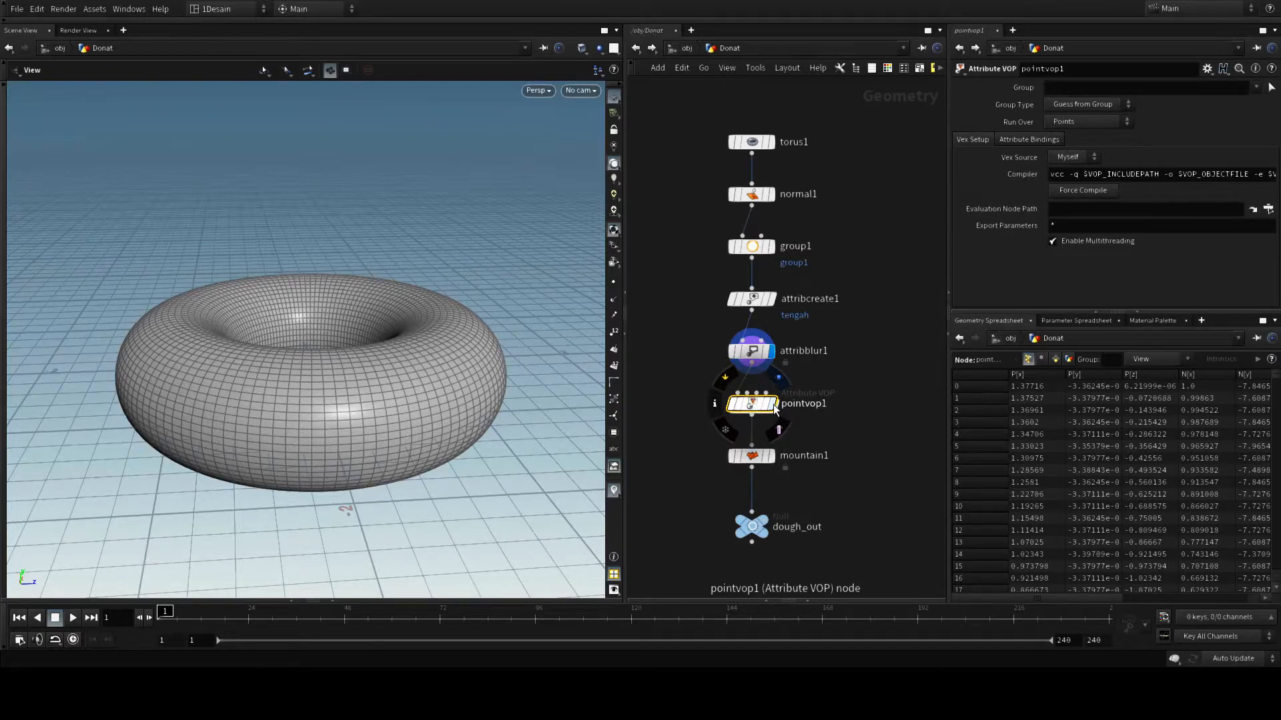
{"action": "left_click", "coordinate": [773, 405]}
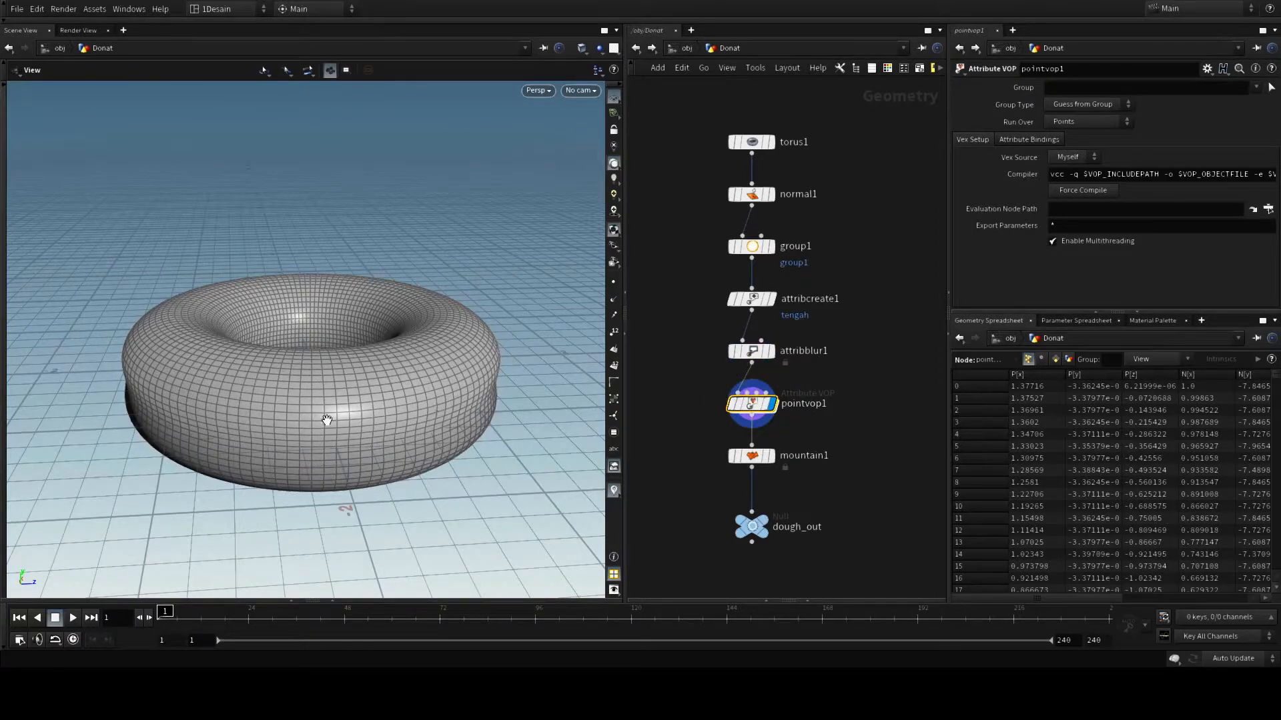
{"action": "left_click_drag", "start_coordinate": [306, 497], "coordinate": [330, 481]}
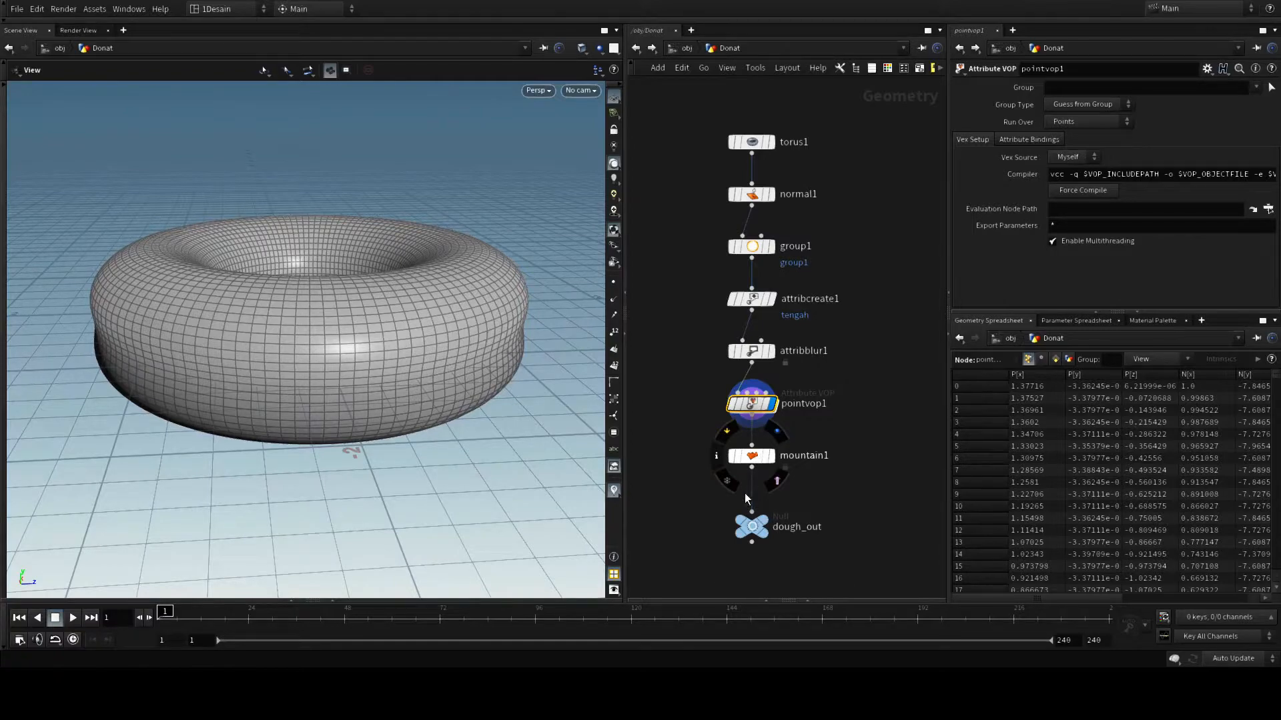
Display the mountain1 node's output in the viewport and inspect the donut from several angles.
{"action": "left_click", "coordinate": [771, 457]}
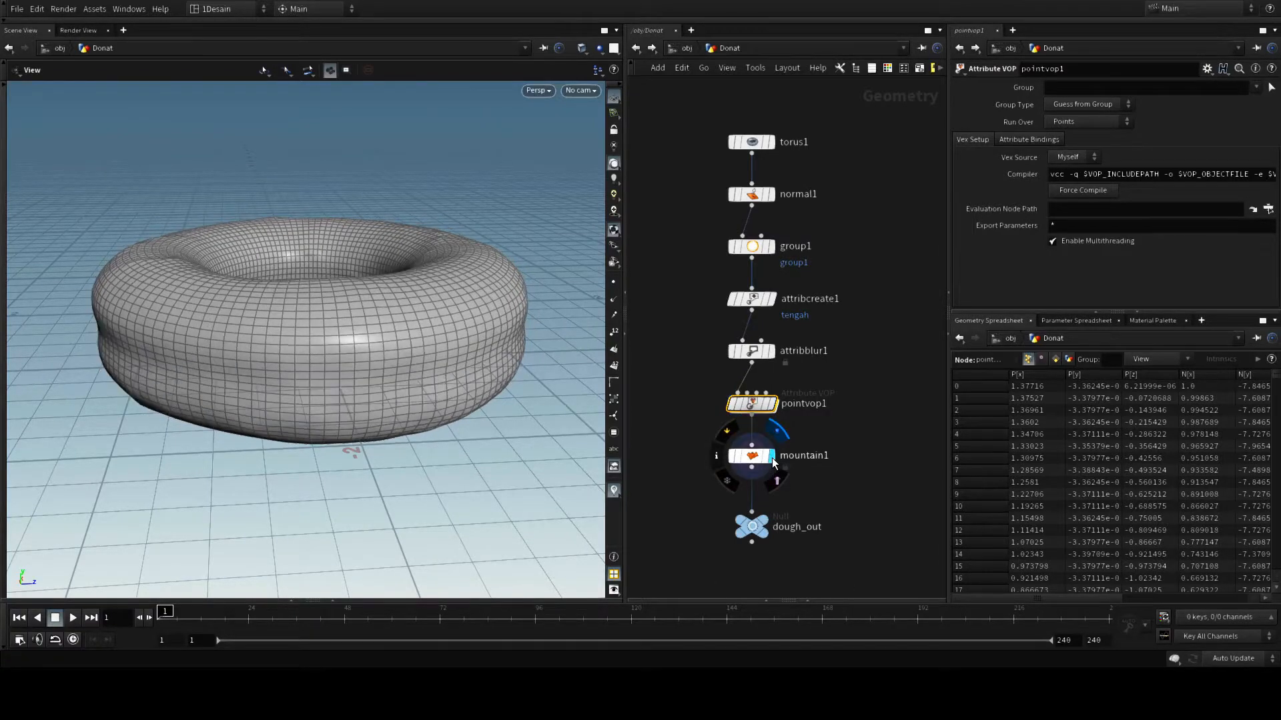
{"action": "left_click_drag", "start_coordinate": [381, 427], "coordinate": [309, 421]}
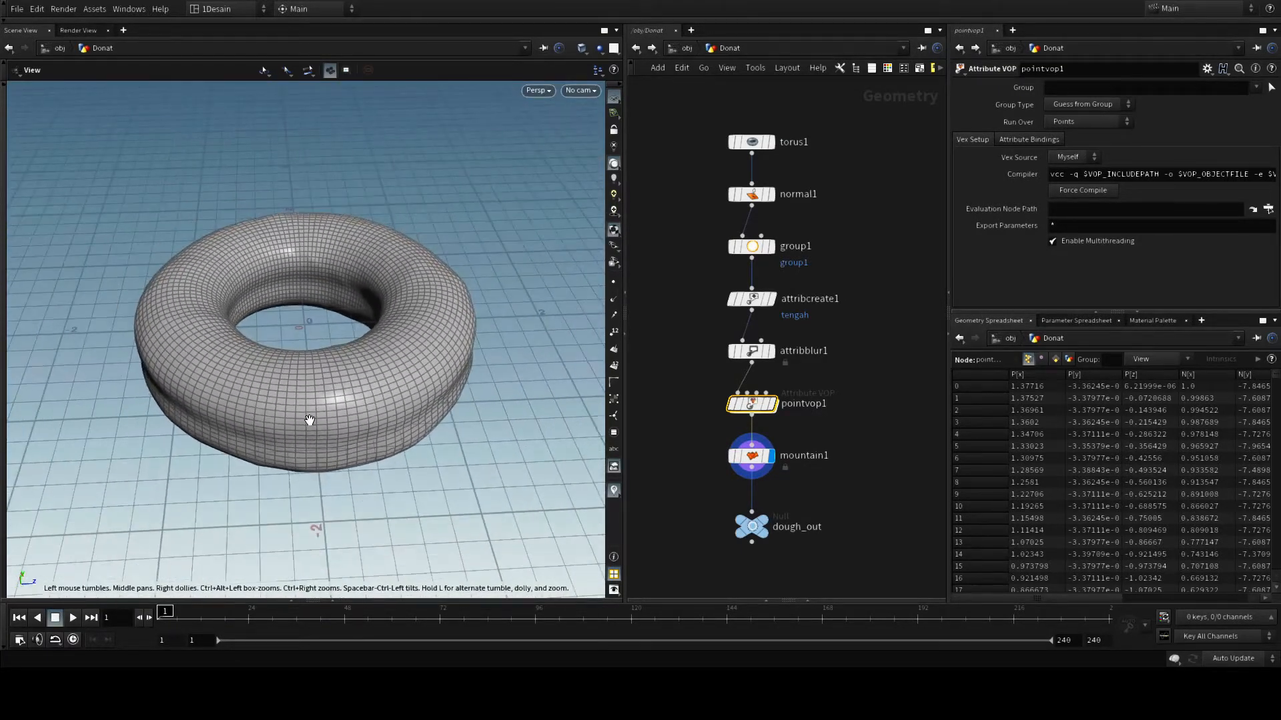
{"action": "left_click_drag", "start_coordinate": [166, 432], "coordinate": [188, 469]}
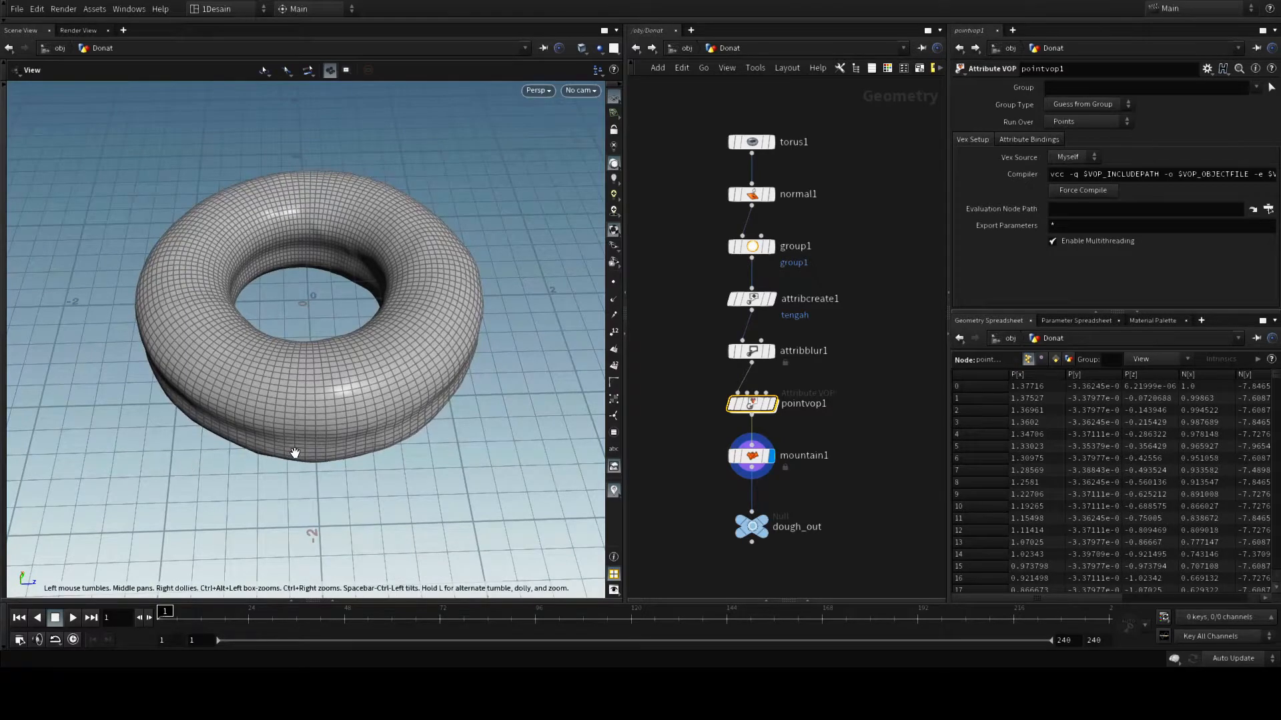
{"action": "left_click_drag", "start_coordinate": [294, 453], "coordinate": [342, 443]}
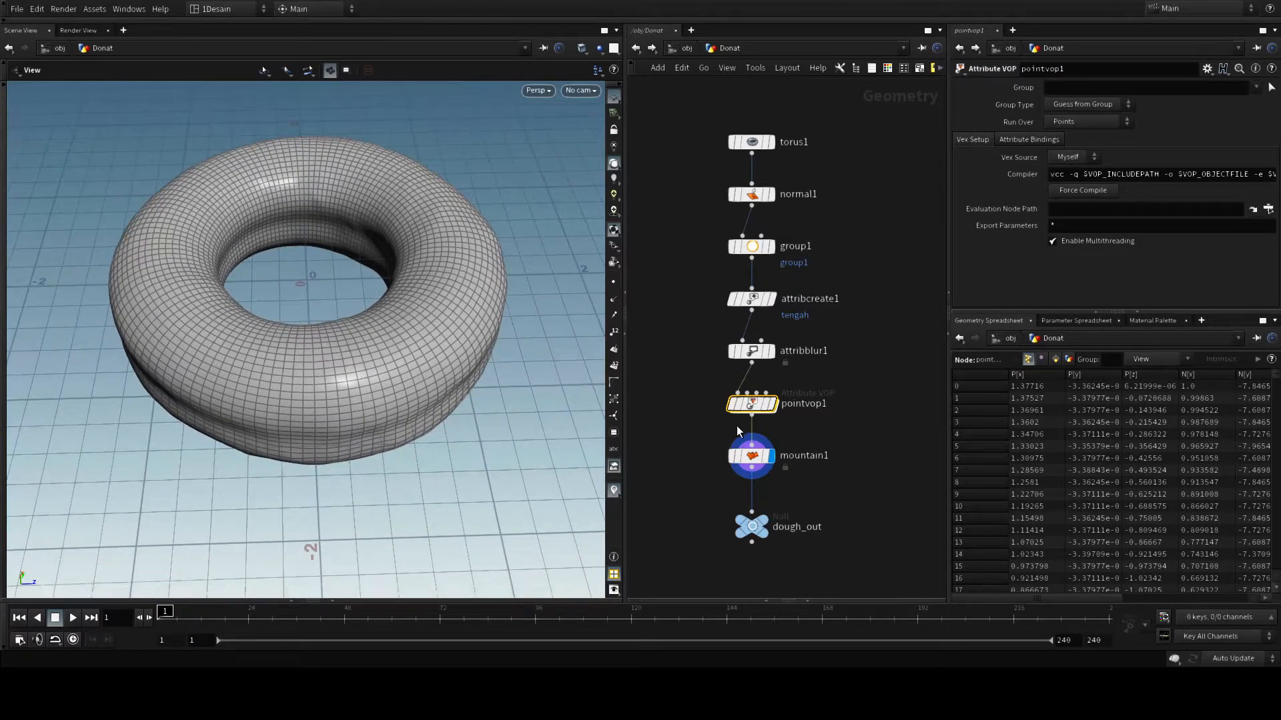
Select the dough_out null at the end of the Donat network and review its parameters.
{"action": "left_click", "coordinate": [687, 443]}
{"action": "left_click", "coordinate": [751, 528]}
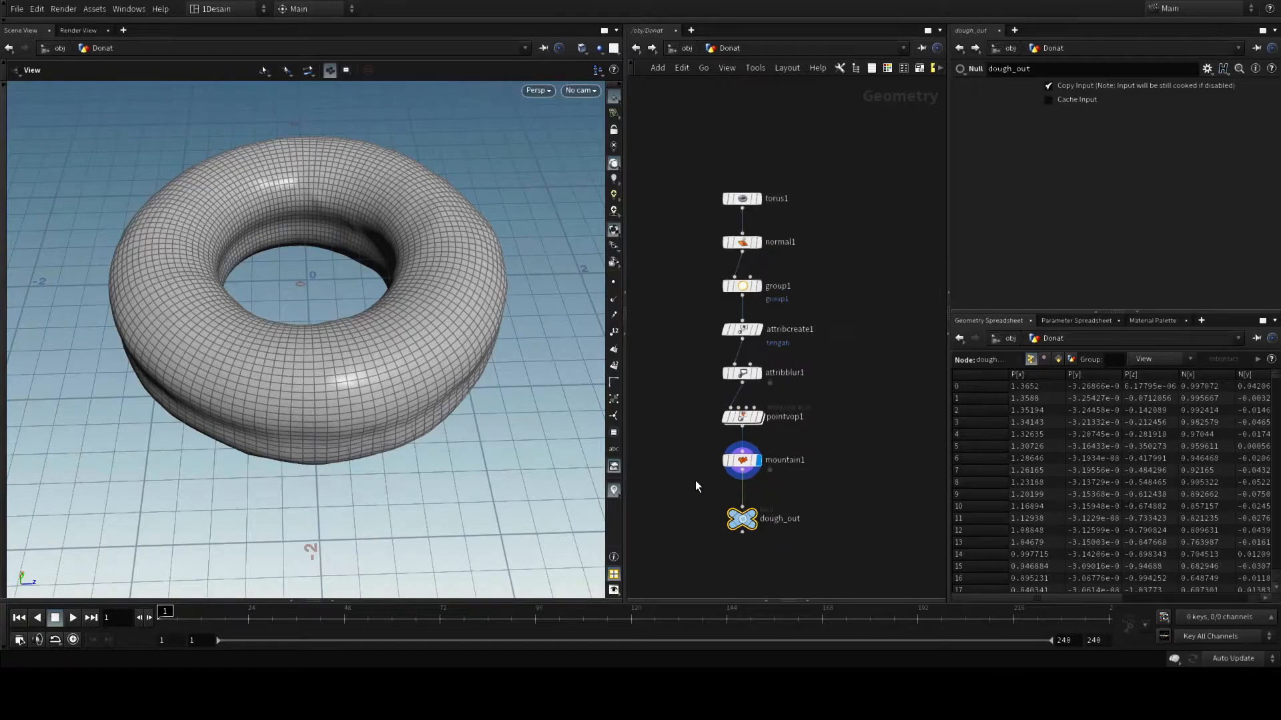
{"action": "scroll", "coordinate": [701, 510], "scroll_direction": "up", "scroll_amount": 2}
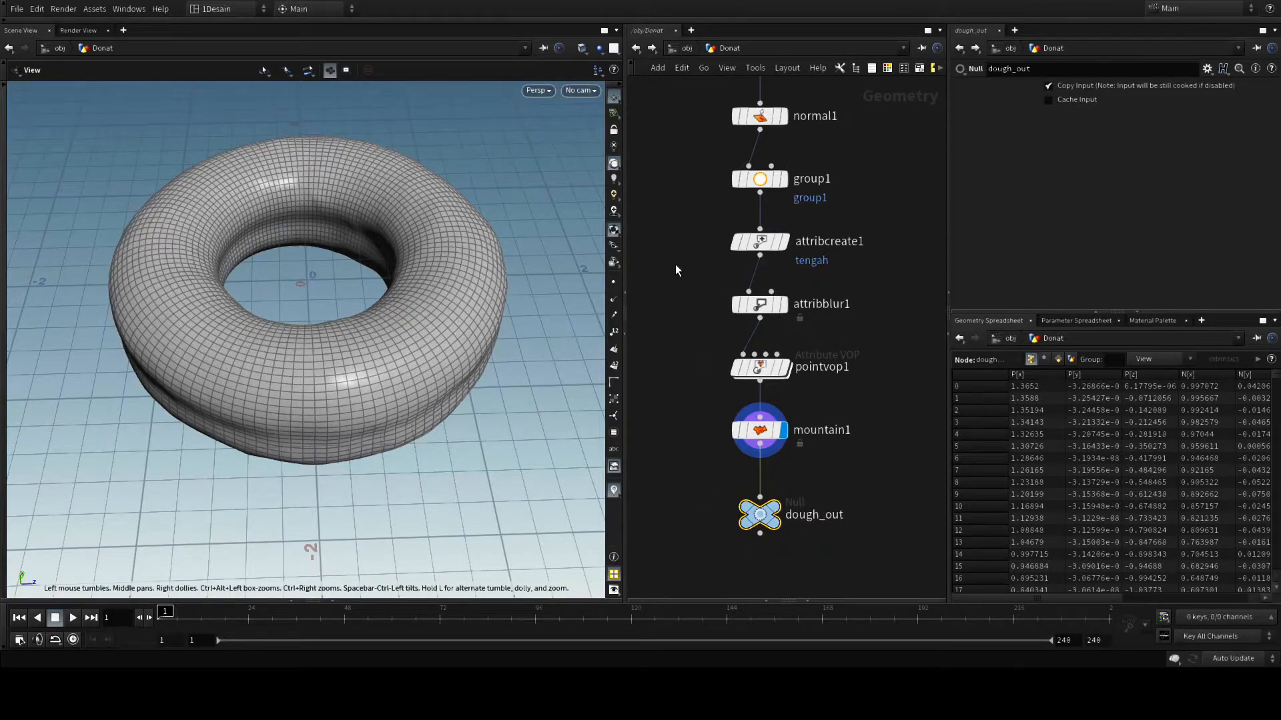
Go up to the object level and add a new Geometry object below Donat.
{"action": "left_click", "coordinate": [680, 52]}
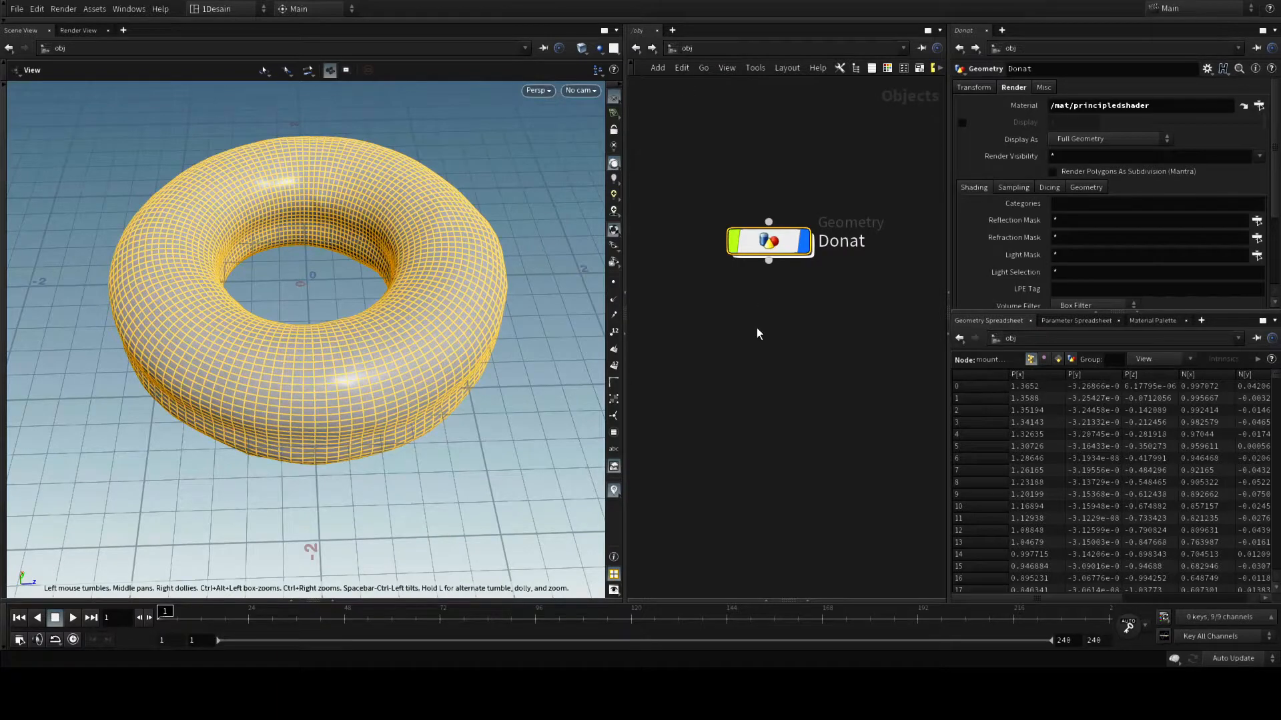
{"action": "left_click", "coordinate": [796, 321]}
{"action": "mouse_move", "coordinate": [787, 351]}
{"action": "middle_mouse_down"}
{"action": "mouse_move", "coordinate": [760, 360]}
{"action": "mouse_move", "coordinate": [795, 371]}
{"action": "mouse_move", "coordinate": [784, 358]}
{"action": "middle_mouse_up"}
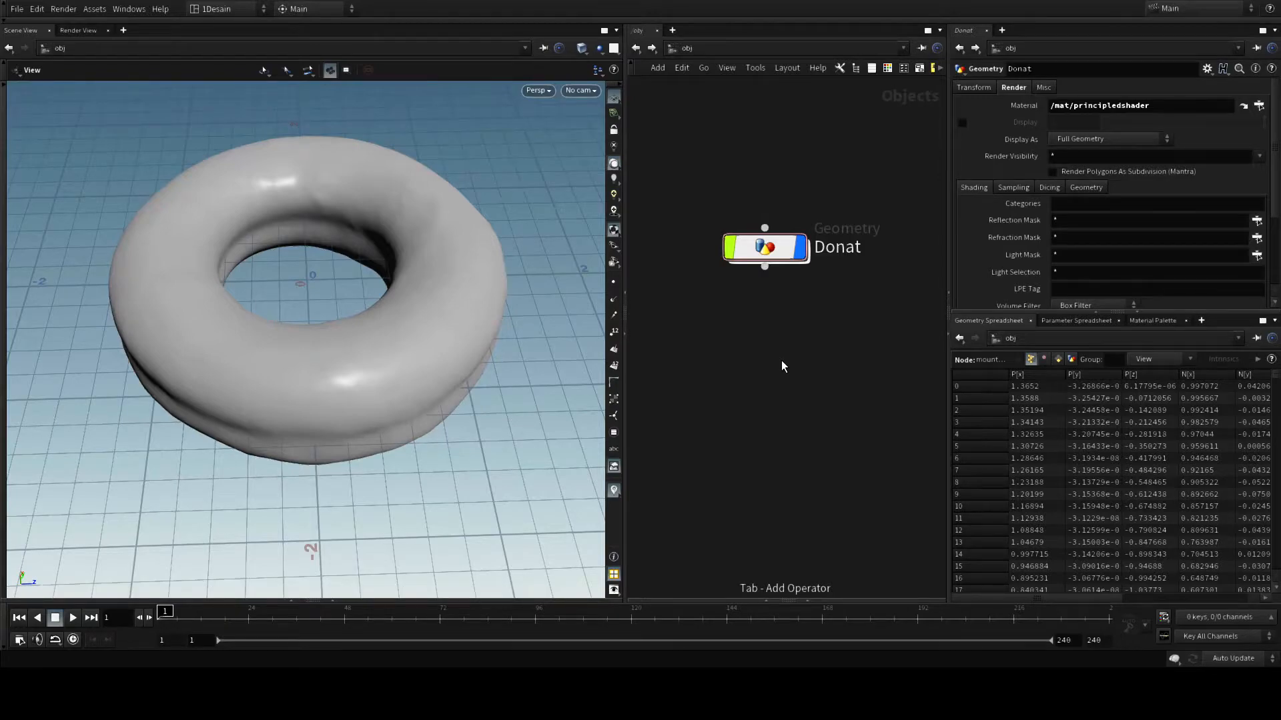
{"action": "key", "text": "Tab"}
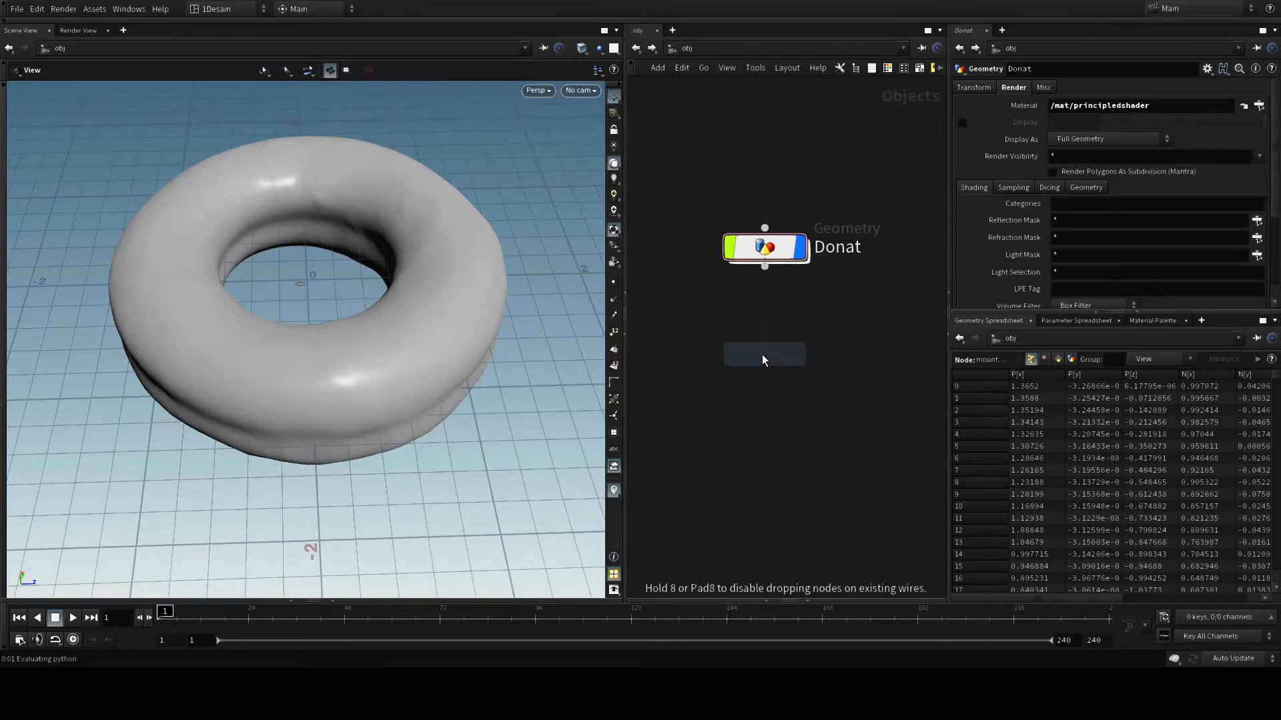
{"action": "left_click", "coordinate": [764, 361]}
Rename the new geometry object as icing_top.
{"action": "double_click", "coordinate": [828, 360]}
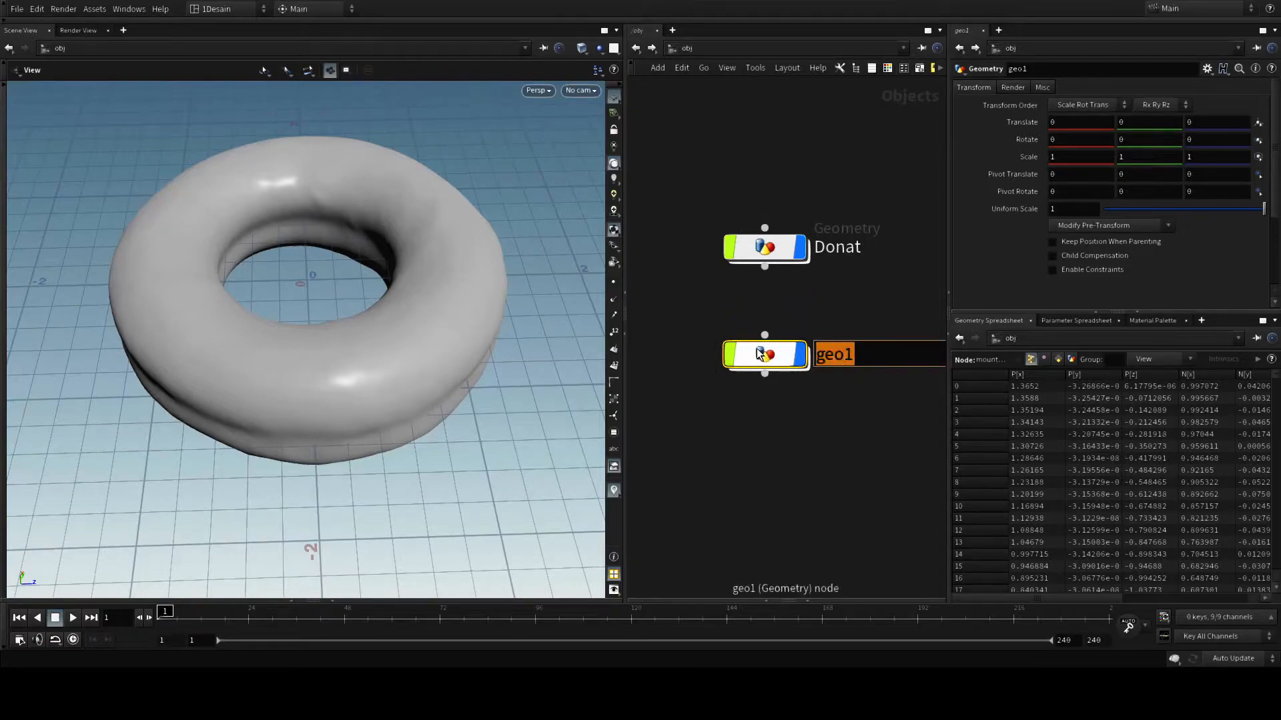
{"action": "type", "text": "topping"}
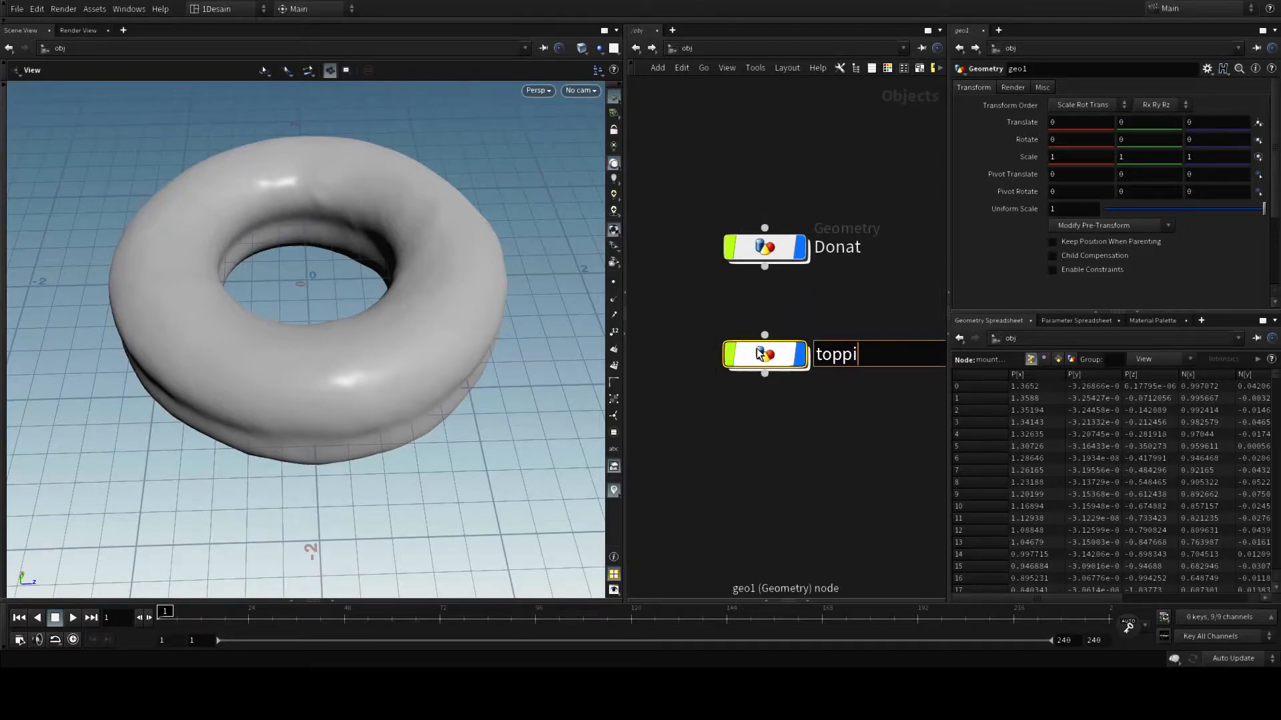
{"action": "key", "text": "BackSpace"}
{"action": "key", "text": "BackSpace"}
{"action": "key", "text": "BackSpace"}
{"action": "key", "text": "BackSpace"}
{"action": "key", "text": "BackSpace"}
{"action": "key", "text": "BackSpace"}
{"action": "key", "text": "BackSpace"}
{"action": "type", "text": "icing_top"}
{"action": "key", "text": "Return"}
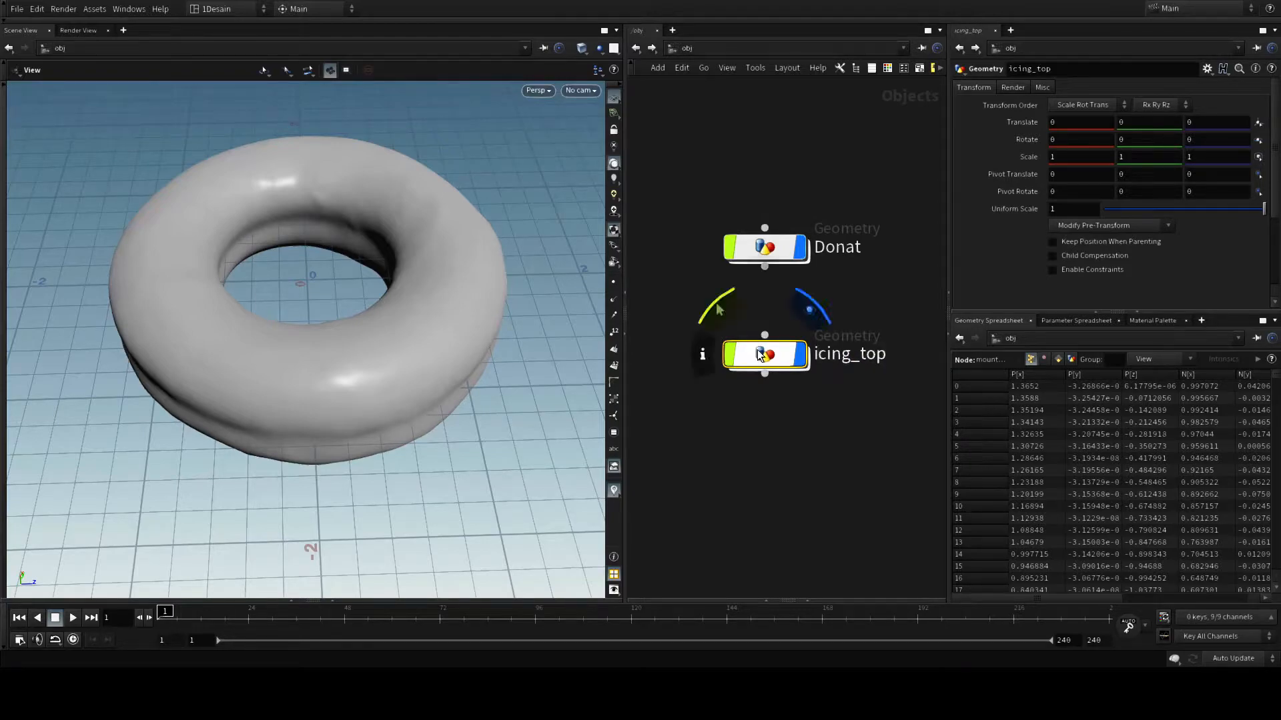
Inside icing_top, add an Object Merge node with Object 1 set to /obj/Donat/dough_out.
{"action": "double_click", "coordinate": [775, 360]}
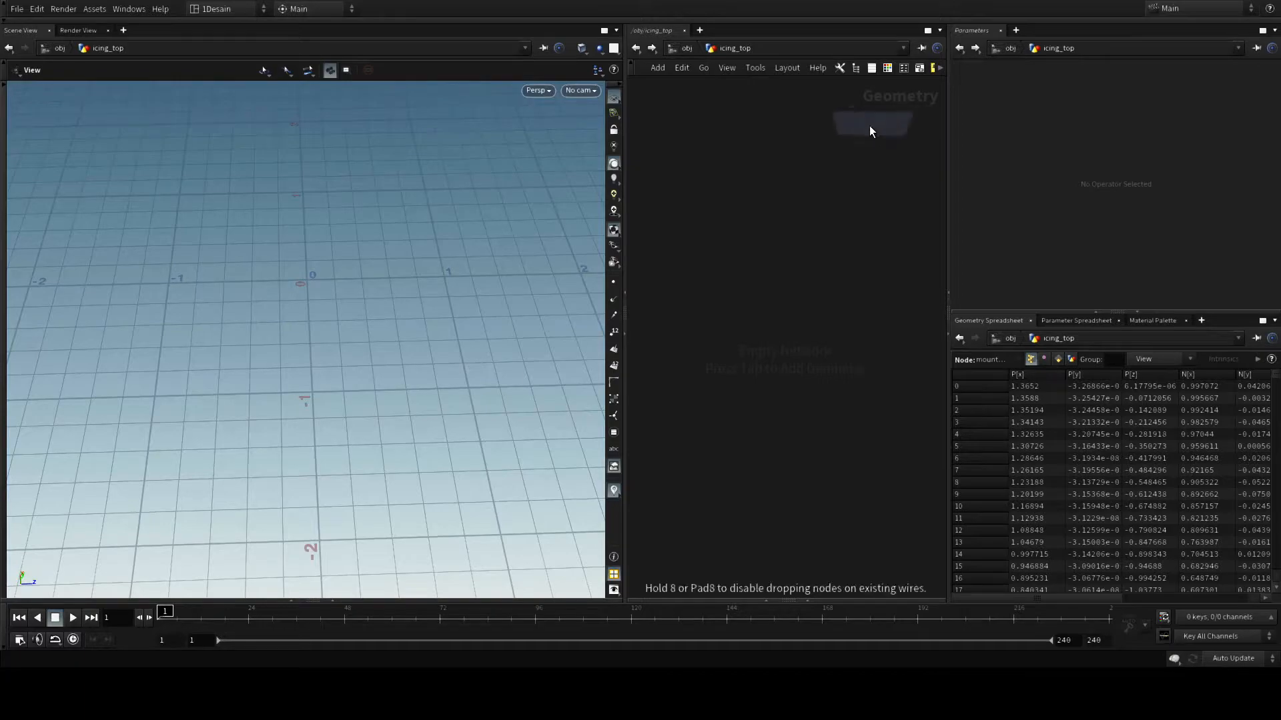
{"action": "left_click", "coordinate": [788, 153]}
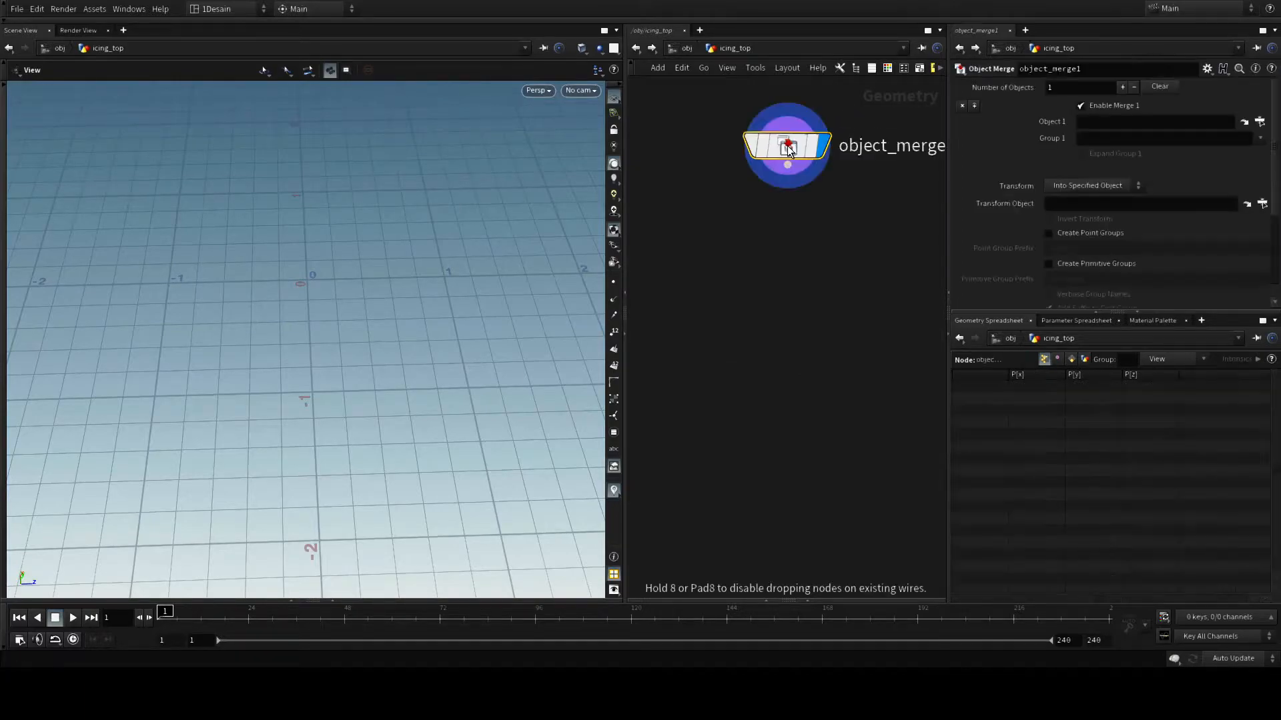
{"action": "left_click_drag", "start_coordinate": [791, 149], "coordinate": [771, 162]}
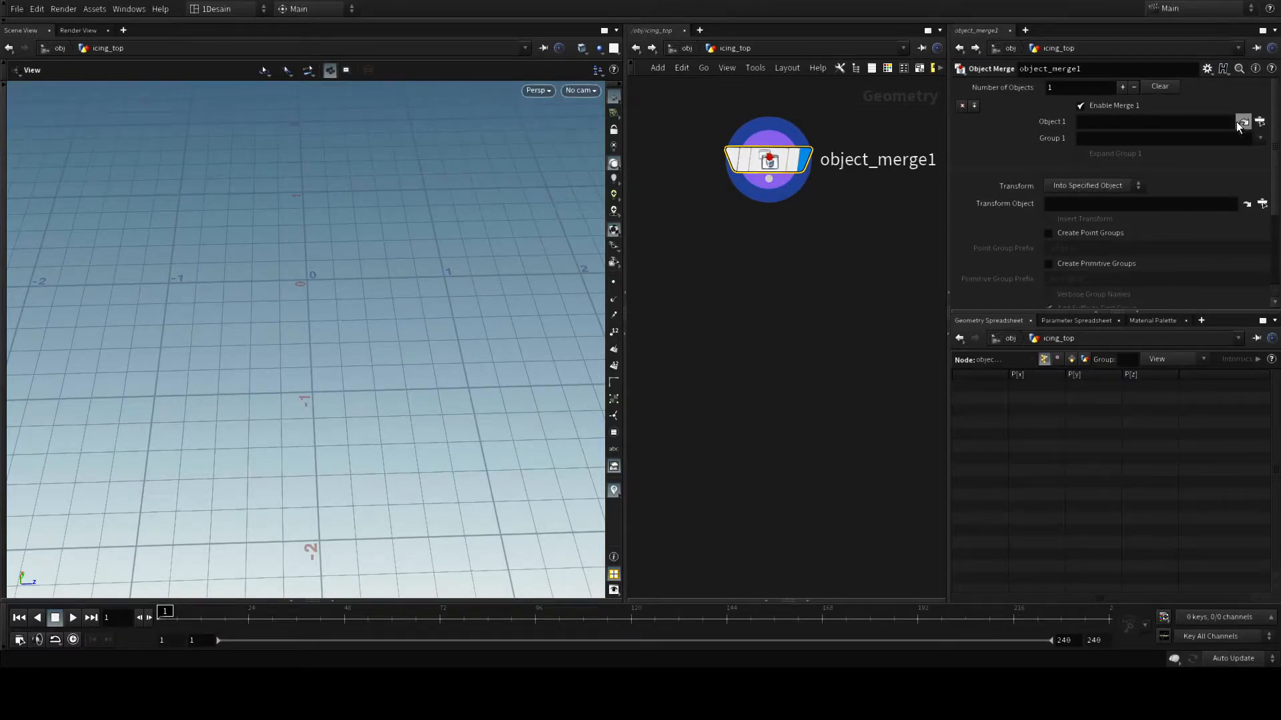
{"action": "mouse_move", "coordinate": [692, 178]}
{"action": "left_click", "coordinate": [1256, 48]}
{"action": "type", "text": "/obj/Donat/dough_out"}
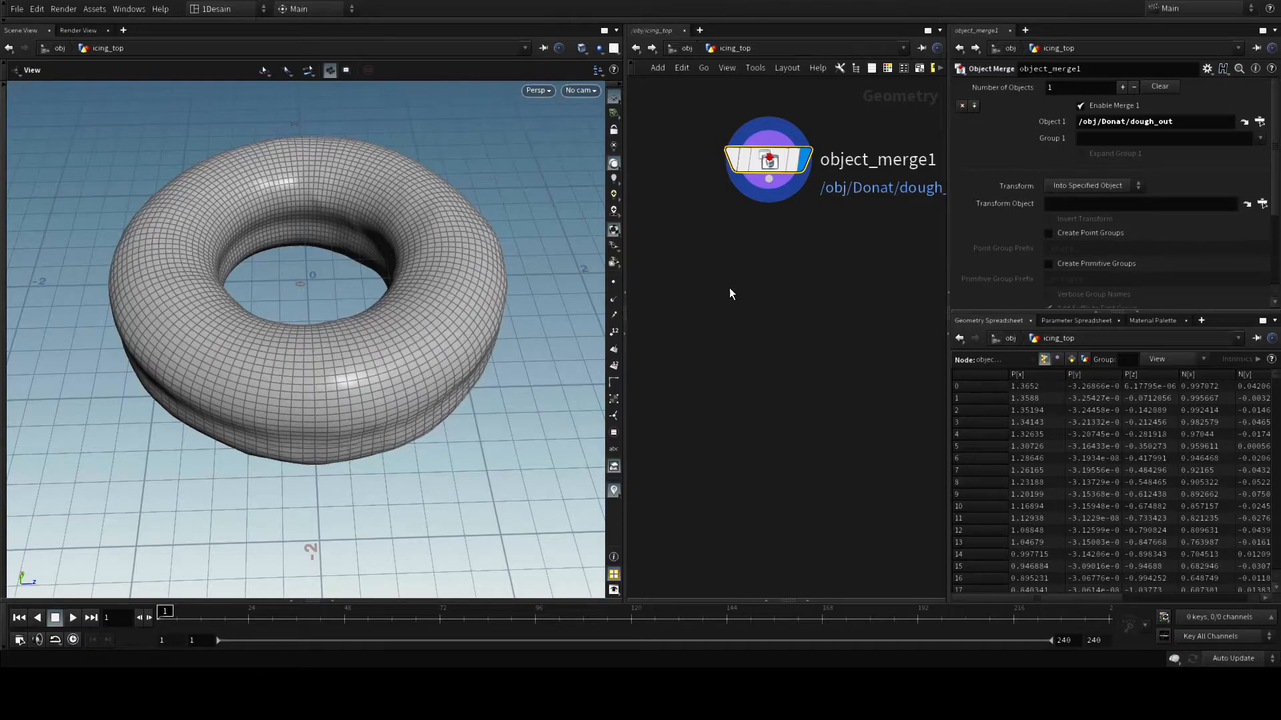
Inspect the merged dough geometry in the viewport from different distances and angles.
{"action": "scroll", "coordinate": [730, 286], "scroll_direction": "down", "scroll_amount": 2}
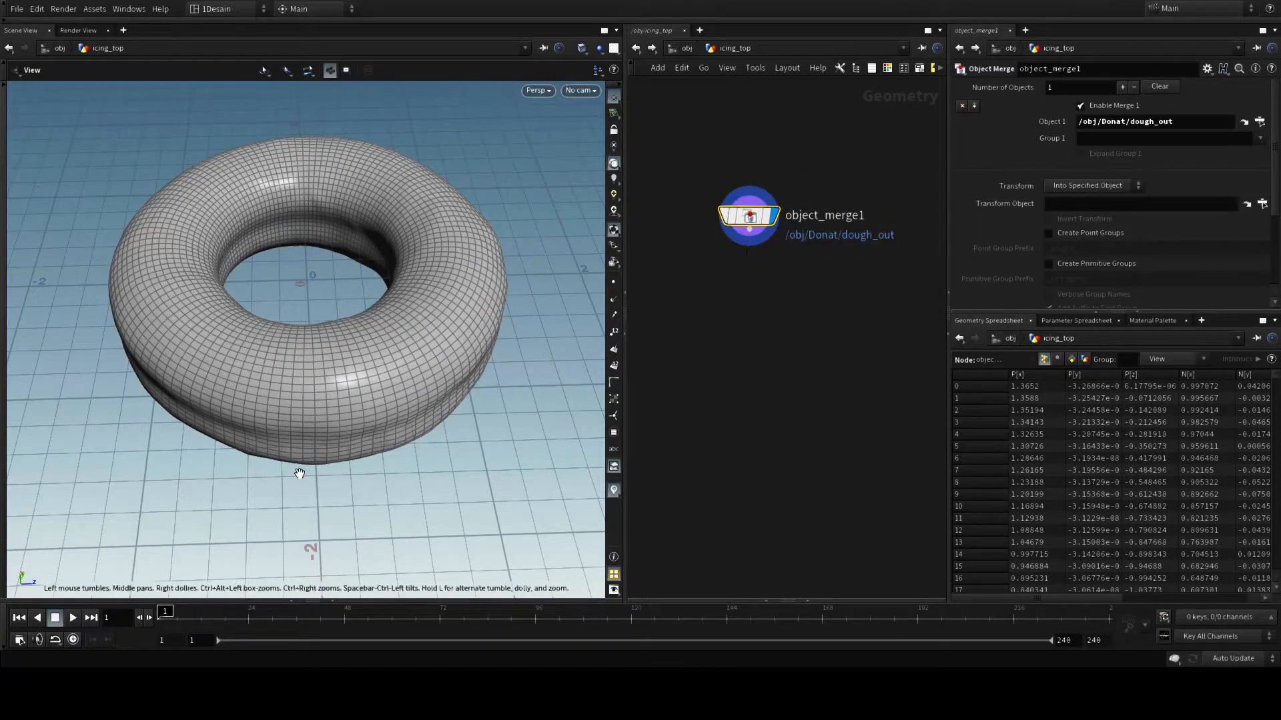
{"action": "scroll", "coordinate": [293, 467], "scroll_direction": "down", "scroll_amount": 3}
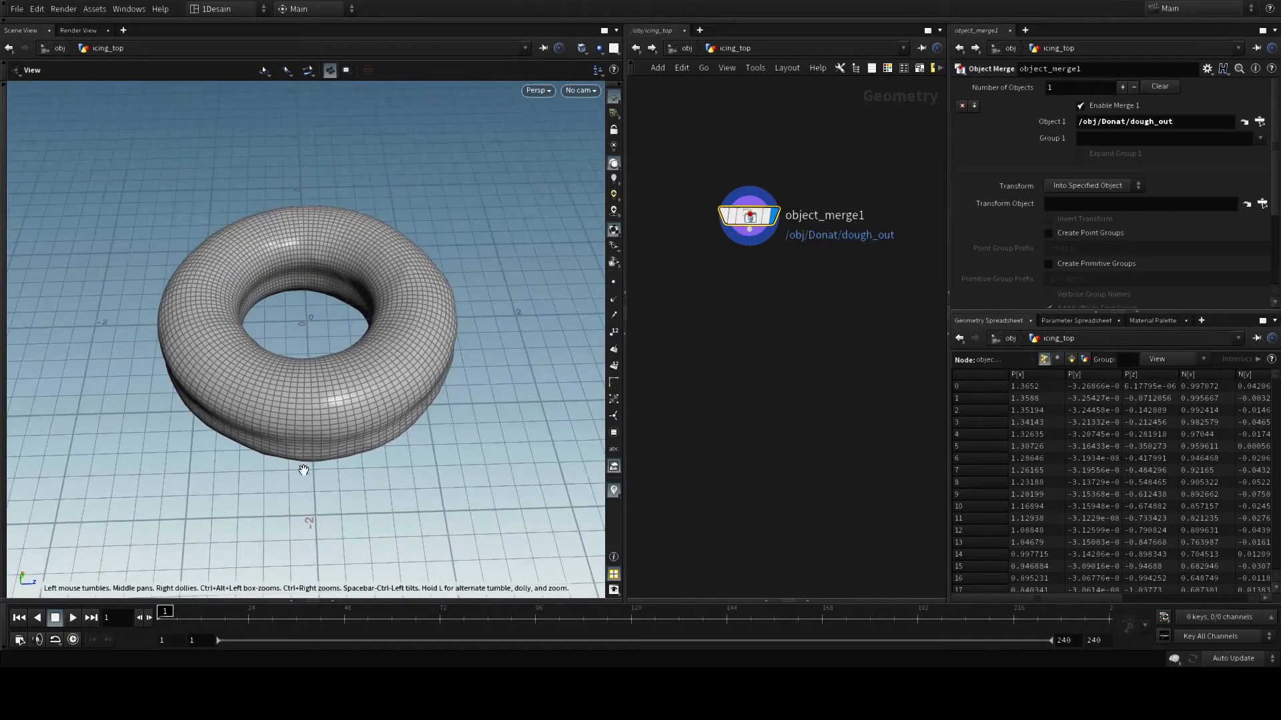
{"action": "mouse_move", "coordinate": [303, 470]}
{"action": "left_mouse_down"}
{"action": "mouse_move", "coordinate": [298, 433]}
{"action": "mouse_move", "coordinate": [300, 467]}
{"action": "left_mouse_up"}
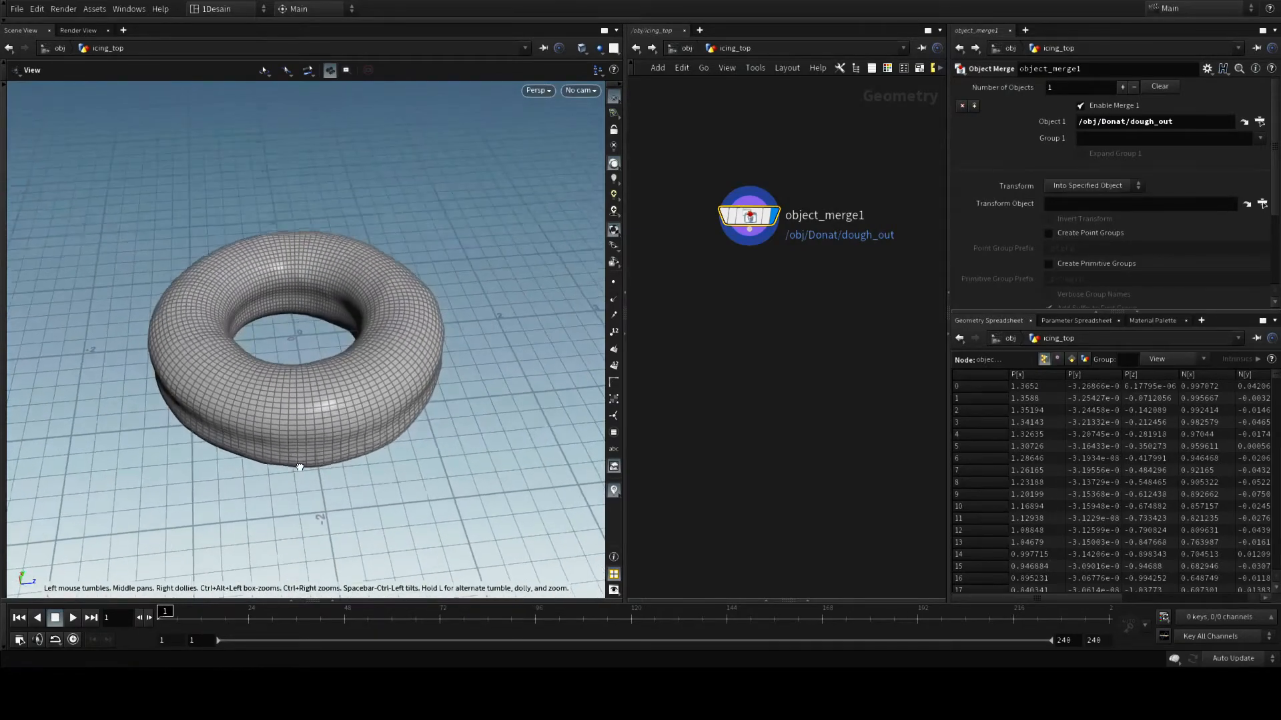
{"action": "scroll", "coordinate": [329, 442], "scroll_direction": "up", "scroll_amount": 5}
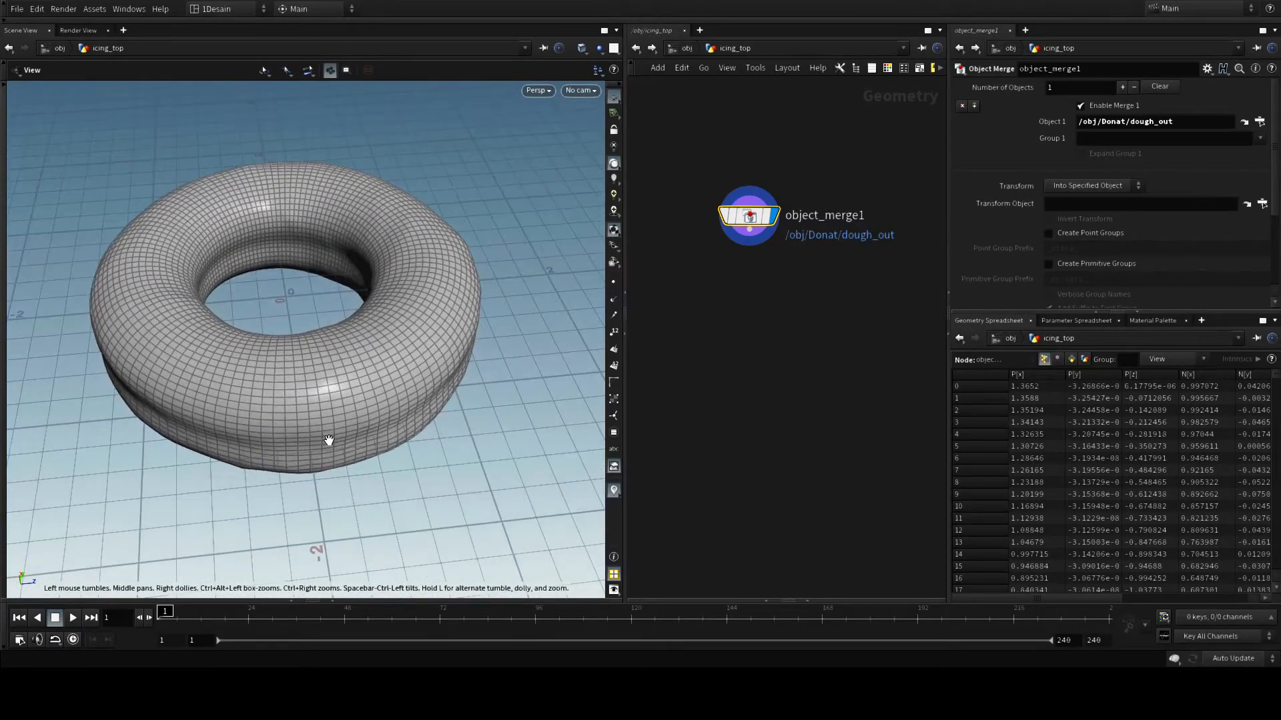
{"action": "scroll", "coordinate": [328, 442], "scroll_direction": "up", "scroll_amount": 2}
{"action": "scroll", "coordinate": [329, 443], "scroll_direction": "down", "scroll_amount": 2}
{"action": "left_click_drag", "start_coordinate": [278, 437], "coordinate": [307, 413]}
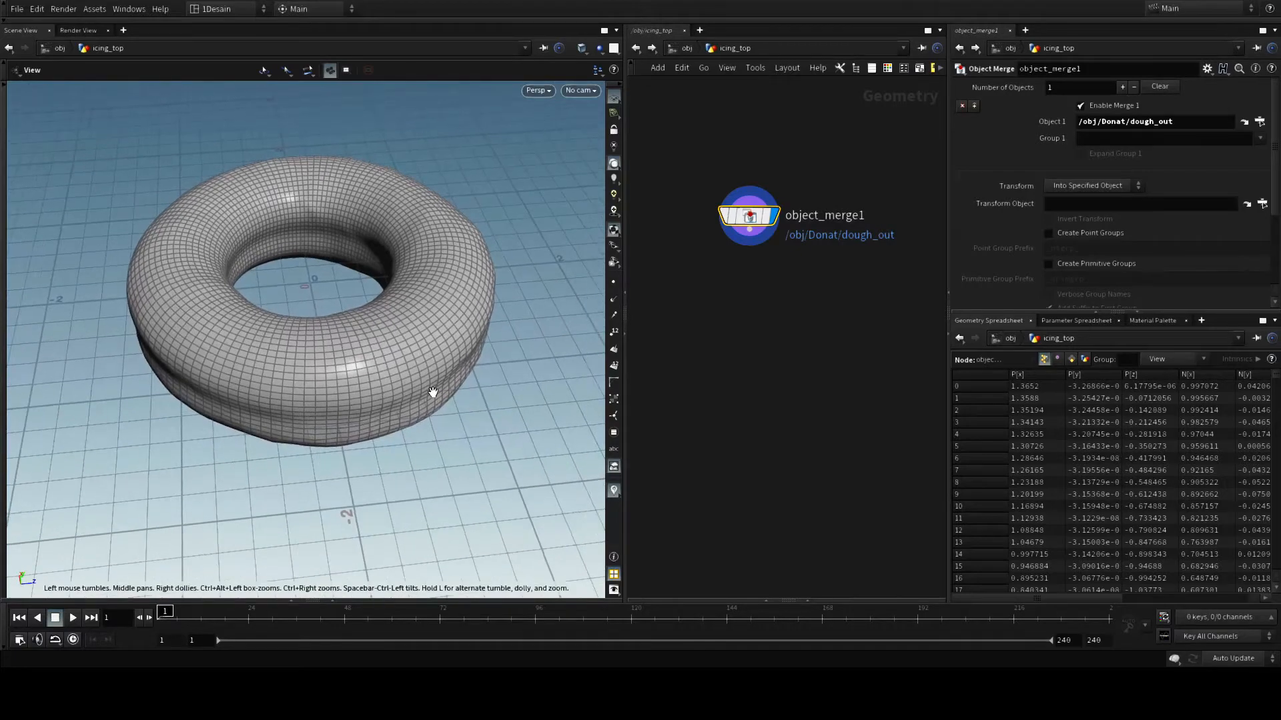
Add an Attribute VOP node below object_merge1 and connect the output of object_merge1 to its first input.
{"action": "left_click_drag", "start_coordinate": [753, 219], "coordinate": [761, 209]}
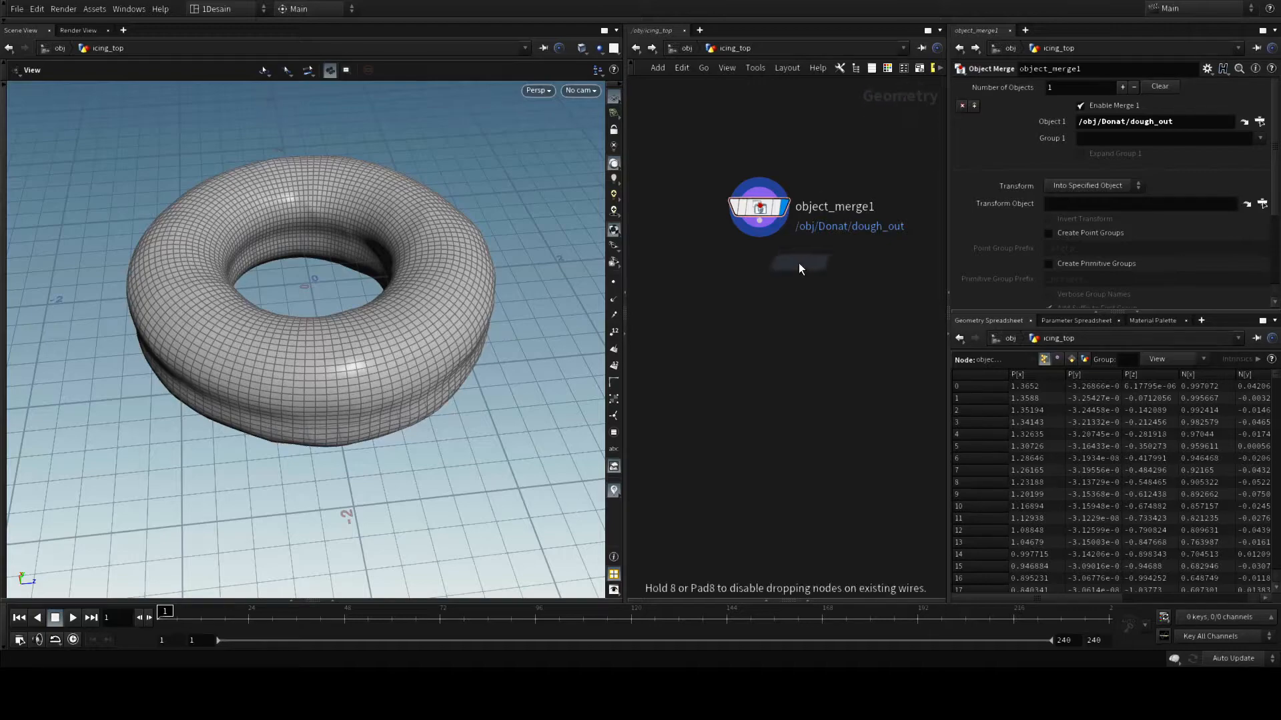
{"action": "left_click", "coordinate": [758, 287]}
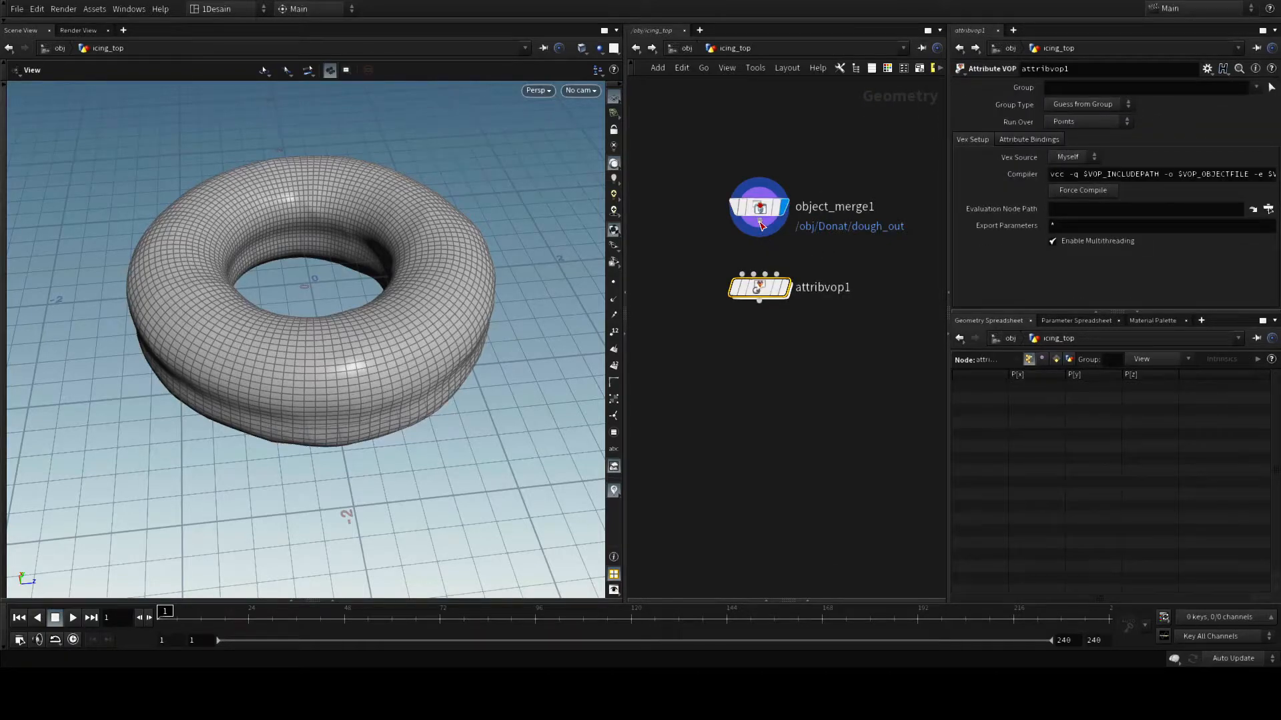
{"action": "left_click_drag", "start_coordinate": [767, 228], "coordinate": [759, 286]}
Open the attribvop1 network and move geometryvopoutput1 farther from geometryvopglobal1, level with it, to make room between them.
{"action": "double_click", "coordinate": [759, 286]}
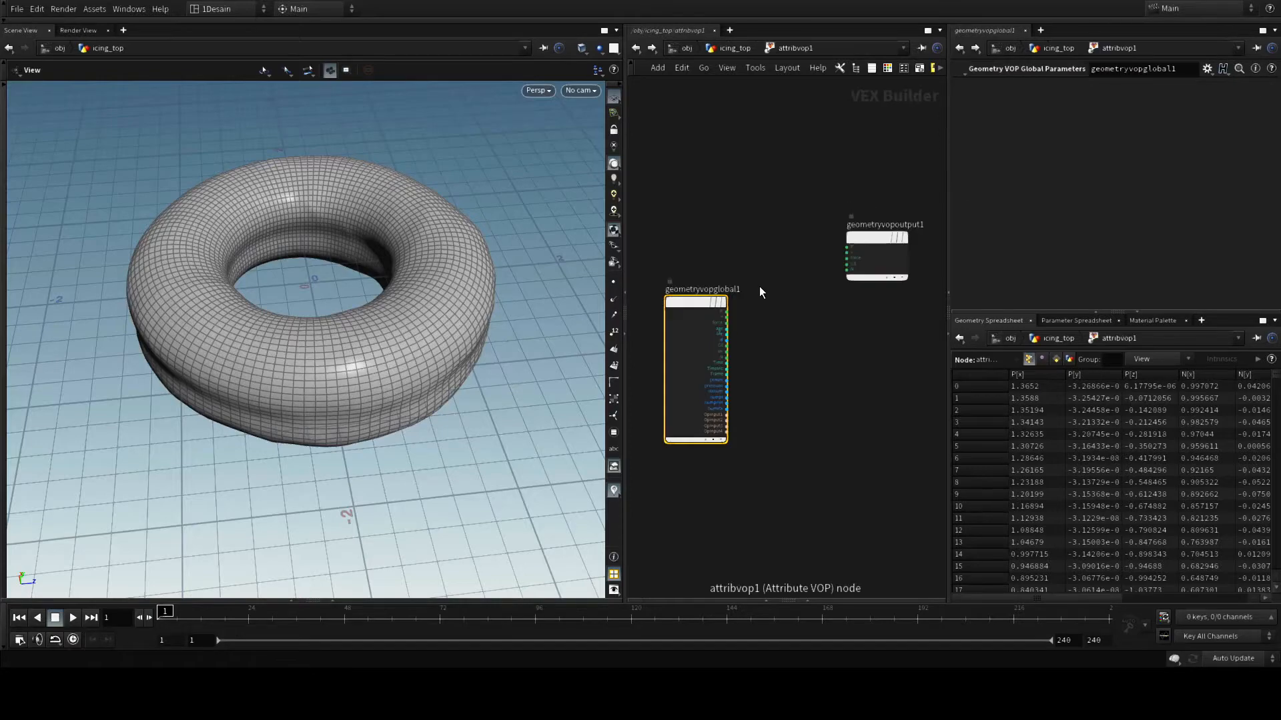
{"action": "left_click_drag", "start_coordinate": [860, 234], "coordinate": [915, 298]}
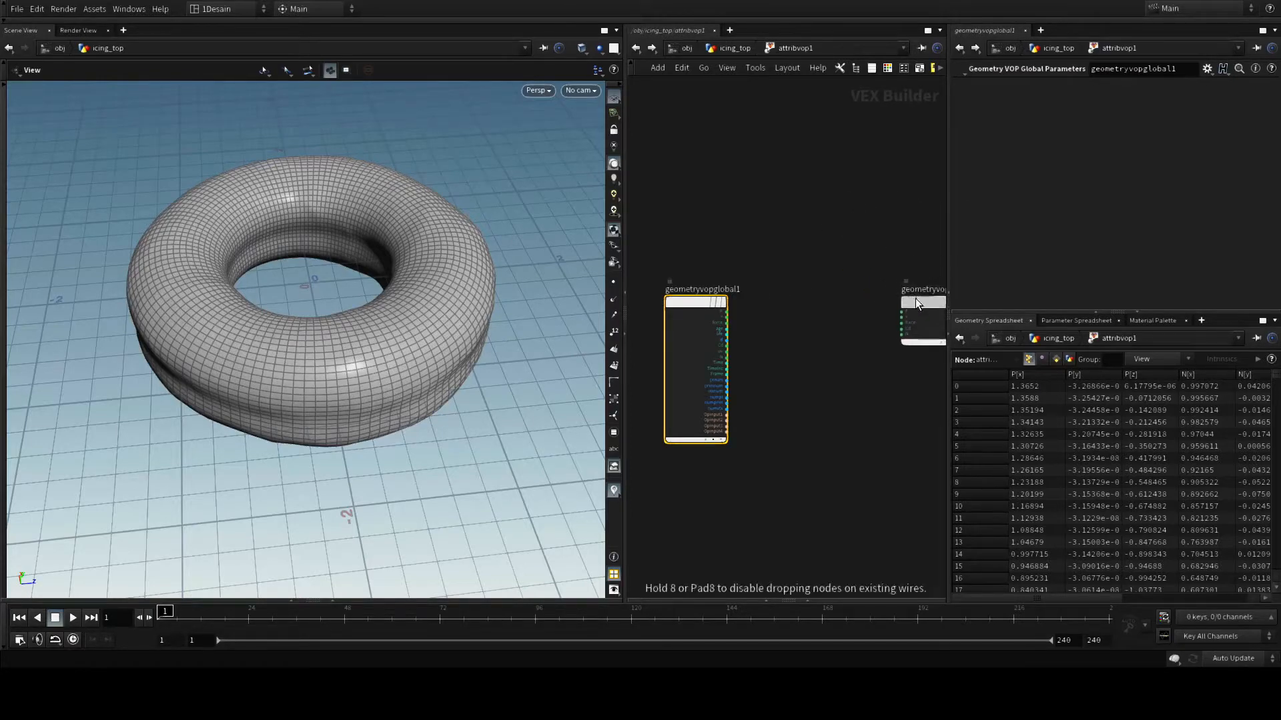
{"action": "key", "text": "h"}
{"action": "scroll", "coordinate": [760, 324], "scroll_direction": "up", "scroll_amount": 2}
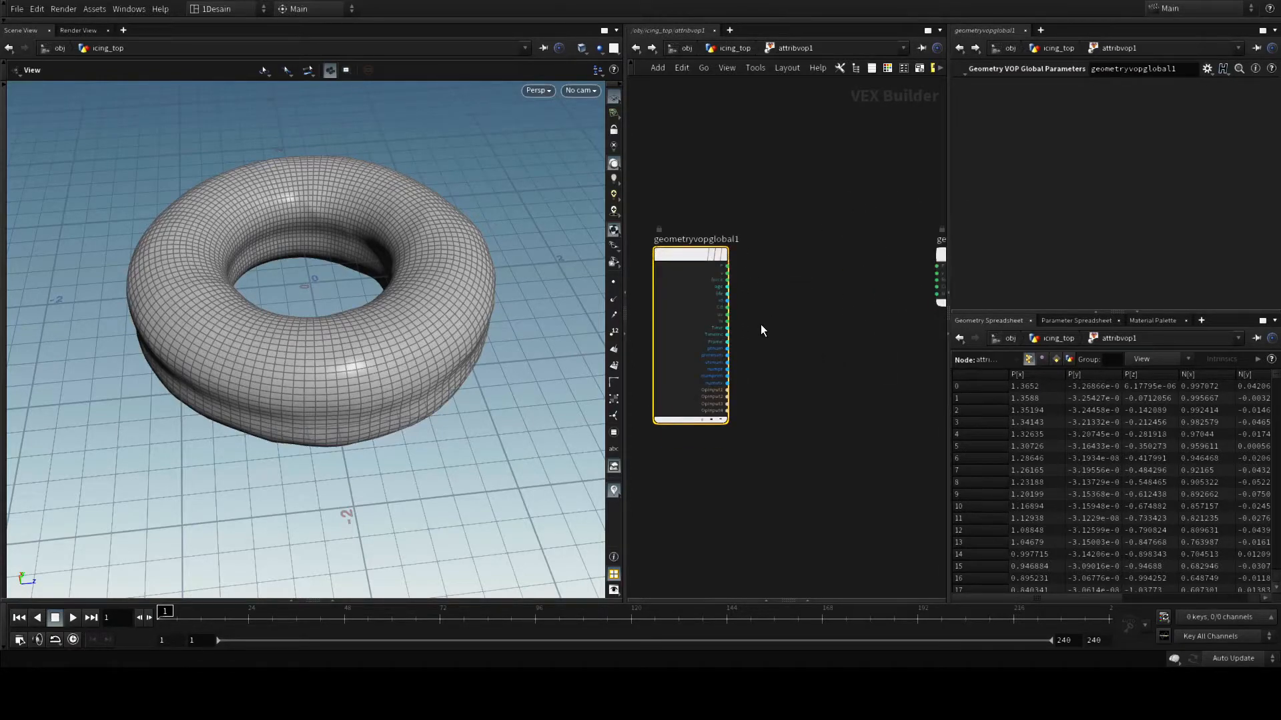
{"action": "scroll", "coordinate": [761, 324], "scroll_direction": "down", "scroll_amount": 2}
{"action": "scroll", "coordinate": [764, 325], "scroll_direction": "up", "scroll_amount": 2}
{"action": "scroll", "coordinate": [774, 324], "scroll_direction": "down", "scroll_amount": 1}
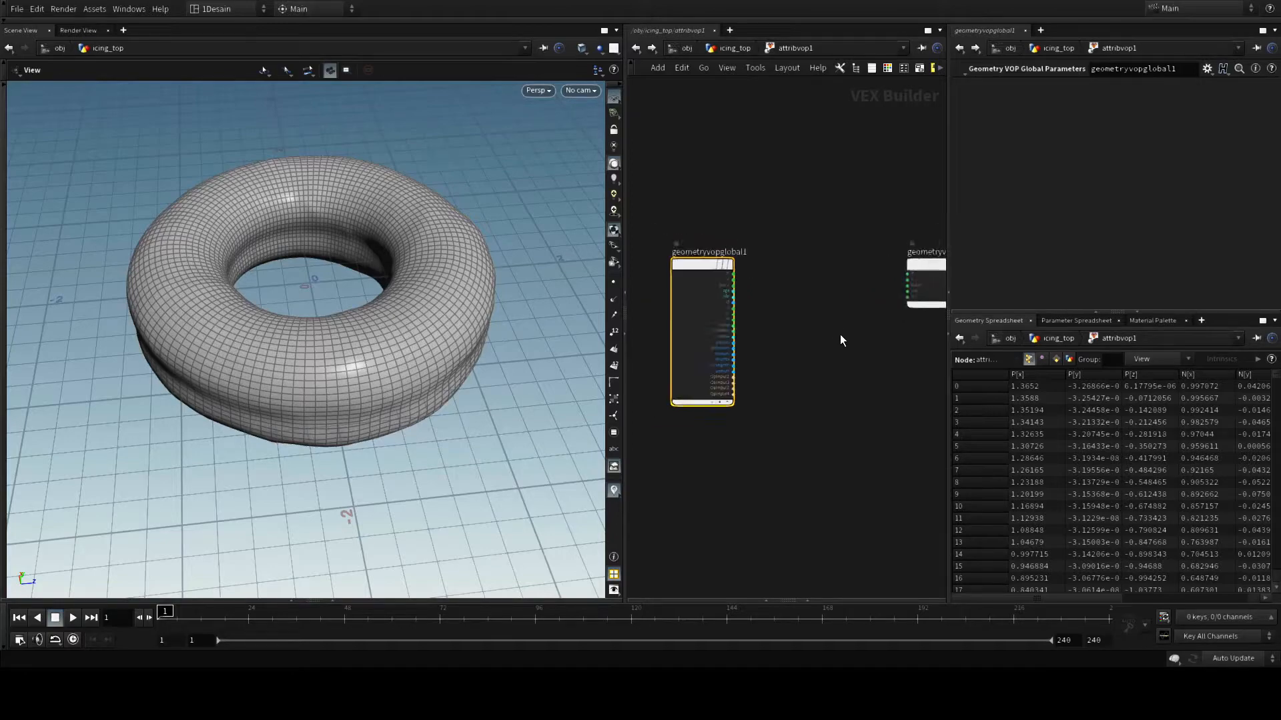
{"action": "middle_click_drag", "start_coordinate": [840, 338], "coordinate": [818, 310]}
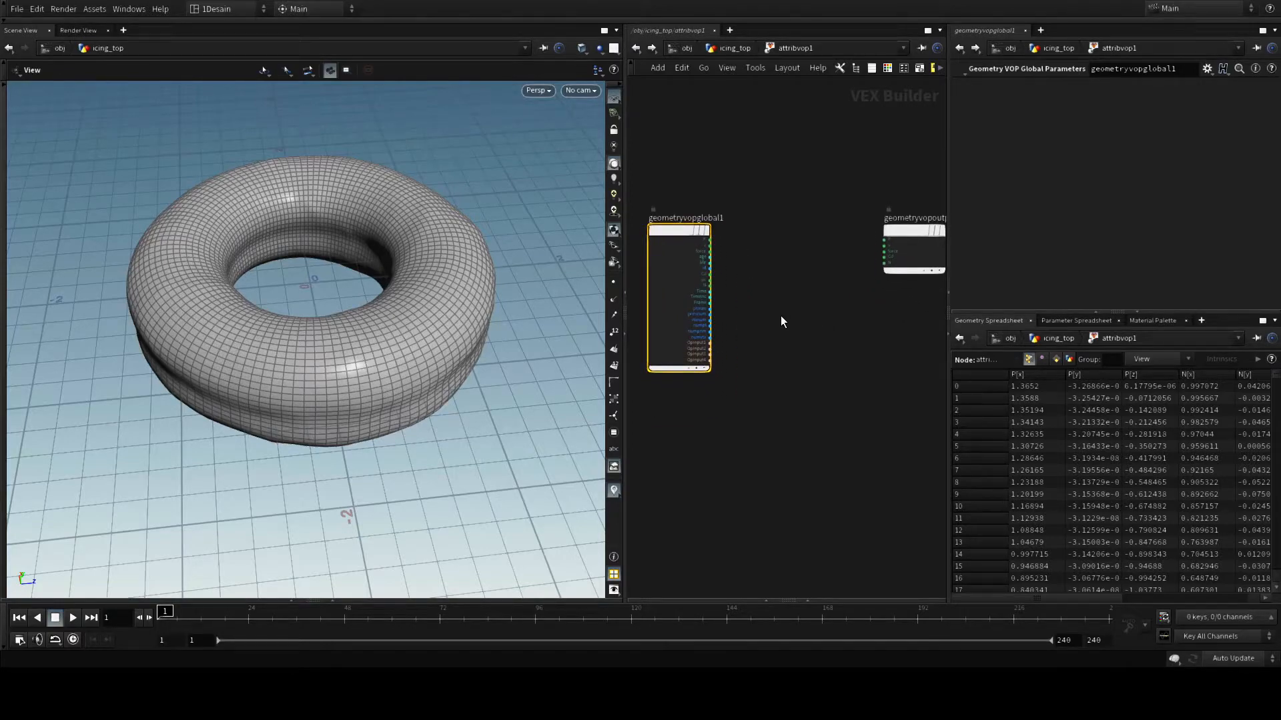
Add a Dot Product node fed by the N output of geometryvopglobal1 and place it close beside that node.
{"action": "scroll", "coordinate": [738, 220], "scroll_direction": "up", "scroll_amount": 2}
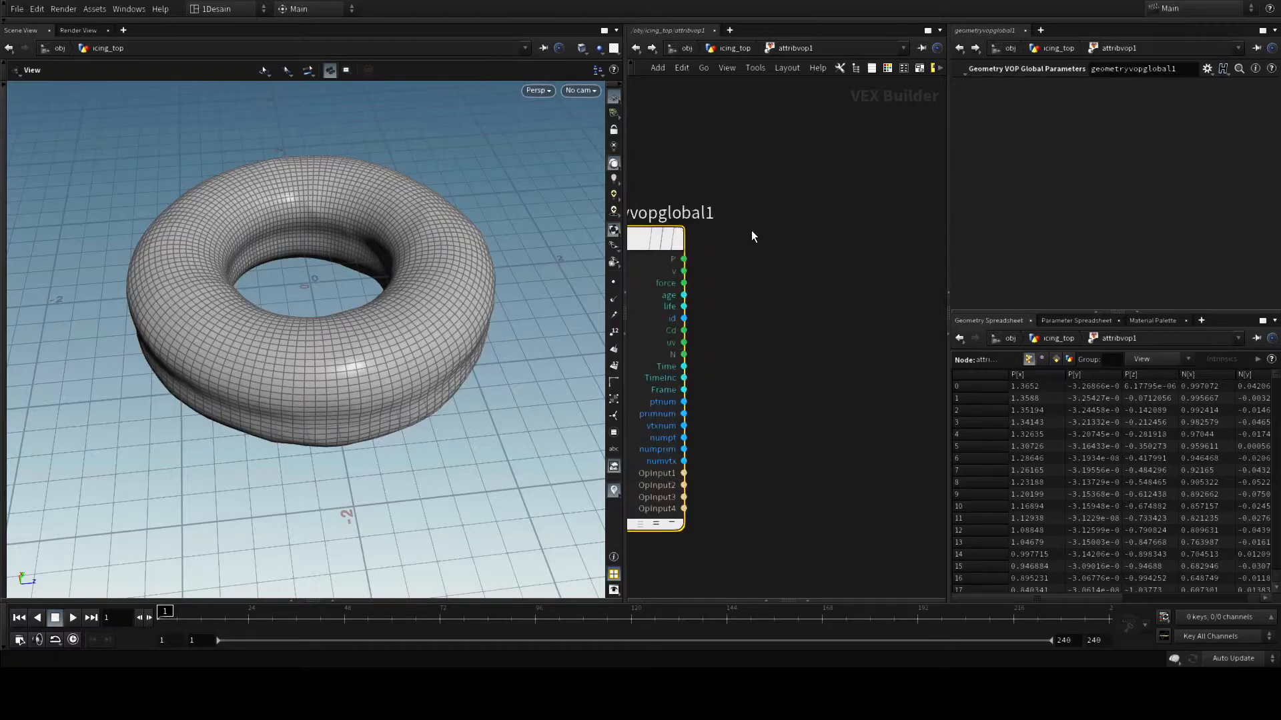
{"action": "scroll", "coordinate": [760, 243], "scroll_direction": "down", "scroll_amount": 3}
{"action": "scroll", "coordinate": [756, 257], "scroll_direction": "up", "scroll_amount": 3}
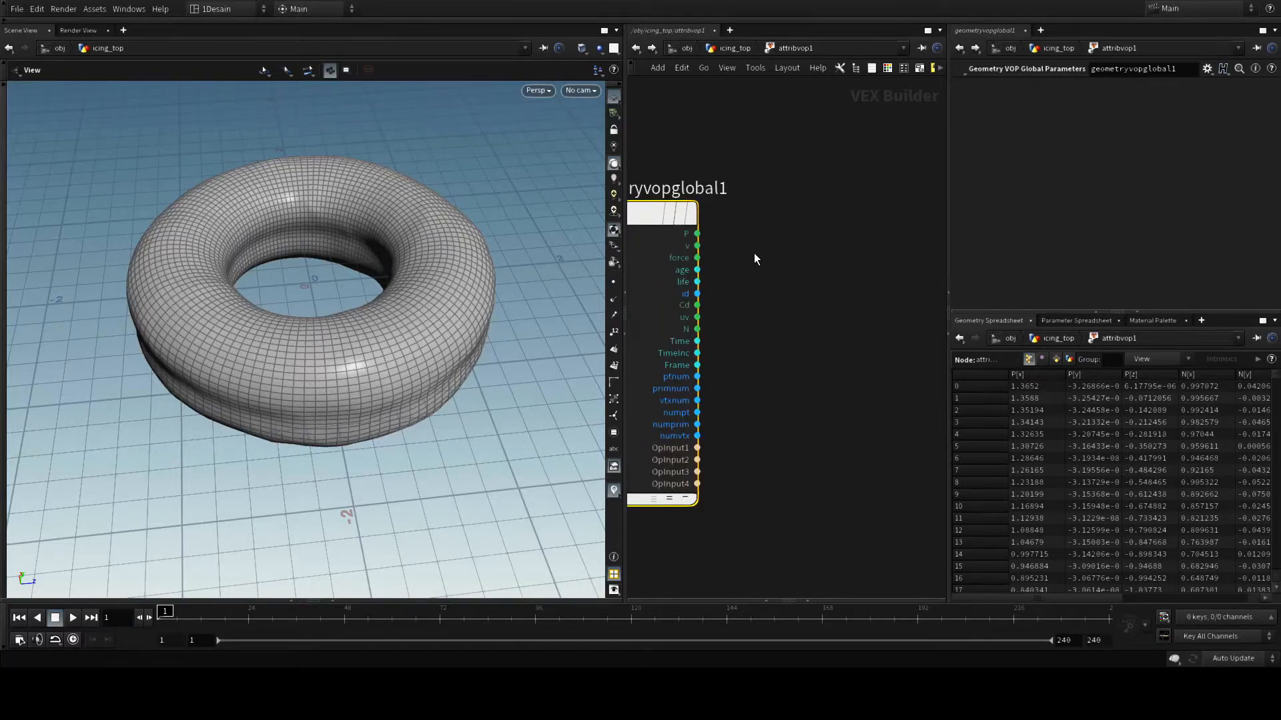
{"action": "scroll", "coordinate": [754, 253], "scroll_direction": "down", "scroll_amount": 2}
{"action": "scroll", "coordinate": [752, 279], "scroll_direction": "up", "scroll_amount": 4}
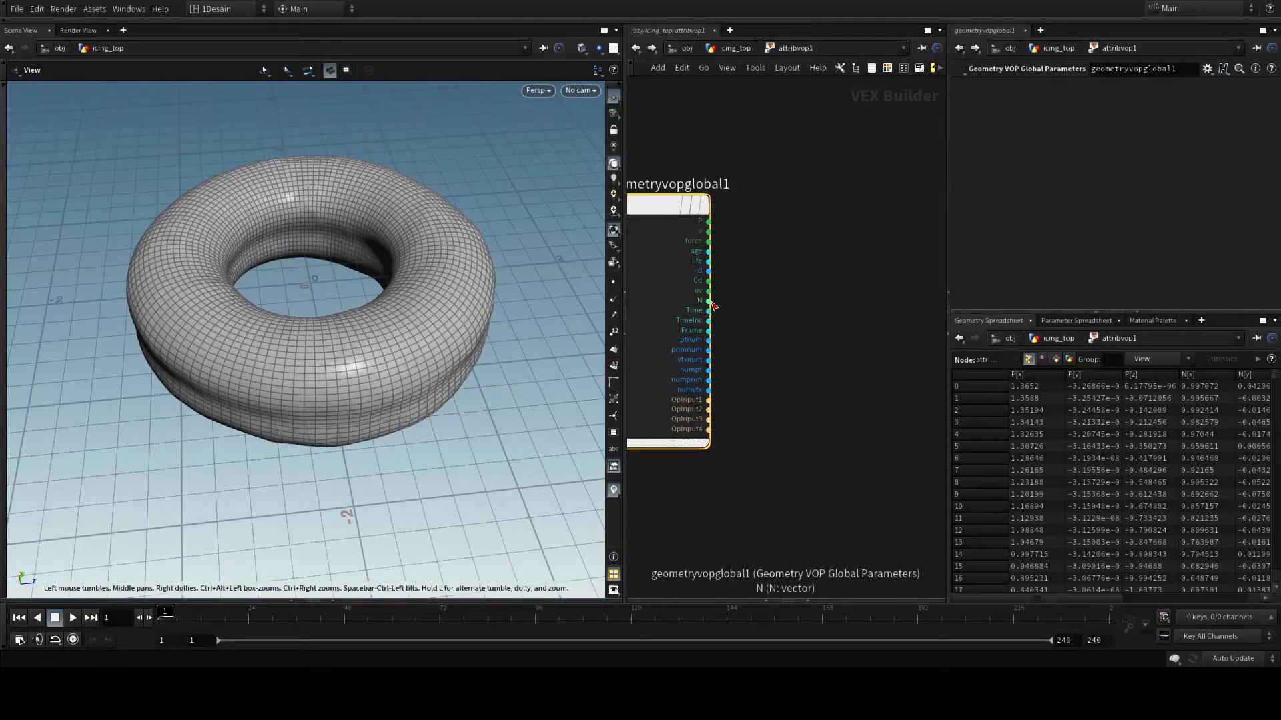
{"action": "left_click_drag", "start_coordinate": [708, 300], "coordinate": [774, 303]}
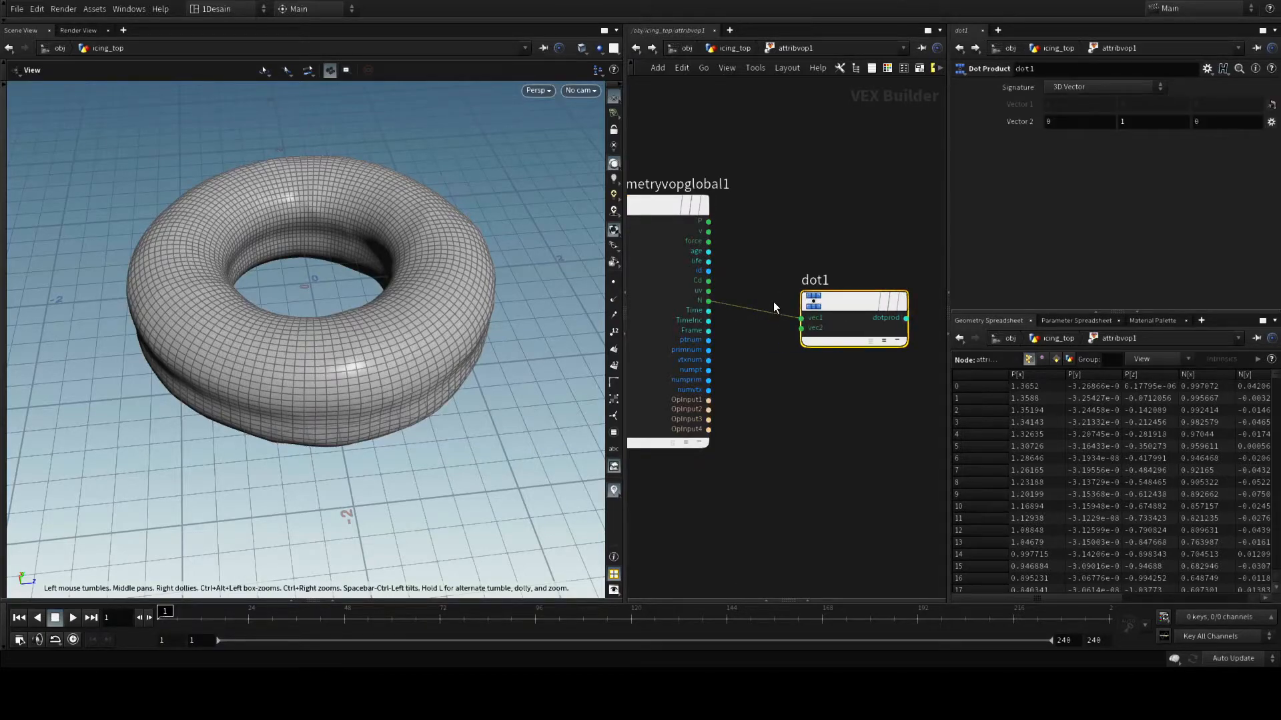
{"action": "left_click_drag", "start_coordinate": [845, 296], "coordinate": [795, 281]}
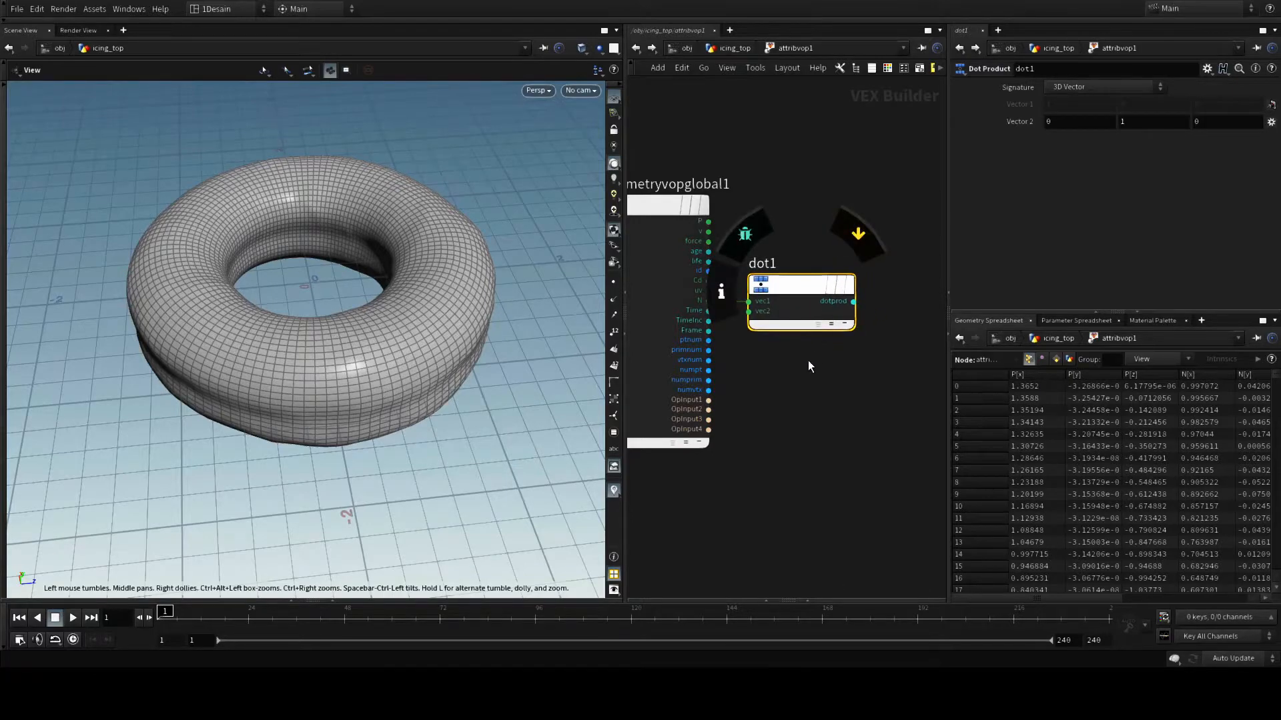
Connect dot1's dotprod output to the Cd input of geometryvopoutput1.
{"action": "scroll", "coordinate": [807, 360], "scroll_direction": "up", "scroll_amount": 3}
{"action": "scroll", "coordinate": [826, 362], "scroll_direction": "down", "scroll_amount": 5}
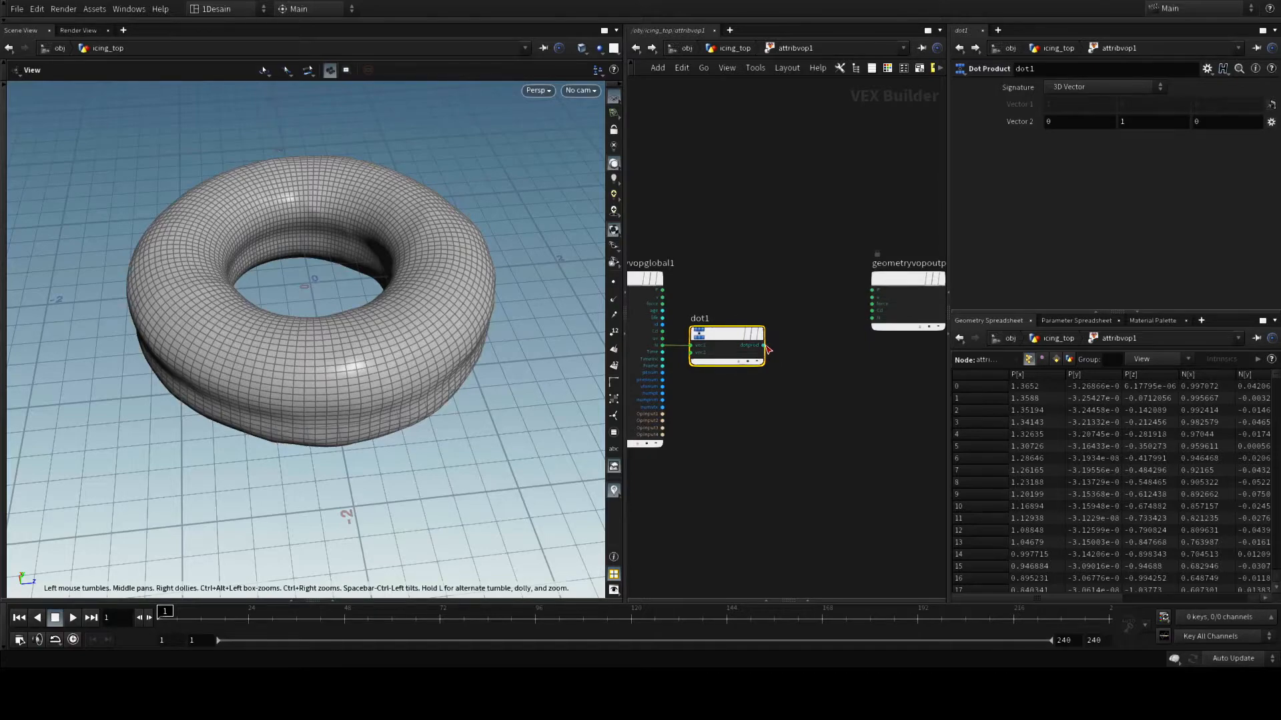
{"action": "left_click_drag", "start_coordinate": [764, 345], "coordinate": [871, 310]}
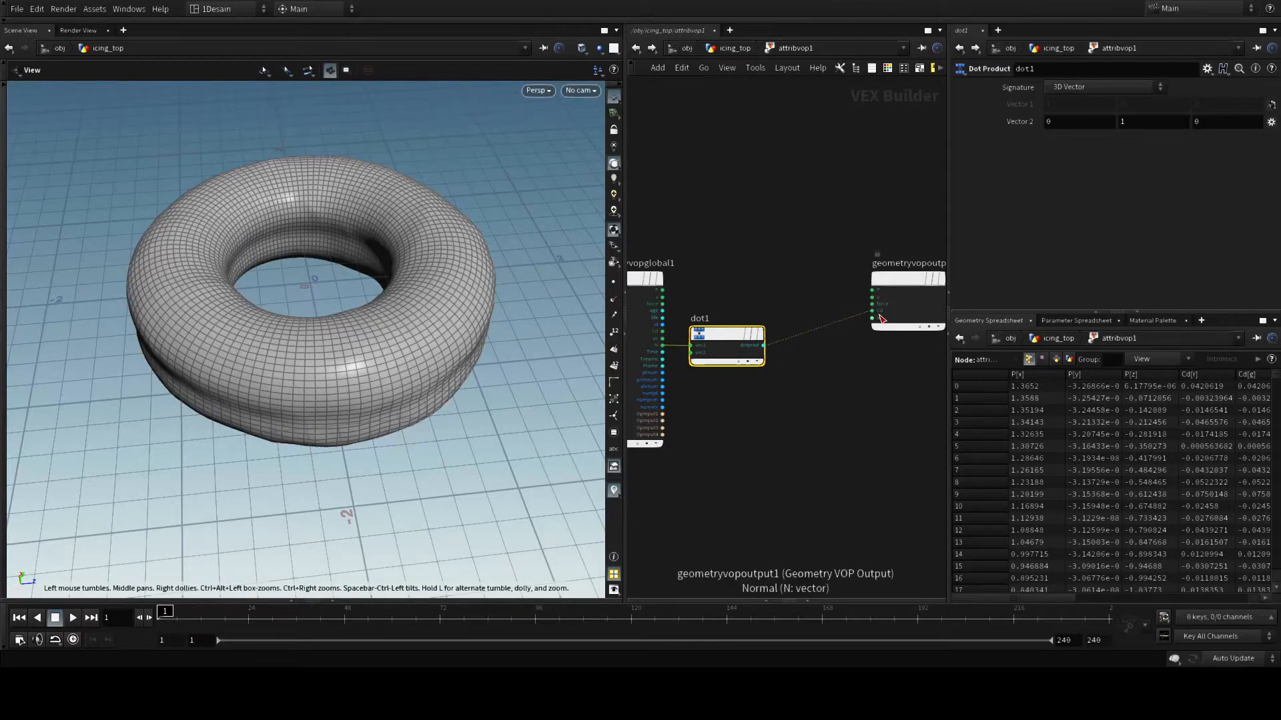
Hide the reference grid in the viewport and view the donut from the side.
{"action": "left_click", "coordinate": [613, 98]}
{"action": "left_click_drag", "start_coordinate": [403, 466], "coordinate": [404, 407]}
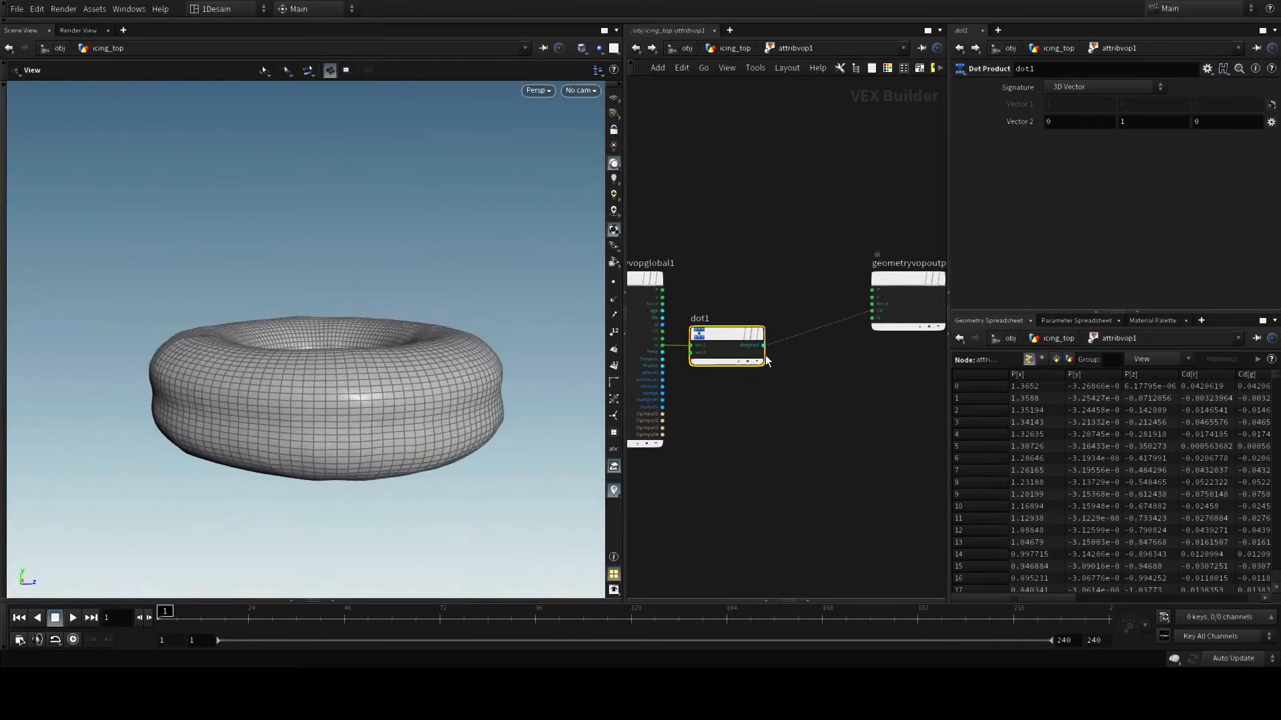
Cut the connection between dot1 and the Cd input of geometryvopoutput1.
{"action": "left_click", "coordinate": [894, 273]}
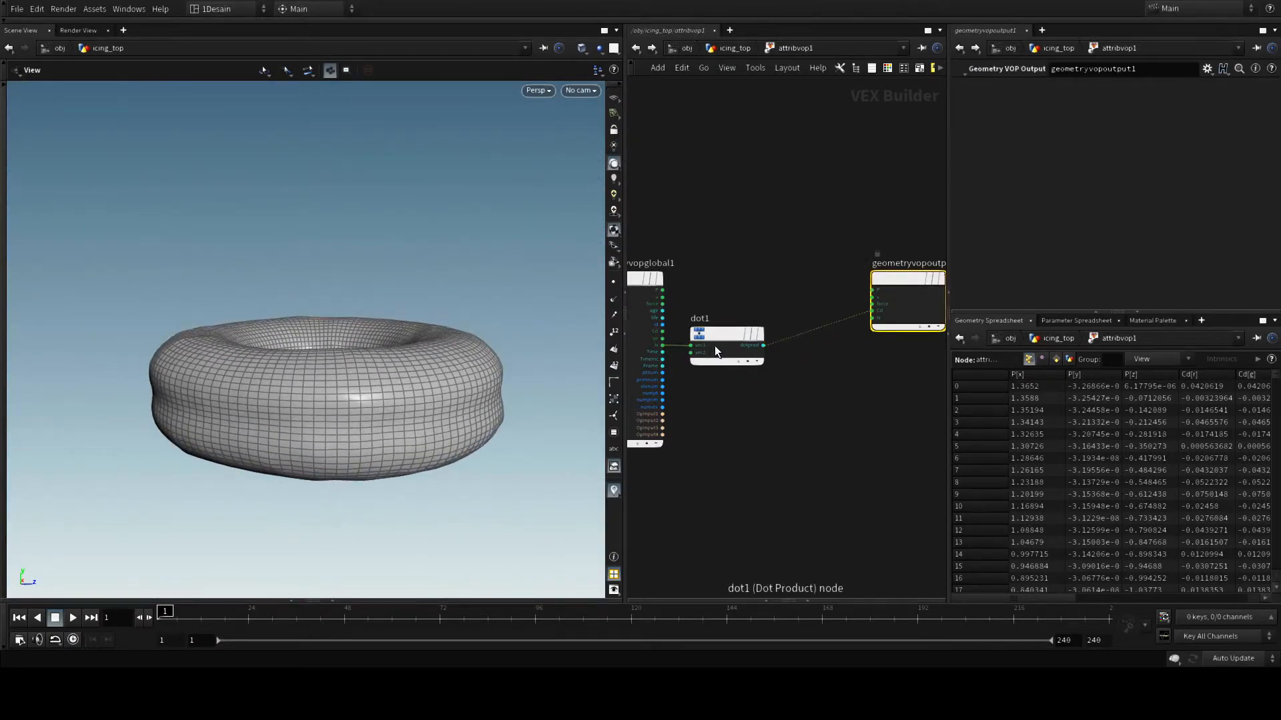
{"action": "left_click", "coordinate": [730, 334]}
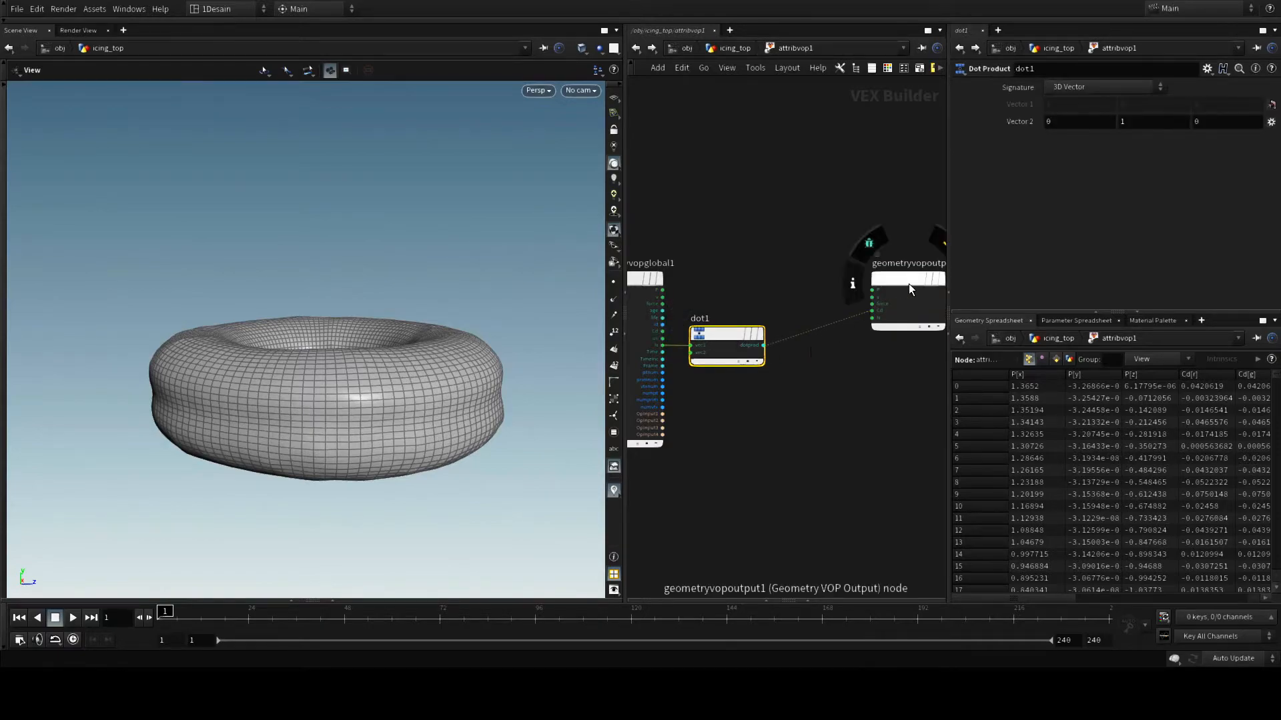
{"action": "left_click", "coordinate": [895, 282]}
{"action": "left_click", "coordinate": [727, 331]}
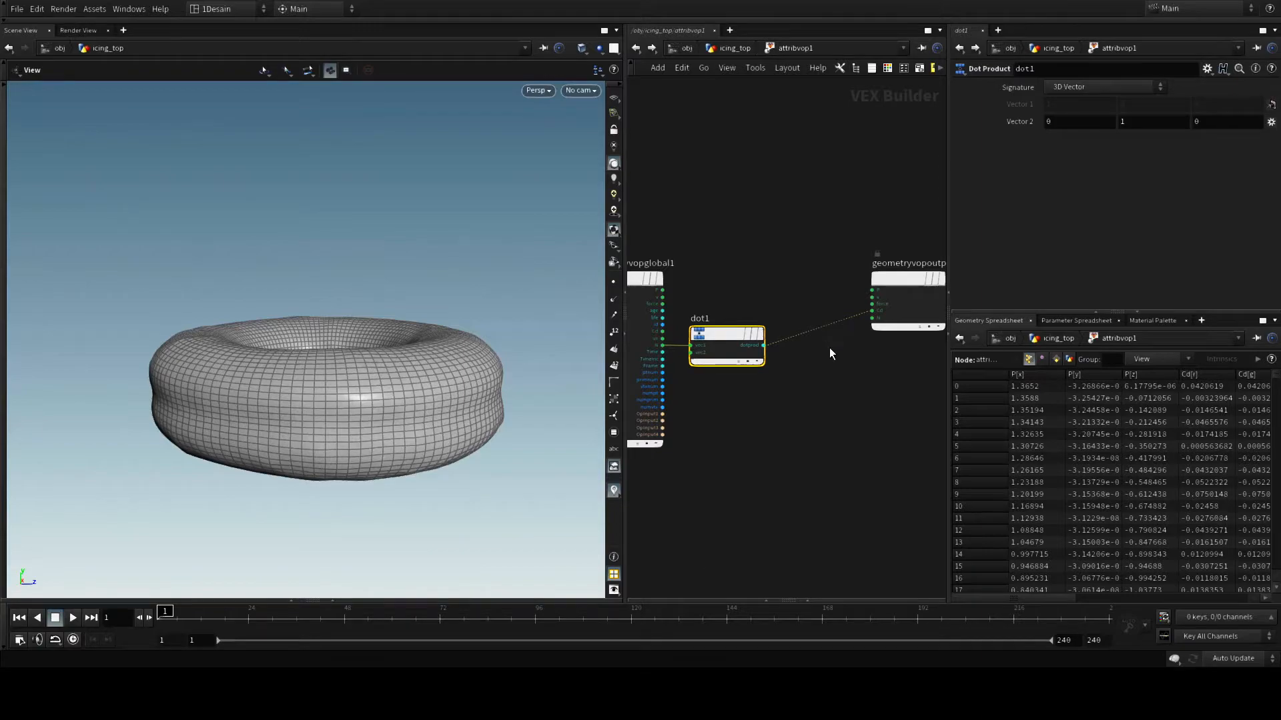
{"action": "mouse_move", "coordinate": [839, 360]}
{"action": "left_mouse_down"}
{"action": "mouse_move", "coordinate": [820, 304]}
{"action": "mouse_move", "coordinate": [811, 320]}
{"action": "left_mouse_up"}
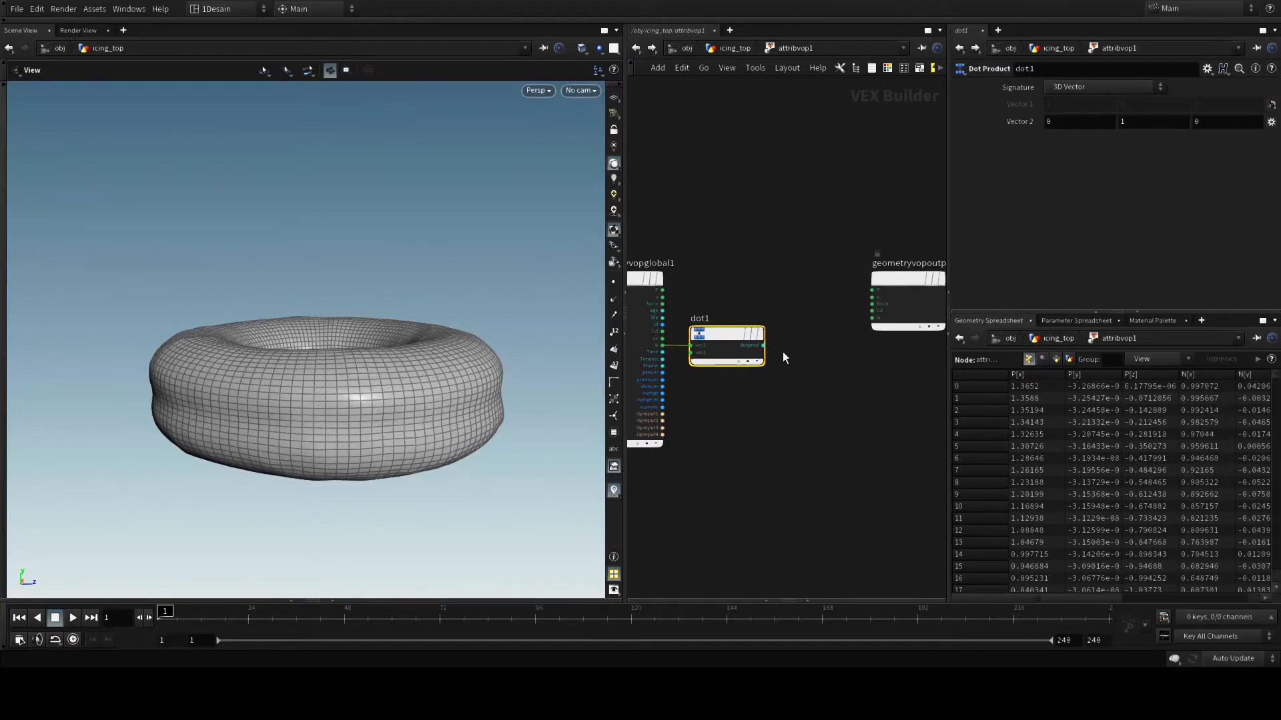
Examine the normal (N) values of the donut's points in the Geometry Spreadsheet.
{"action": "key", "text": "h"}
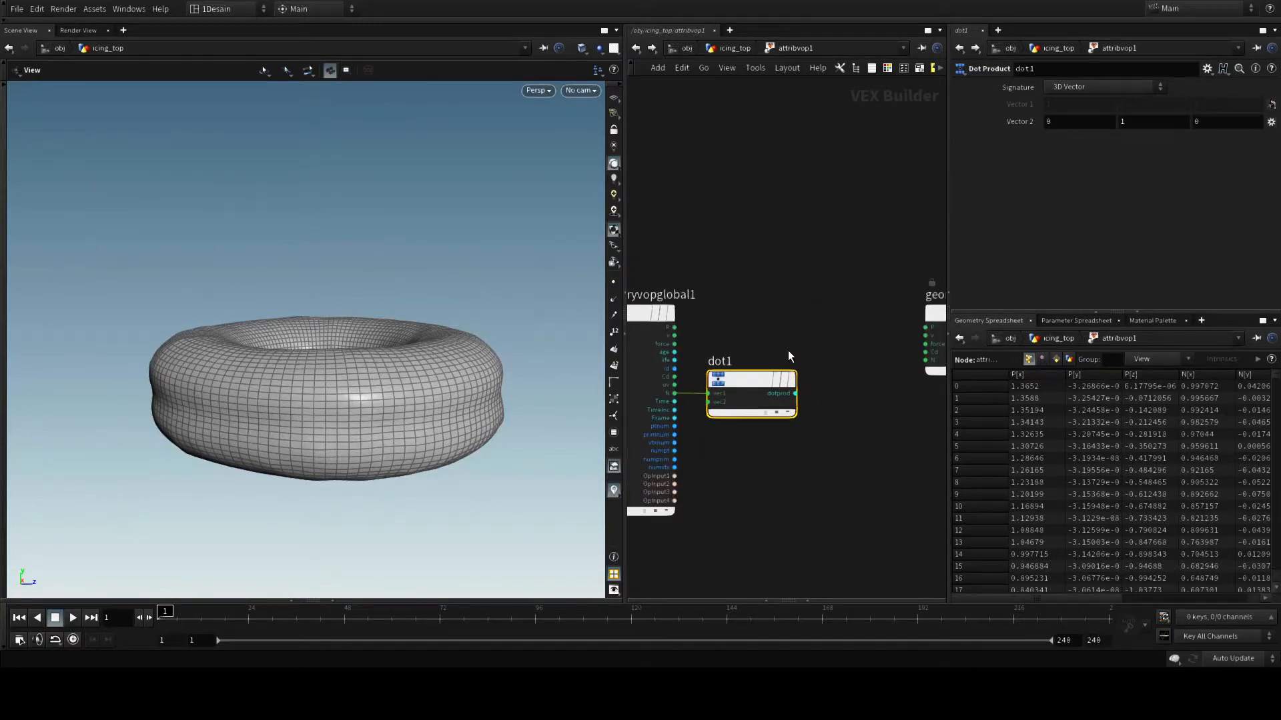
{"action": "scroll", "coordinate": [809, 368], "scroll_direction": "up", "scroll_amount": 5}
{"action": "scroll", "coordinate": [809, 400], "scroll_direction": "down", "scroll_amount": 3}
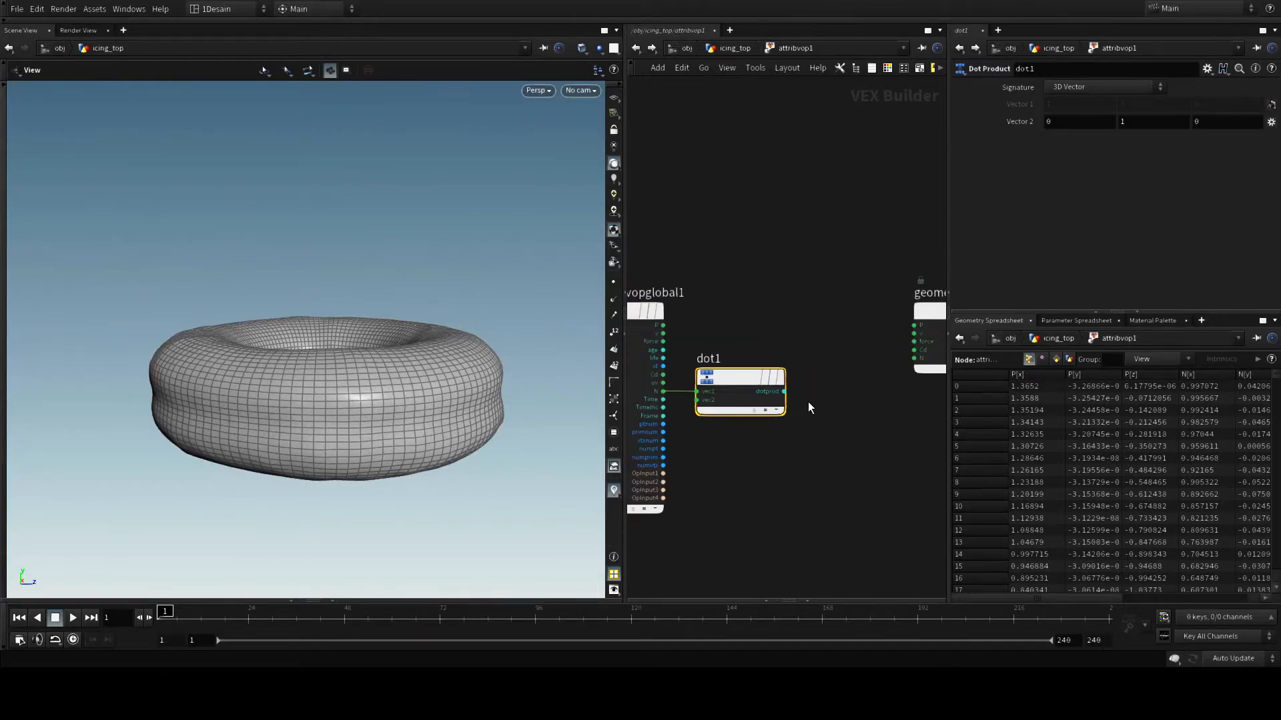
{"action": "left_click_drag", "start_coordinate": [663, 391], "coordinate": [696, 392]}
{"action": "left_click_drag", "start_coordinate": [1052, 599], "coordinate": [1118, 599]}
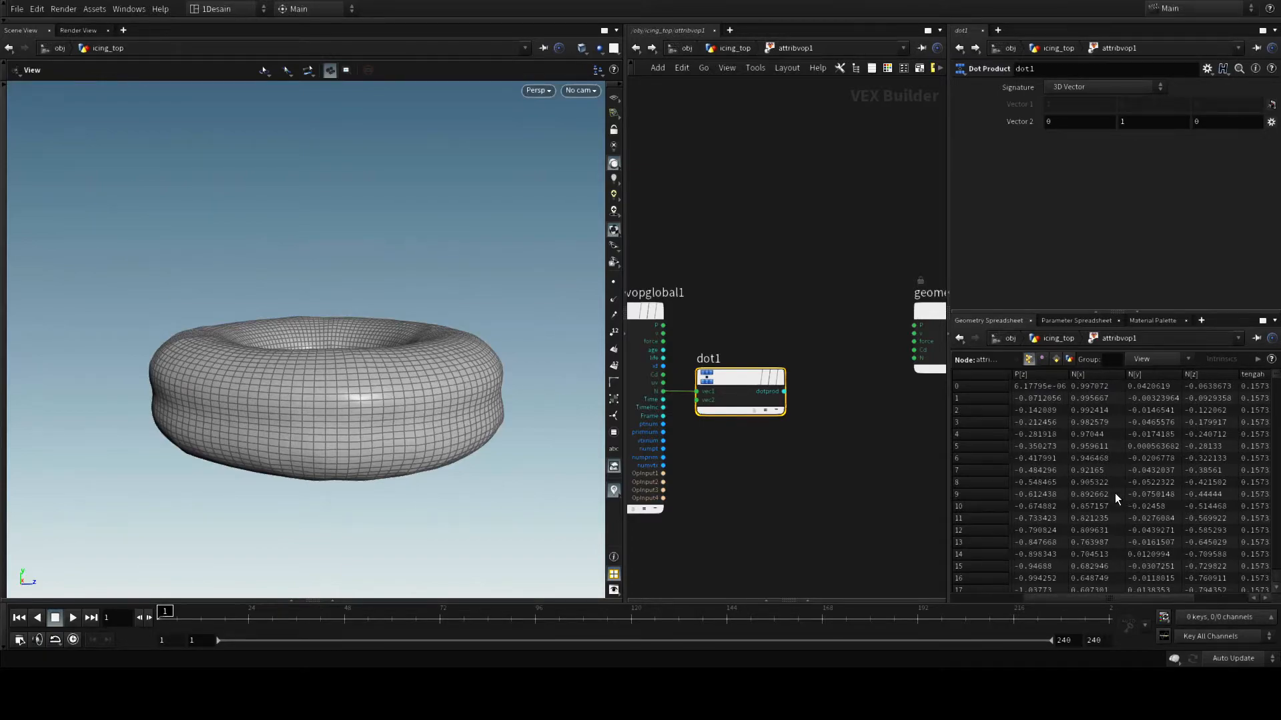
{"action": "scroll", "coordinate": [1120, 501], "scroll_direction": "down", "scroll_amount": 9}
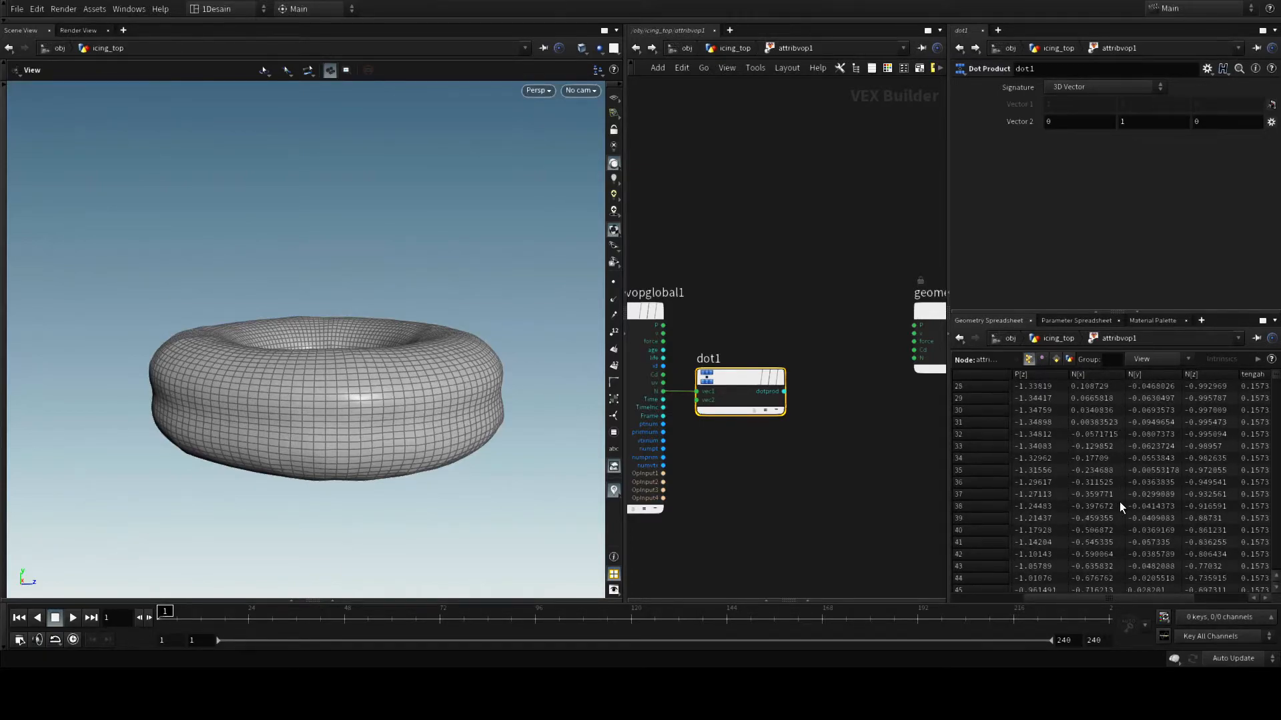
{"action": "scroll", "coordinate": [1119, 502], "scroll_direction": "down", "scroll_amount": 14}
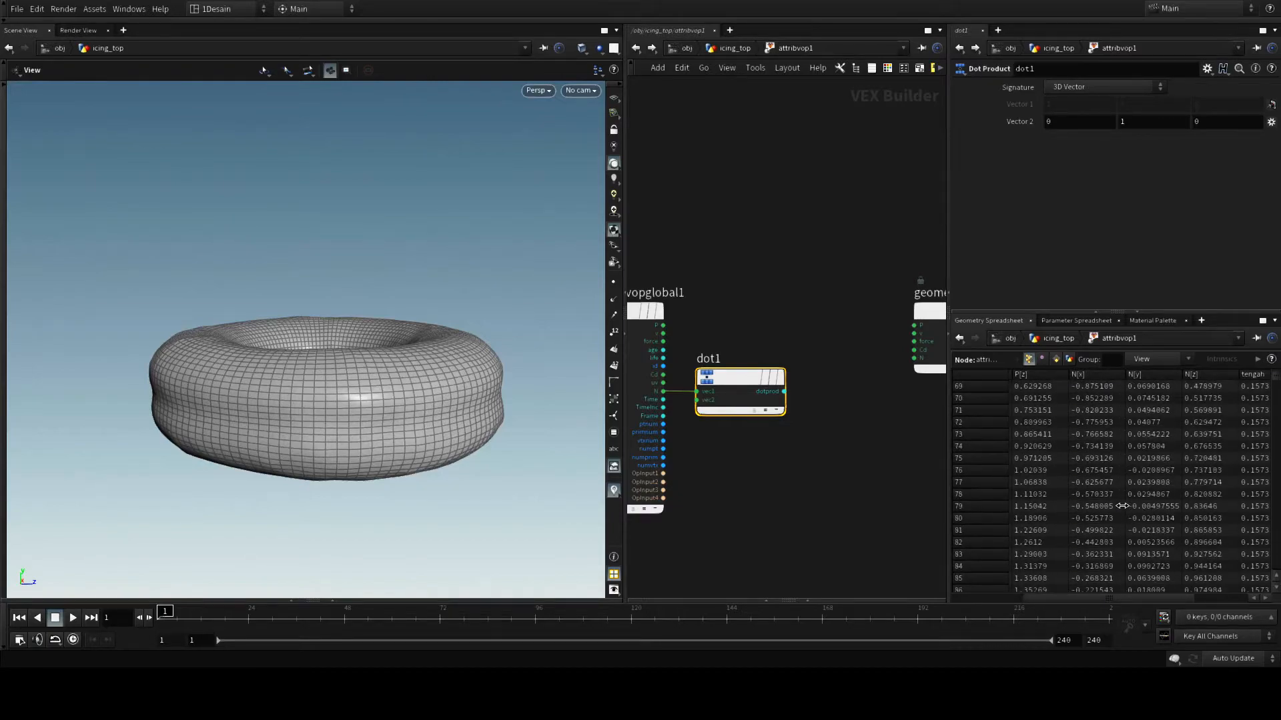
{"action": "scroll", "coordinate": [1122, 506], "scroll_direction": "up", "scroll_amount": 16}
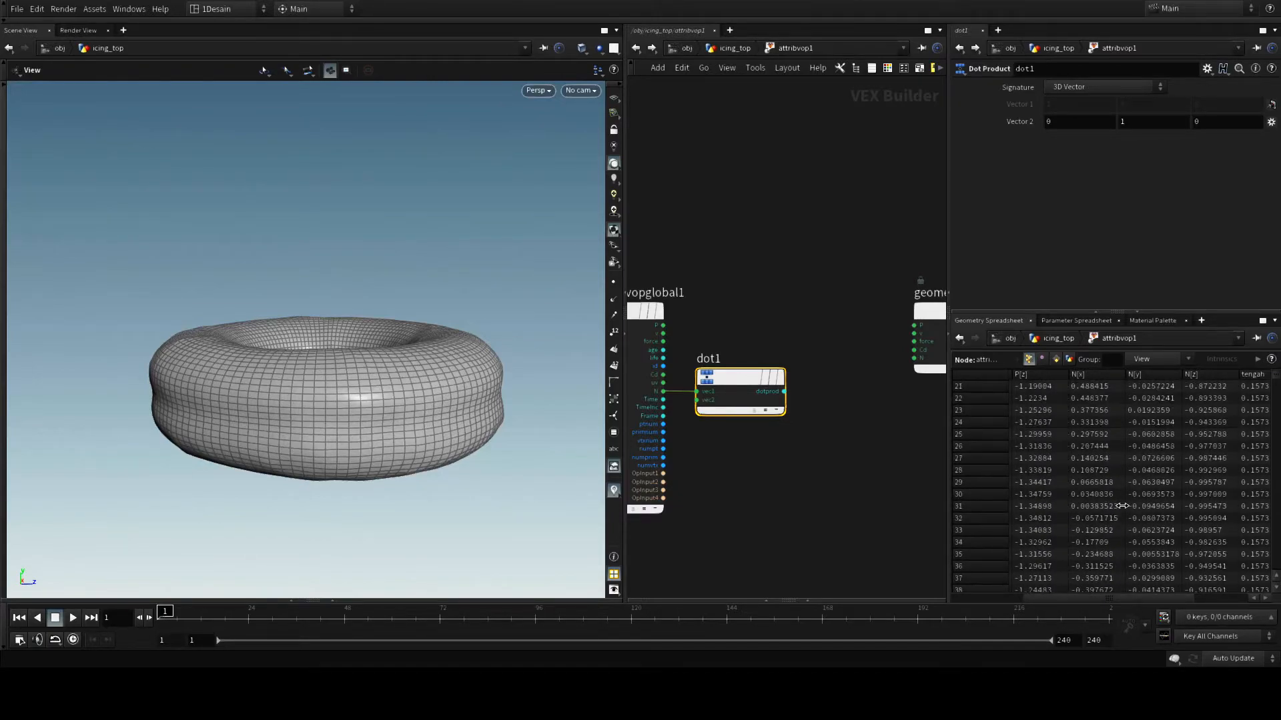
{"action": "scroll", "coordinate": [1123, 507], "scroll_direction": "up", "scroll_amount": 7}
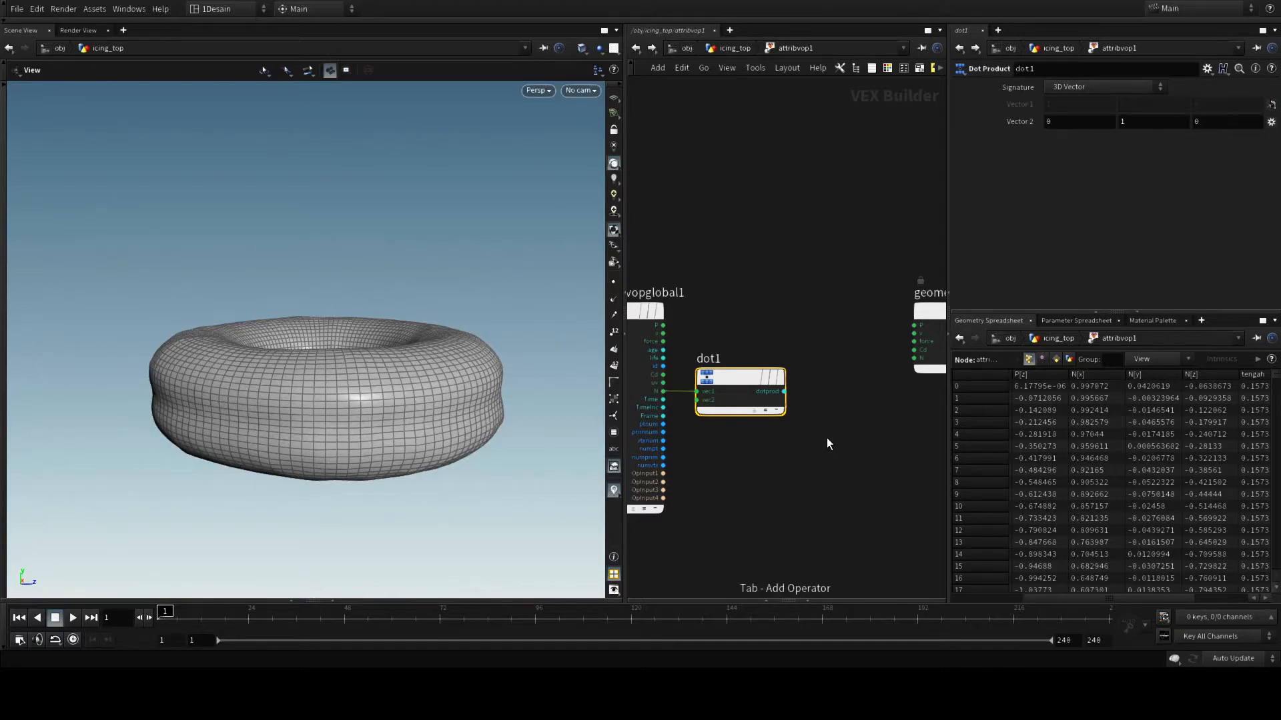
Add a Clamp node beside dot1 and connect dot1's dotprod output to its val input.
{"action": "key", "text": "Tab"}
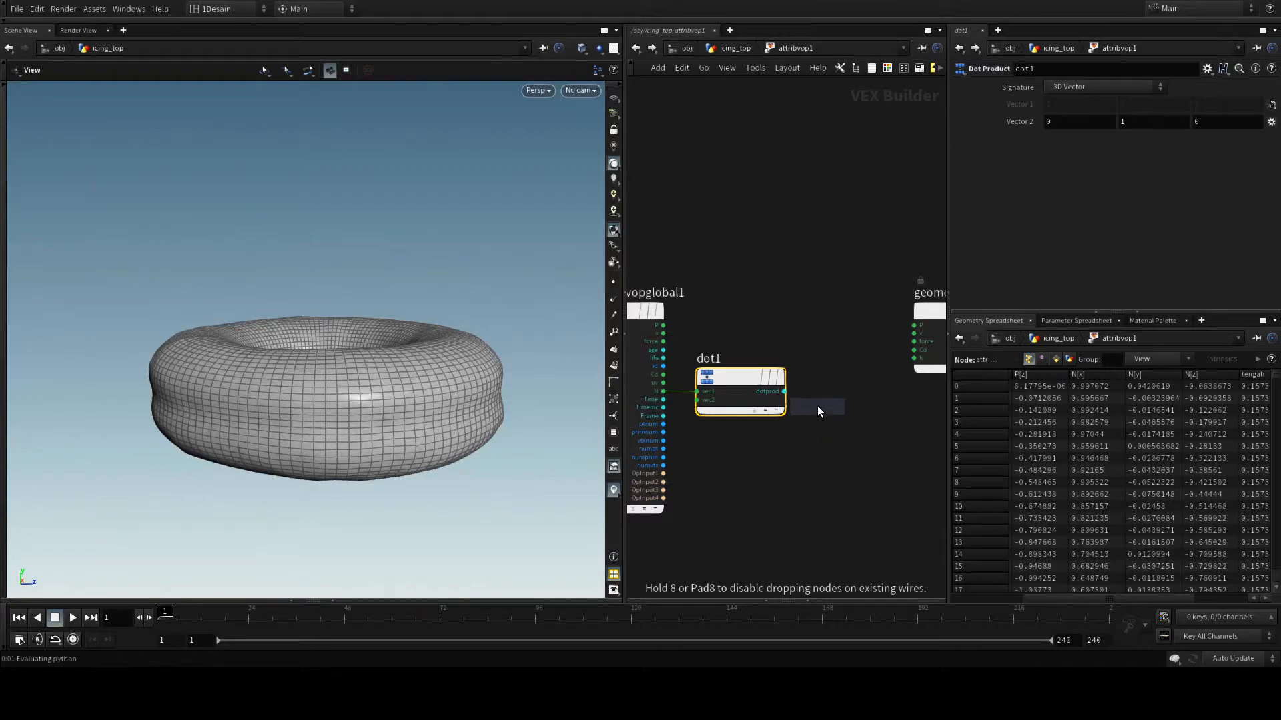
{"action": "left_click", "coordinate": [850, 392]}
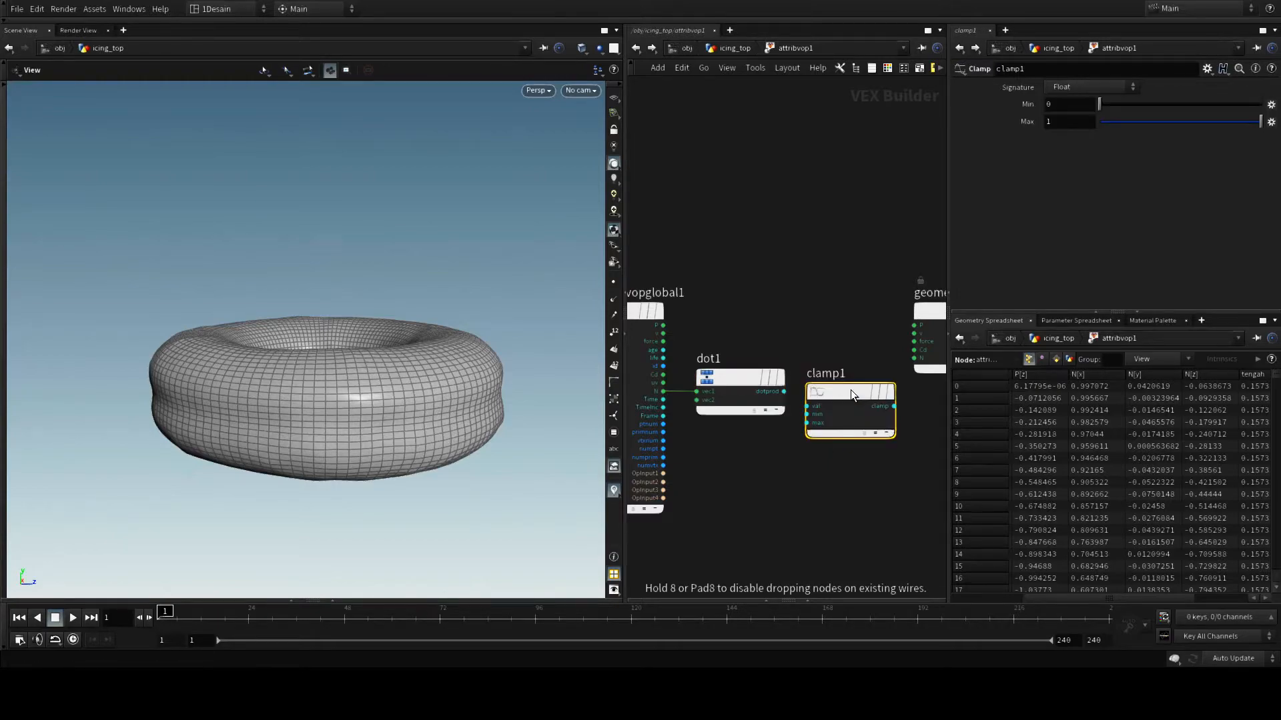
{"action": "left_click_drag", "start_coordinate": [847, 385], "coordinate": [853, 369]}
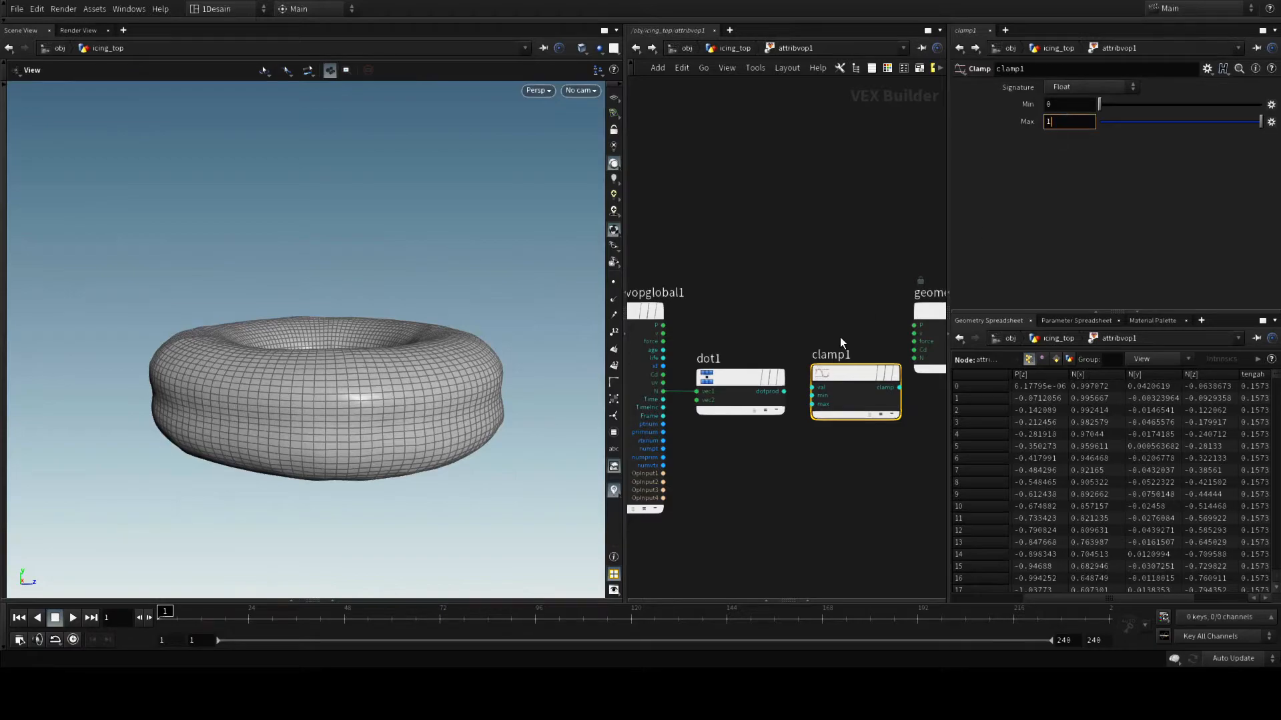
{"action": "left_click_drag", "start_coordinate": [785, 392], "coordinate": [819, 390]}
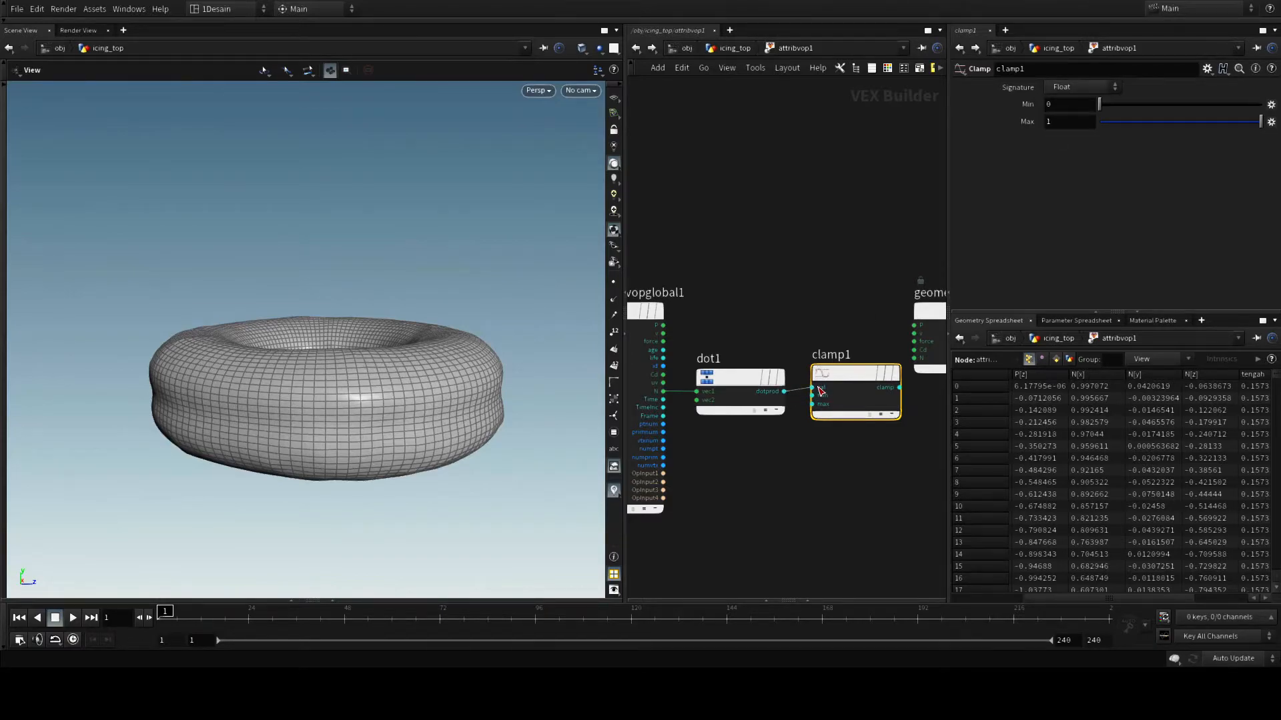
{"action": "left_click", "coordinate": [824, 487]}
{"action": "left_click", "coordinate": [850, 371]}
Move geometryvopoutput1 farther away from clamp1 to make room for more nodes.
{"action": "scroll", "coordinate": [749, 501], "scroll_direction": "down", "scroll_amount": 4}
{"action": "scroll", "coordinate": [840, 470], "scroll_direction": "up", "scroll_amount": 4}
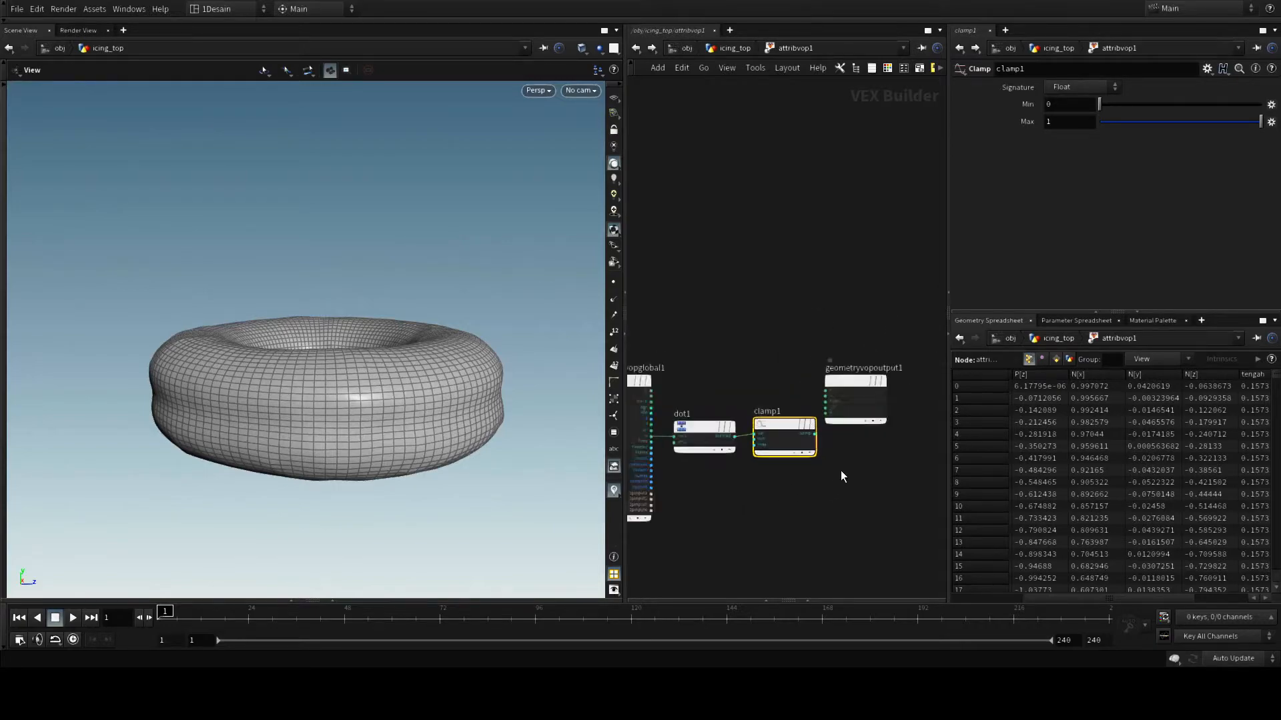
{"action": "left_click_drag", "start_coordinate": [848, 349], "coordinate": [888, 229]}
{"action": "scroll", "coordinate": [738, 366], "scroll_direction": "down", "scroll_amount": 5}
{"action": "left_click_drag", "start_coordinate": [779, 327], "coordinate": [871, 350]}
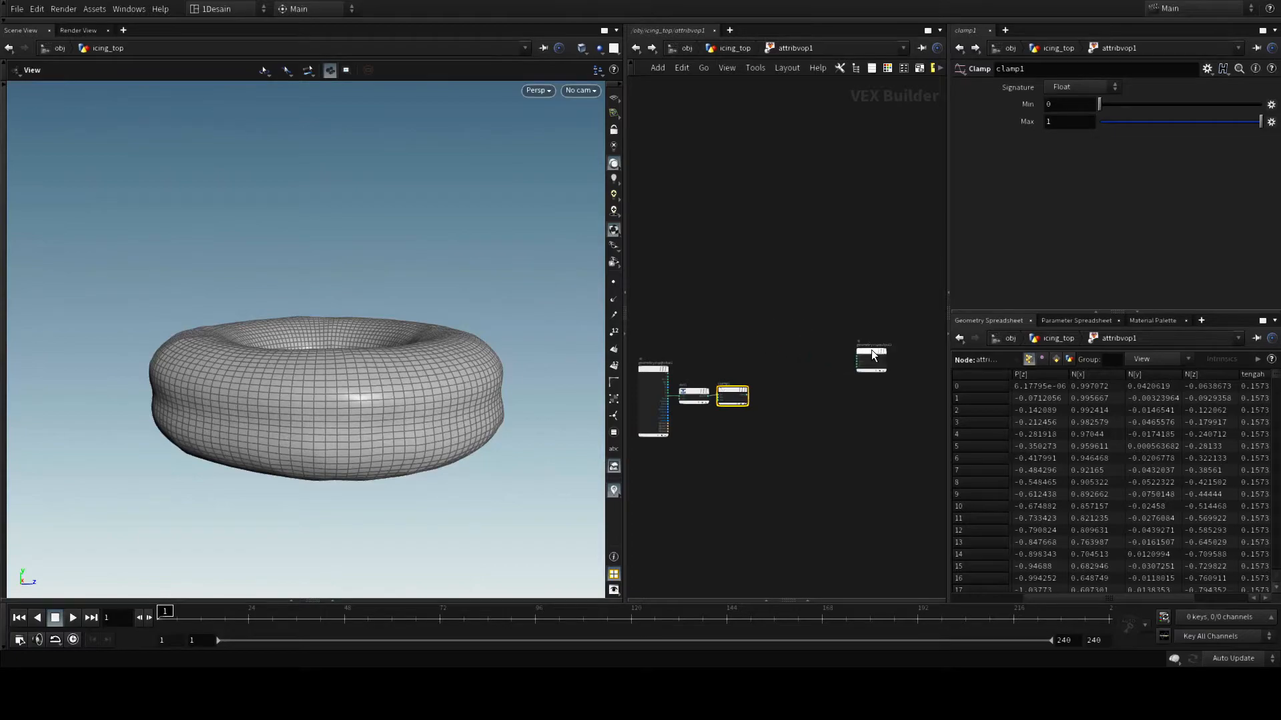
{"action": "left_click_drag", "start_coordinate": [1087, 597], "coordinate": [987, 618]}
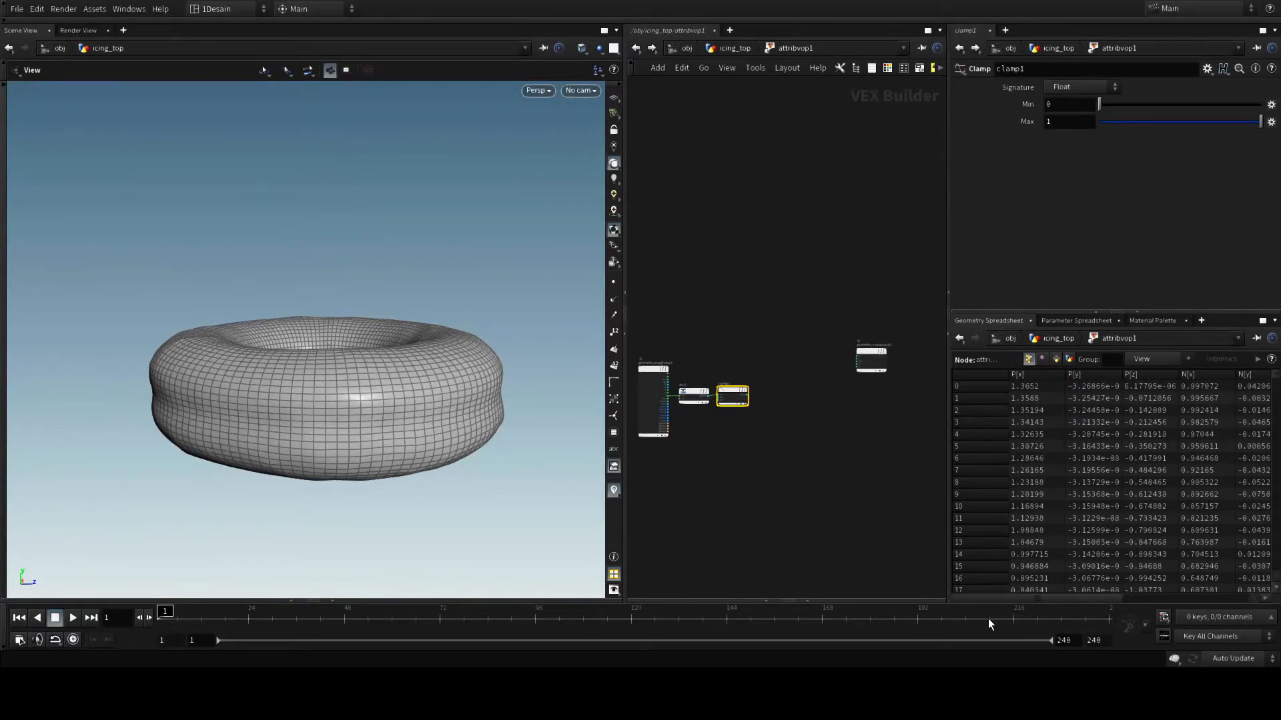
Add a Bind node beside clamp1 and connect the clamp output to its input.
{"action": "scroll", "coordinate": [724, 404], "scroll_direction": "up", "scroll_amount": 2}
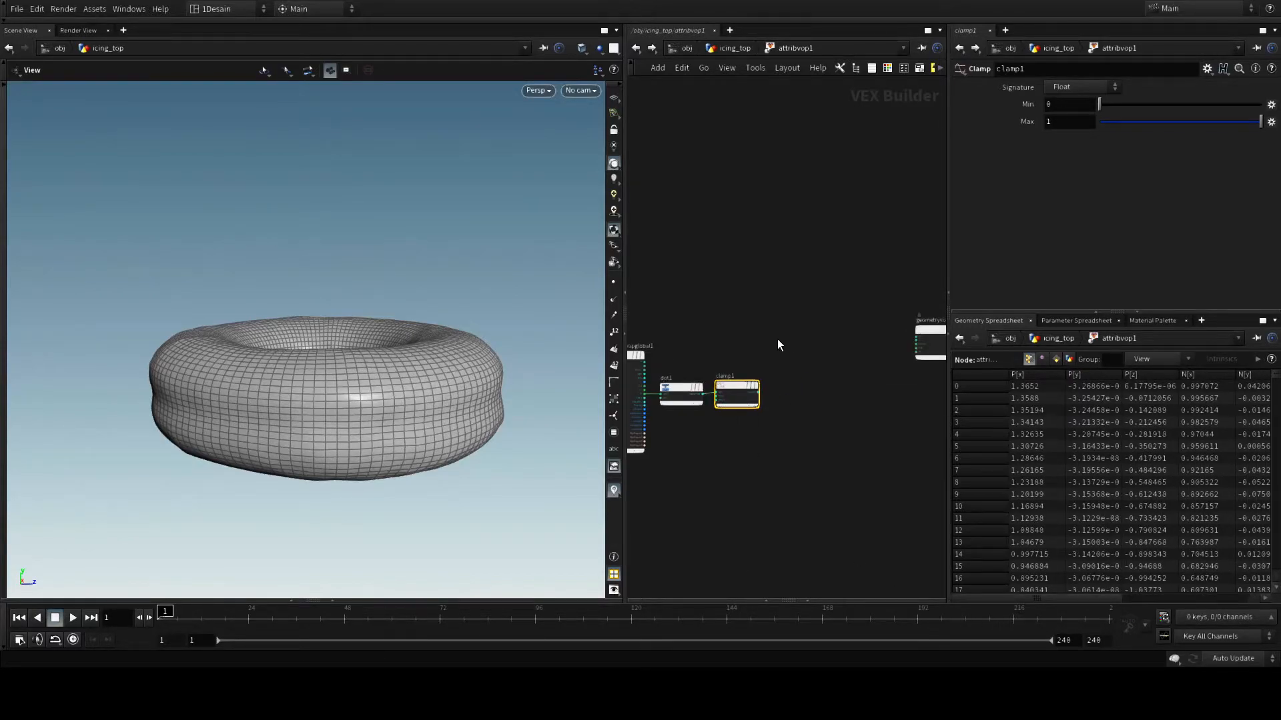
{"action": "scroll", "coordinate": [764, 391], "scroll_direction": "up", "scroll_amount": 3}
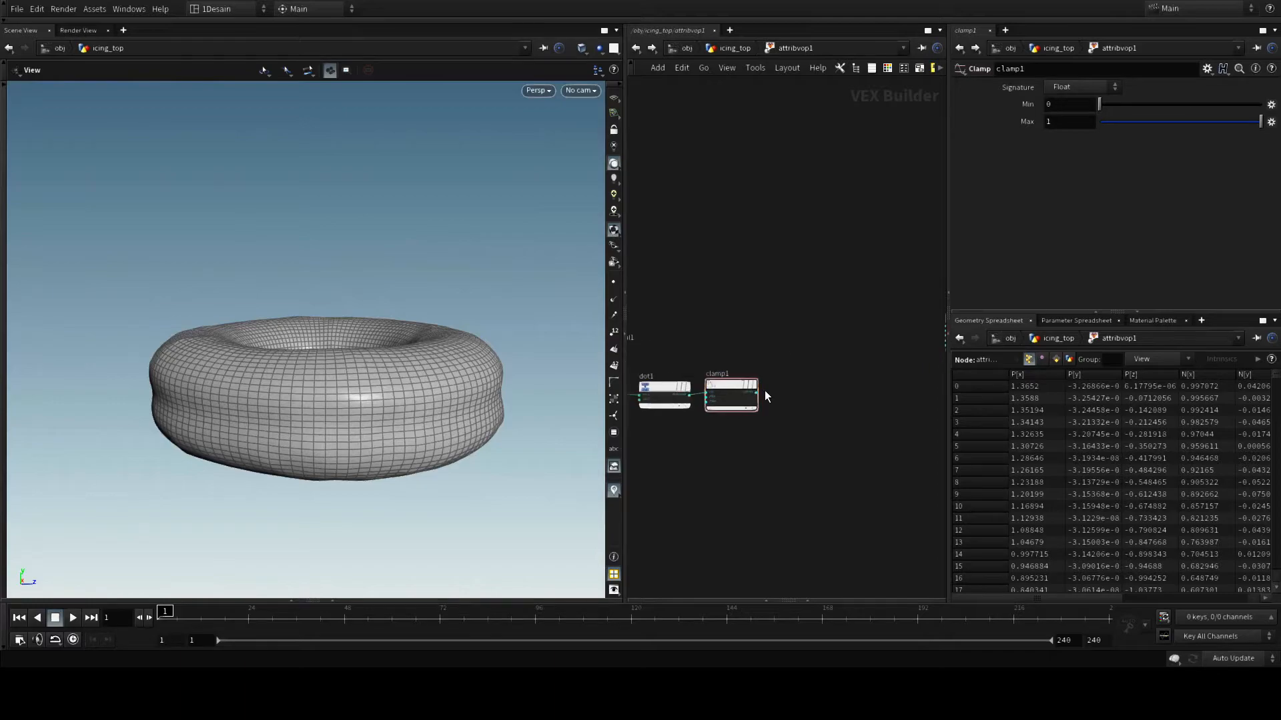
{"action": "scroll", "coordinate": [763, 389], "scroll_direction": "down", "scroll_amount": 1}
{"action": "scroll", "coordinate": [727, 394], "scroll_direction": "up", "scroll_amount": 3}
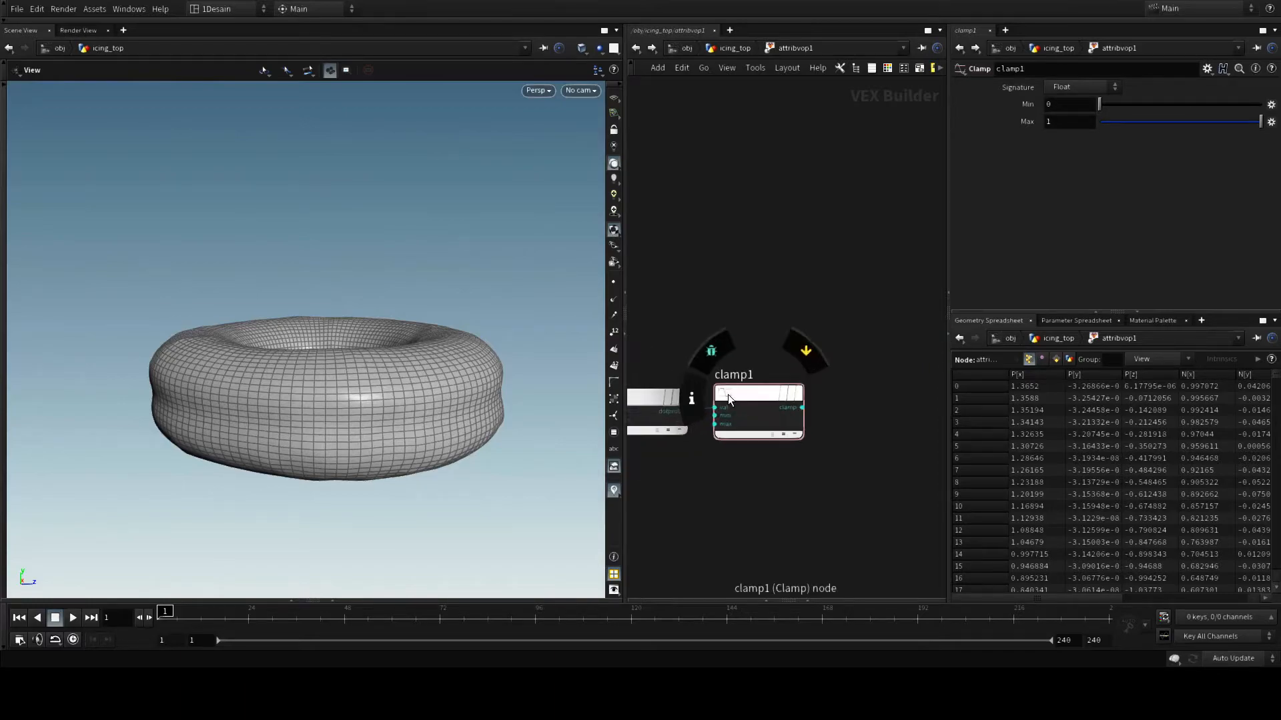
{"action": "scroll", "coordinate": [697, 492], "scroll_direction": "down", "scroll_amount": 4}
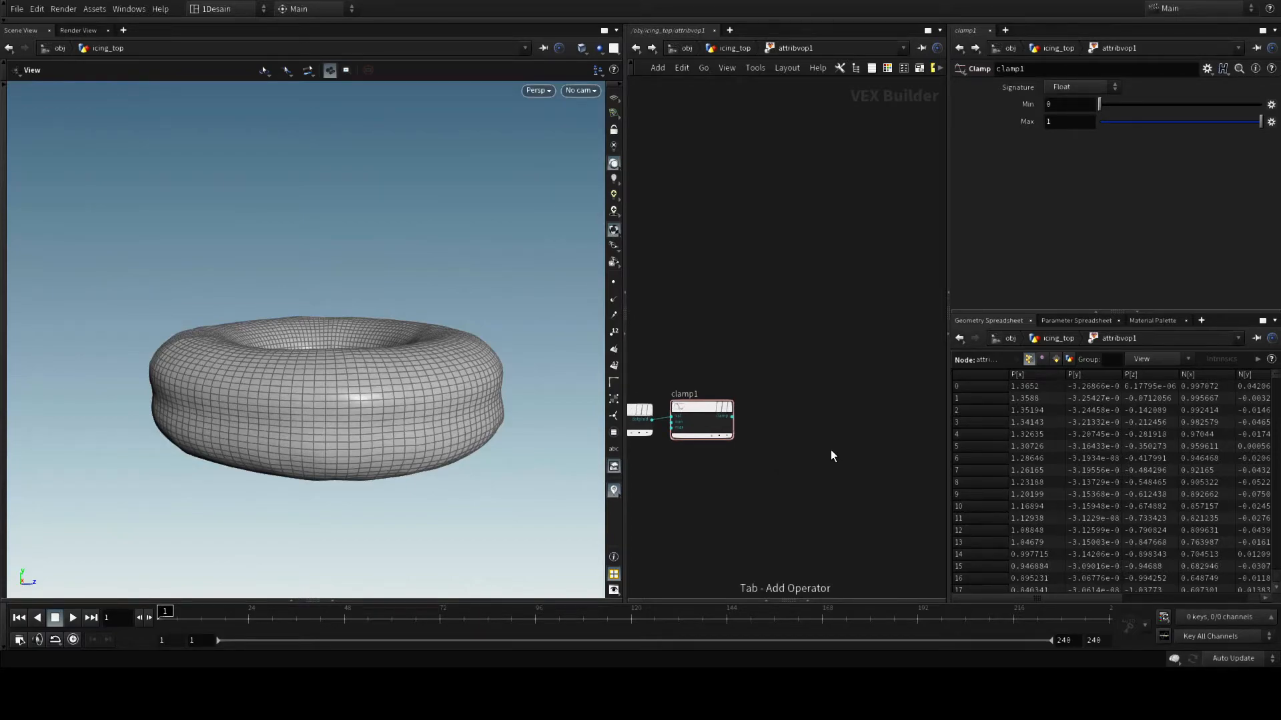
{"action": "key", "text": "Return"}
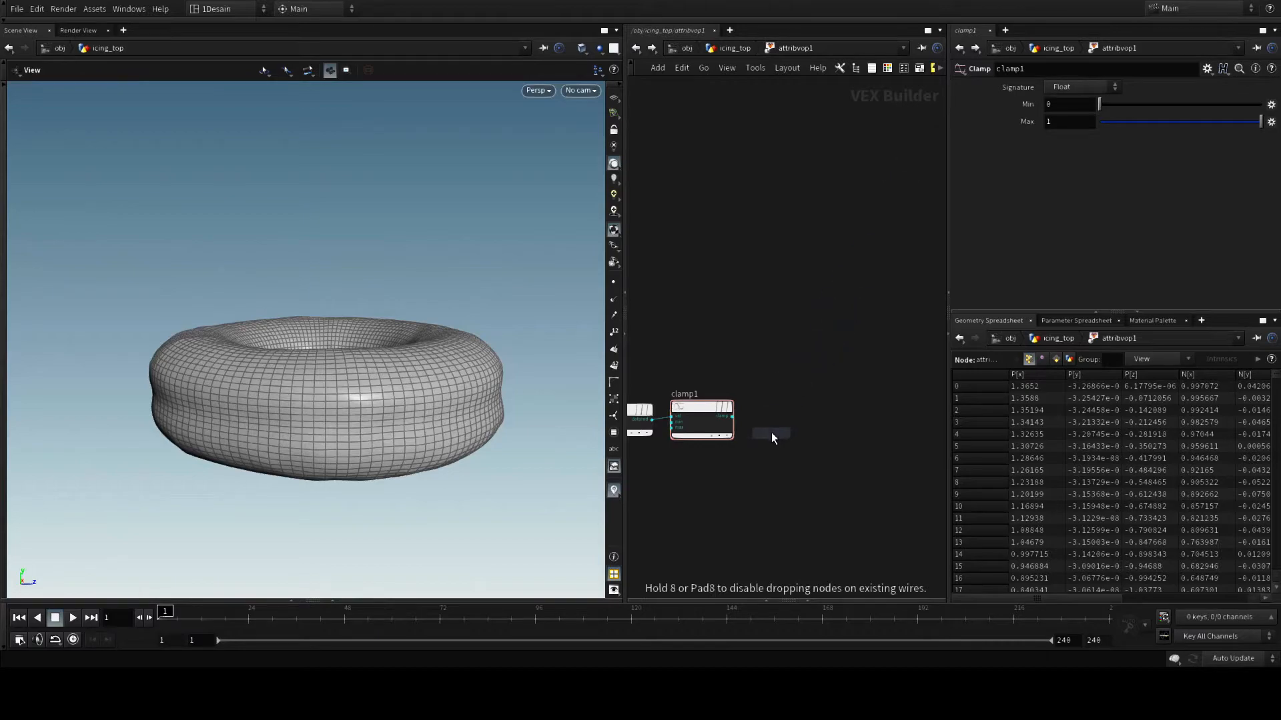
{"action": "left_click", "coordinate": [795, 402]}
{"action": "scroll", "coordinate": [779, 432], "scroll_direction": "up", "scroll_amount": 3}
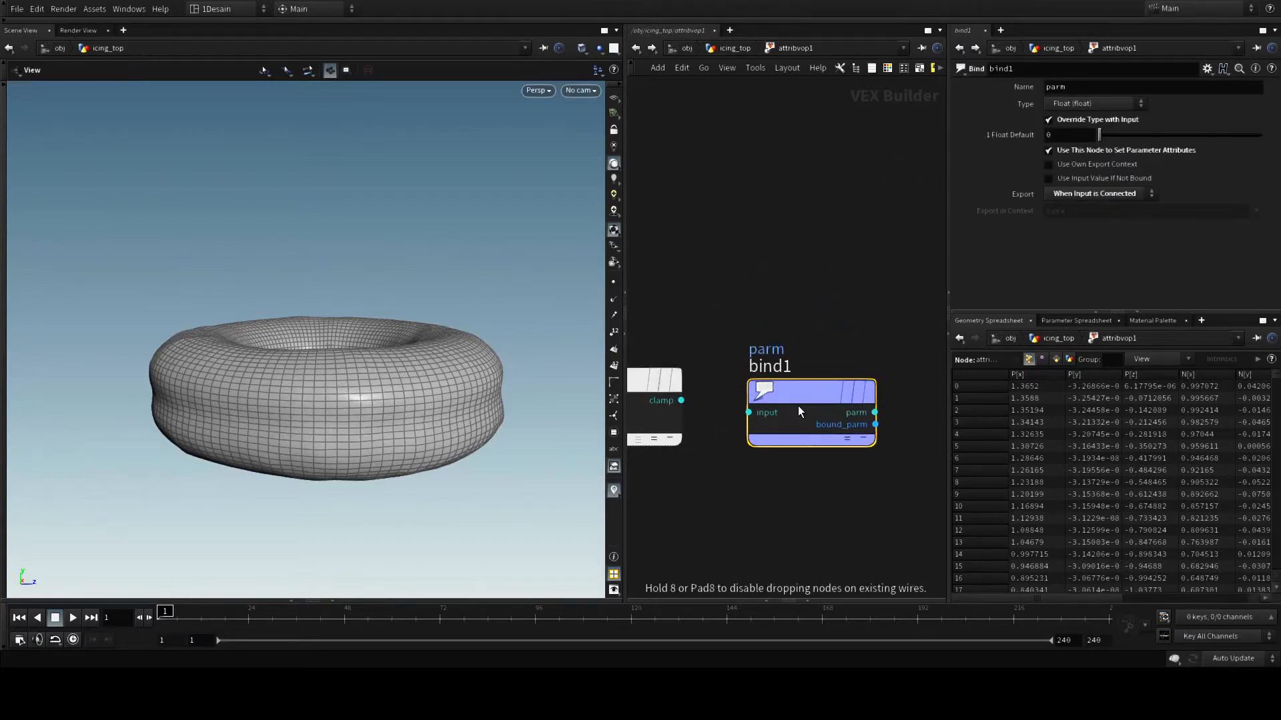
{"action": "left_click_drag", "start_coordinate": [798, 406], "coordinate": [779, 378]}
{"action": "mouse_move", "coordinate": [767, 378]}
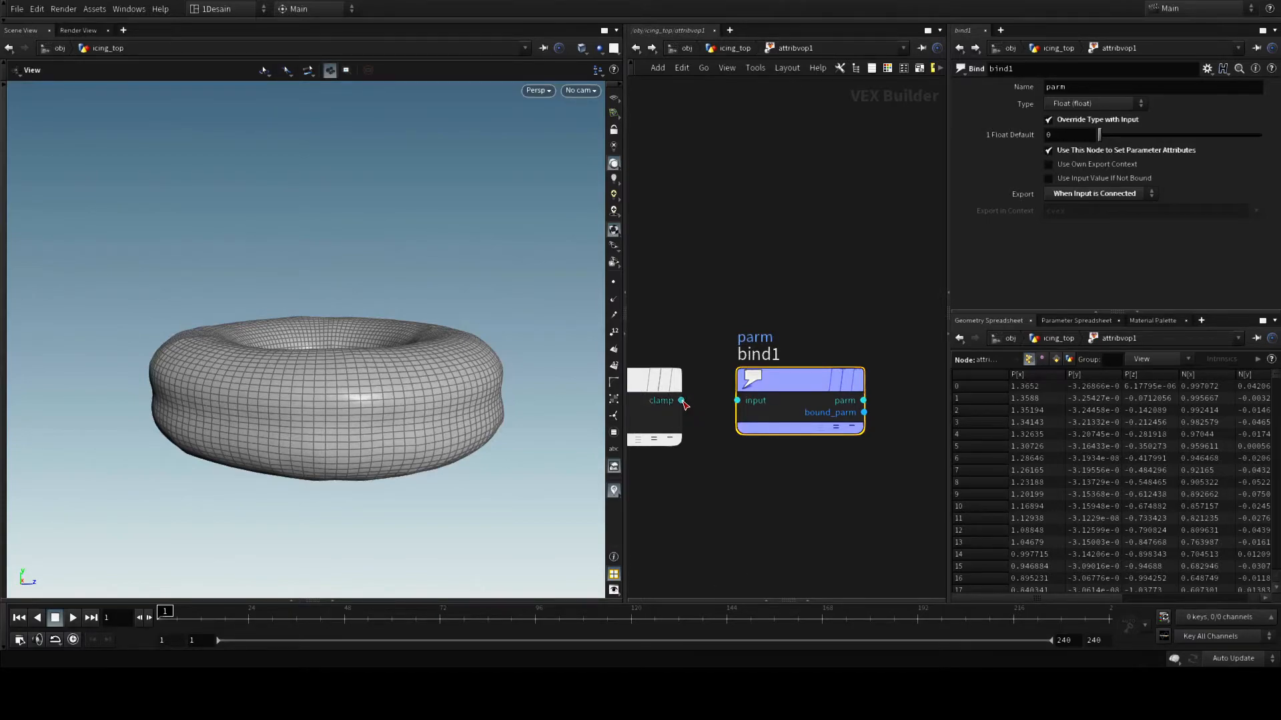
{"action": "left_click_drag", "start_coordinate": [683, 403], "coordinate": [747, 401]}
Set the Name parameter of bind1 to icing.
{"action": "left_click_drag", "start_coordinate": [1040, 93], "coordinate": [1030, 100]}
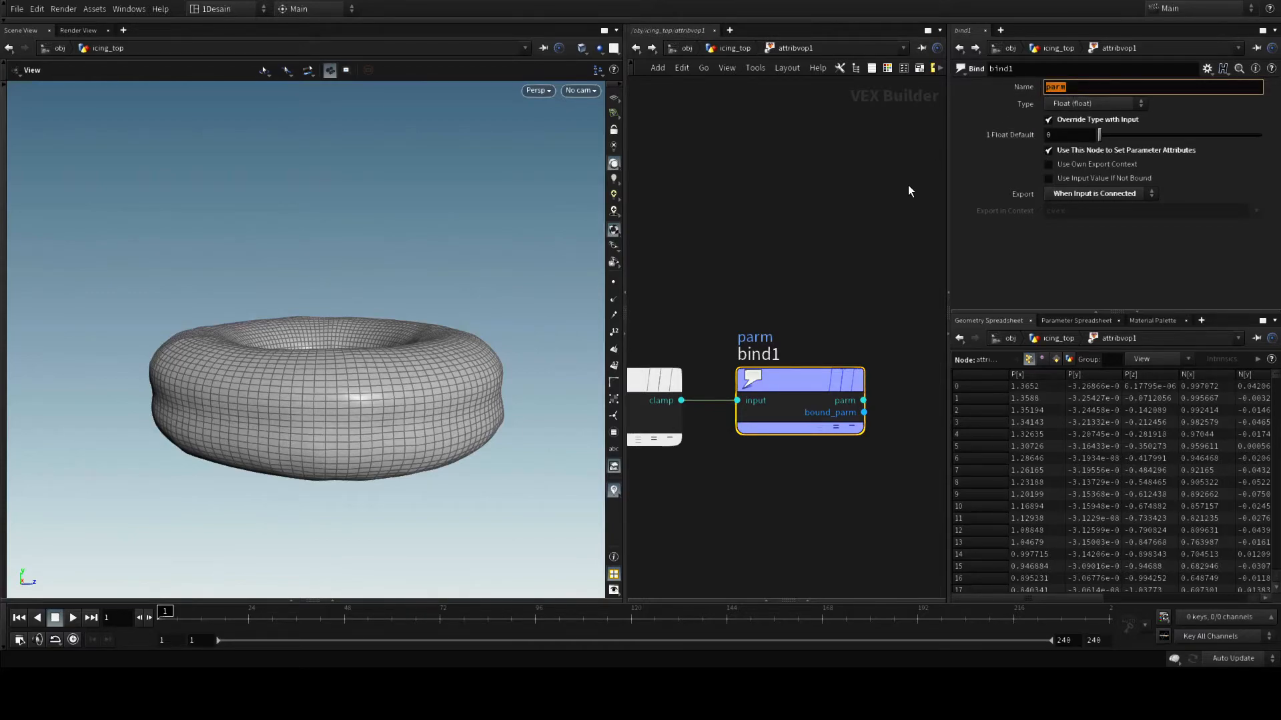
{"action": "type", "text": "icing"}
{"action": "key", "text": "Return"}
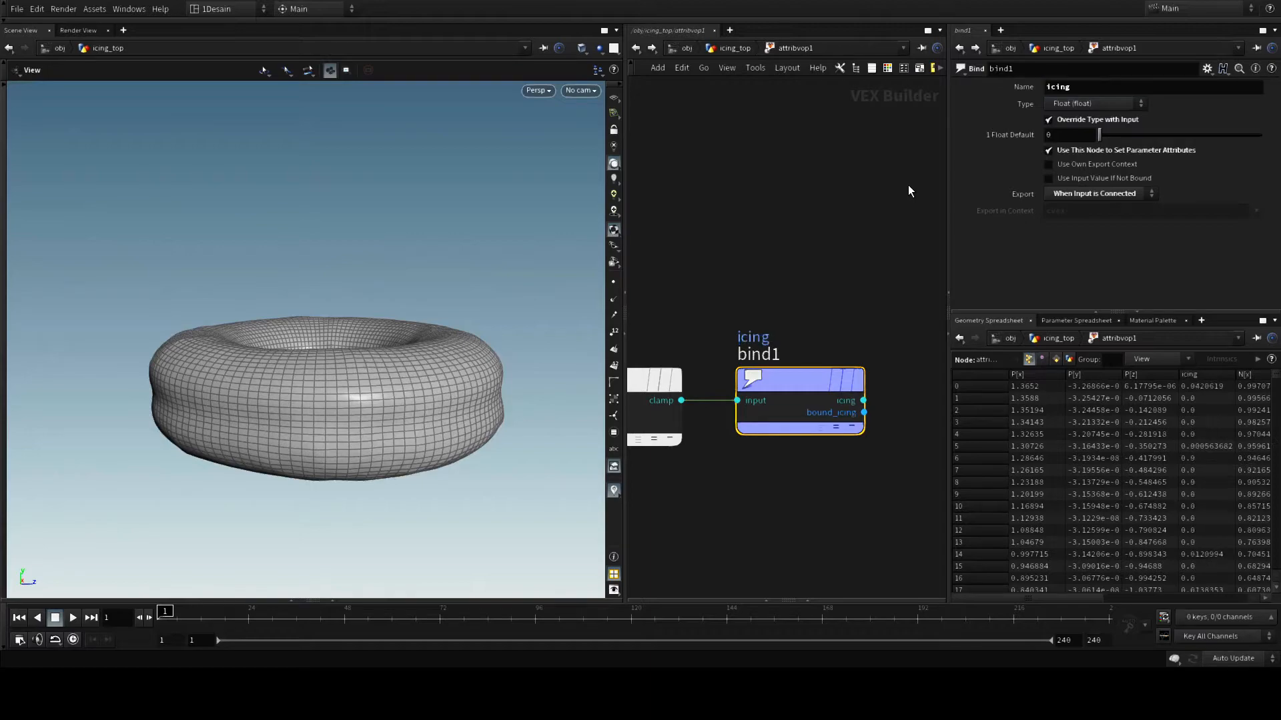
Leave the Attribute VOP's inner network and return to the icing_top geometry network around attribvop1.
{"action": "scroll", "coordinate": [789, 281], "scroll_direction": "down", "scroll_amount": 6}
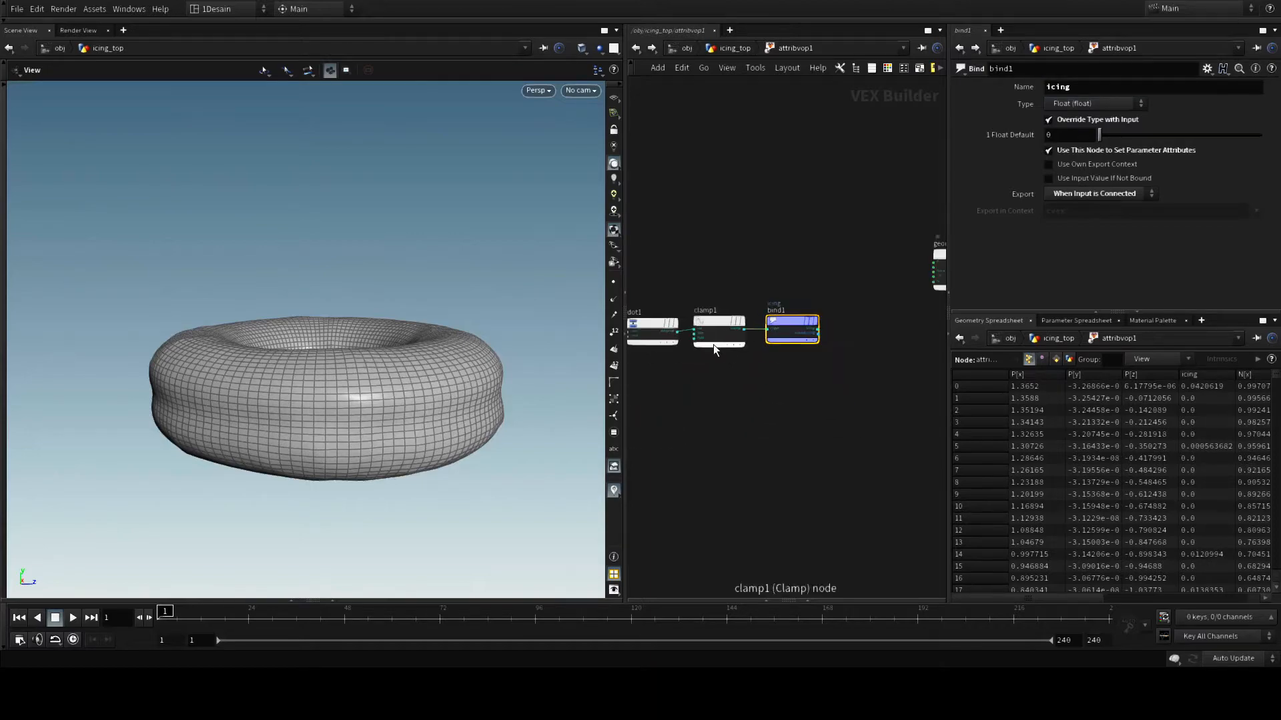
{"action": "scroll", "coordinate": [753, 397], "scroll_direction": "up", "scroll_amount": 2}
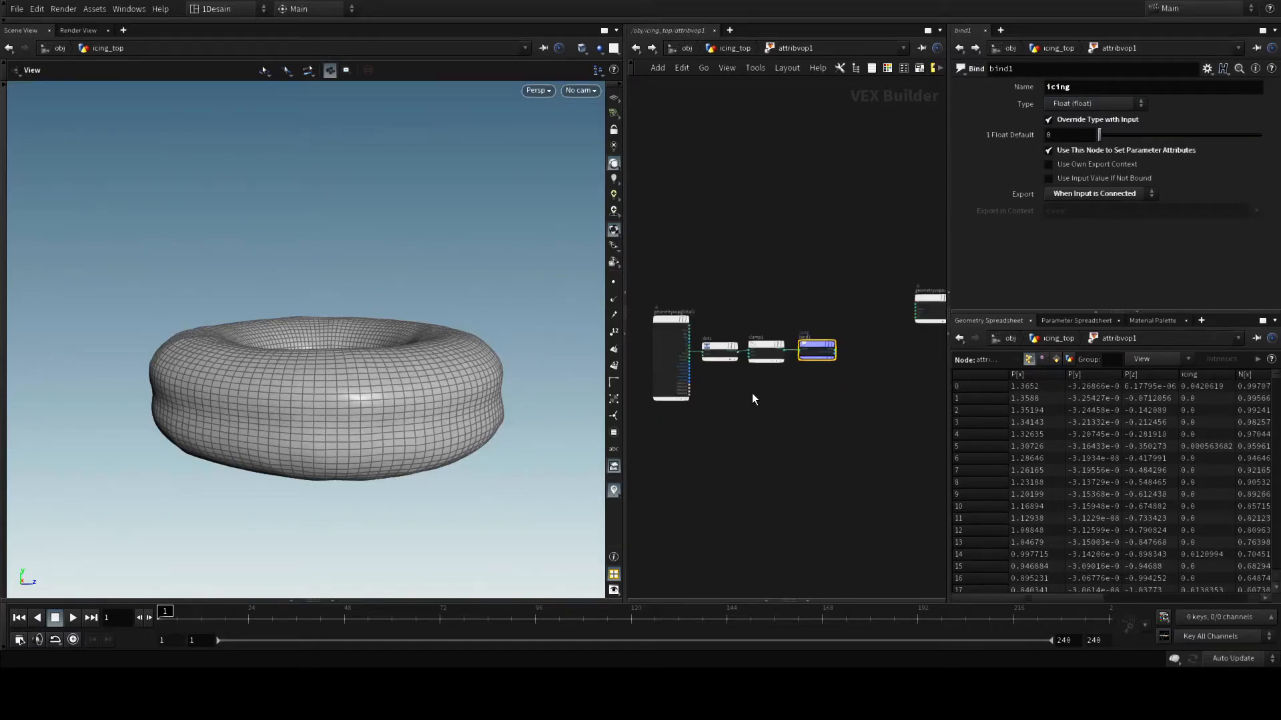
{"action": "left_click", "coordinate": [733, 48]}
{"action": "scroll", "coordinate": [762, 327], "scroll_direction": "up", "scroll_amount": 2}
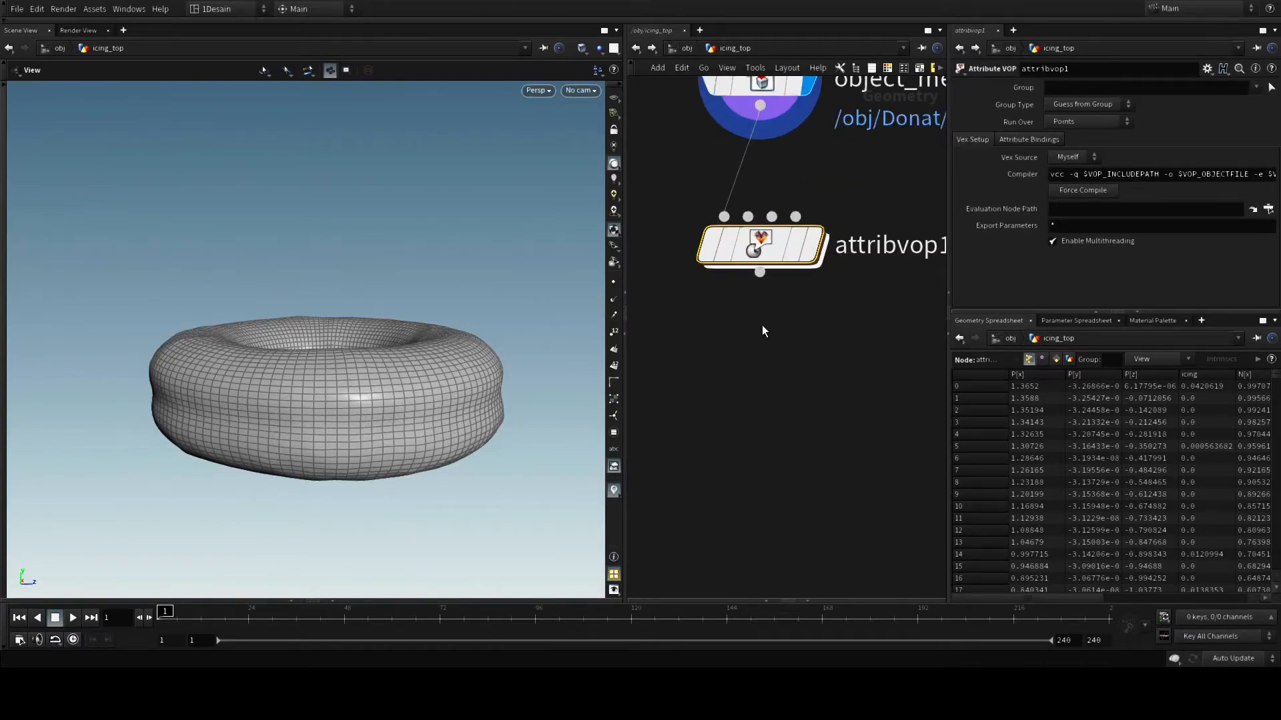
{"action": "scroll", "coordinate": [767, 323], "scroll_direction": "down", "scroll_amount": 3}
{"action": "scroll", "coordinate": [775, 343], "scroll_direction": "up", "scroll_amount": 3}
{"action": "middle_click_drag", "start_coordinate": [776, 335], "coordinate": [779, 336]}
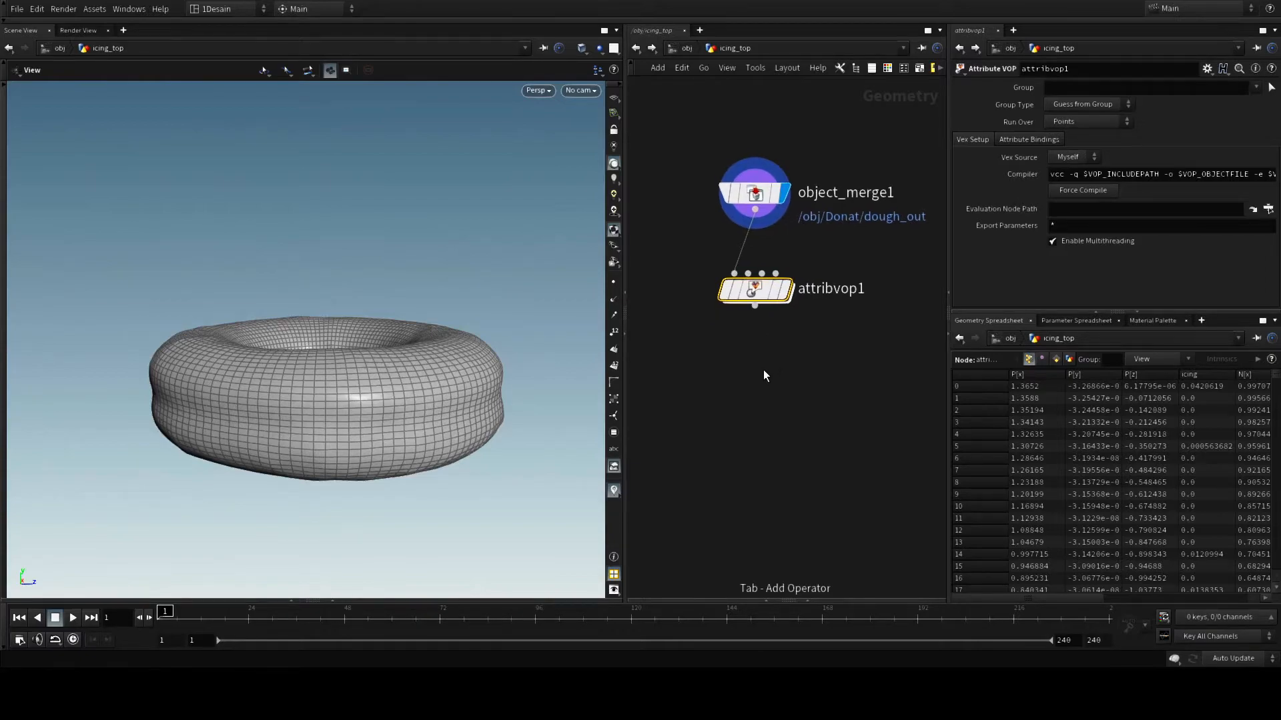
Add a Scatter node below attribvop1, connect attribvop1's output to its input, and display the scatter result.
{"action": "key", "text": "Return"}
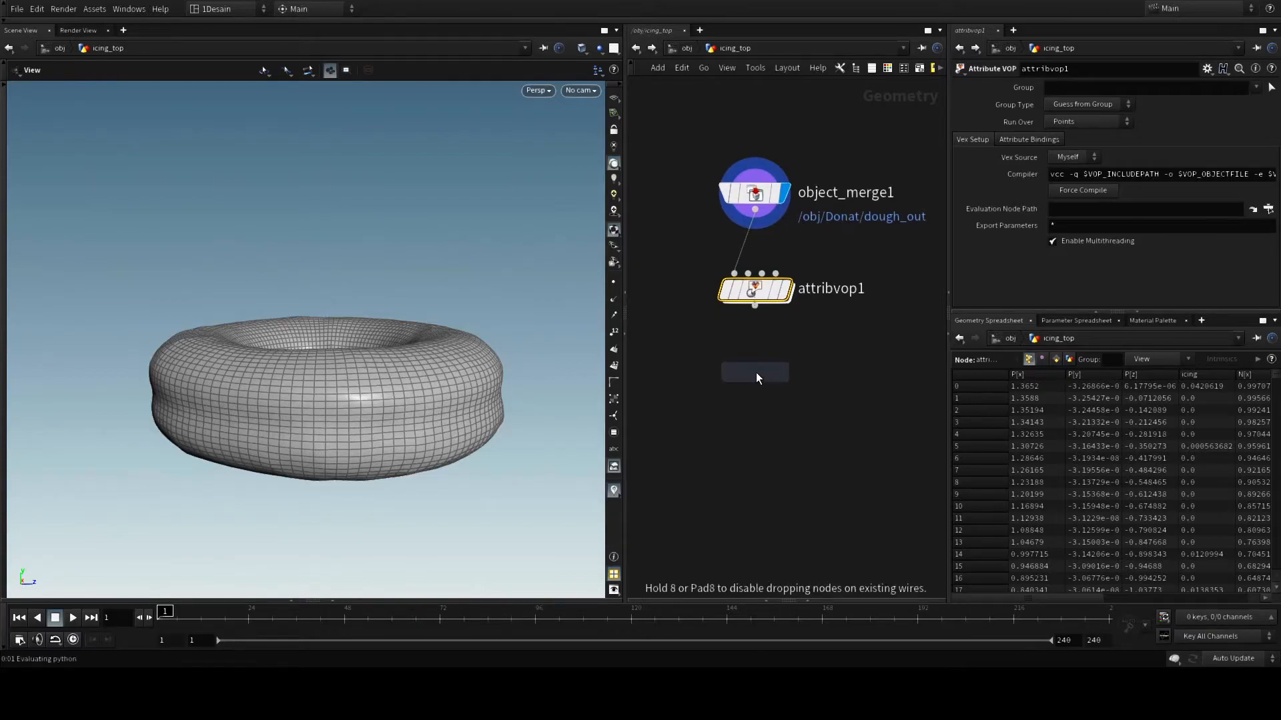
{"action": "left_click", "coordinate": [758, 391]}
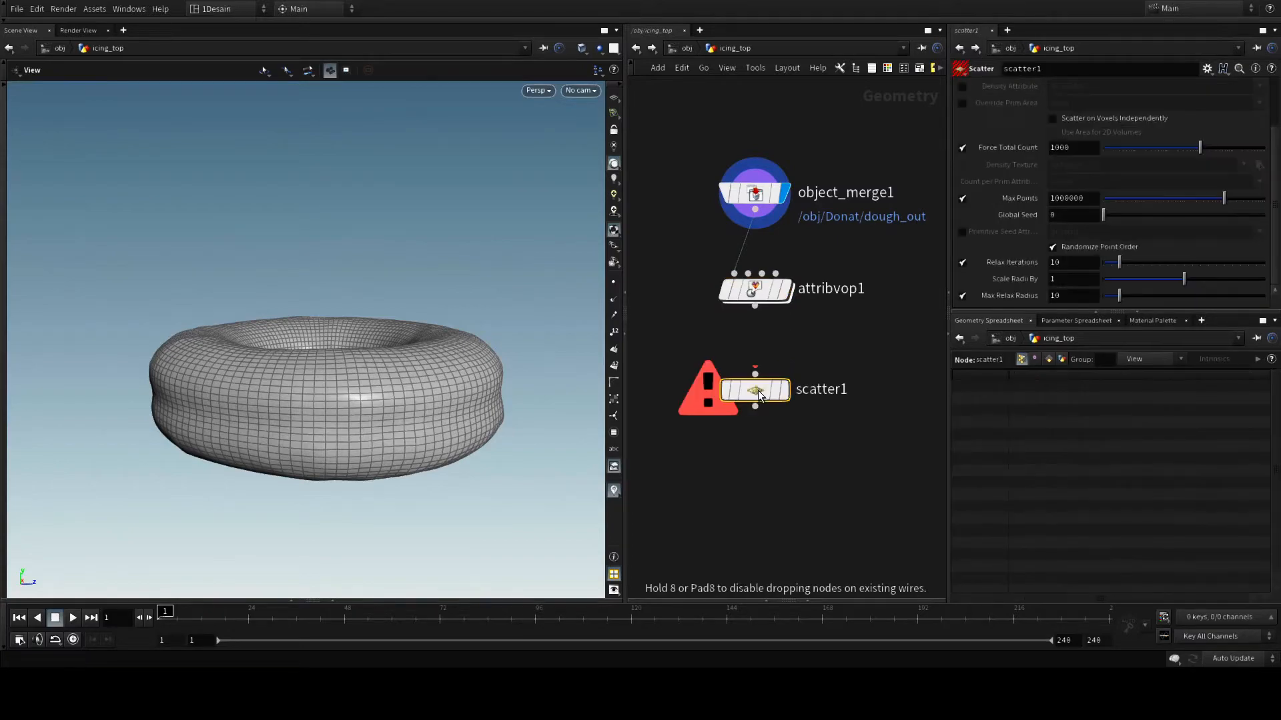
{"action": "left_click_drag", "start_coordinate": [754, 307], "coordinate": [787, 381]}
{"action": "left_click", "coordinate": [787, 381]}
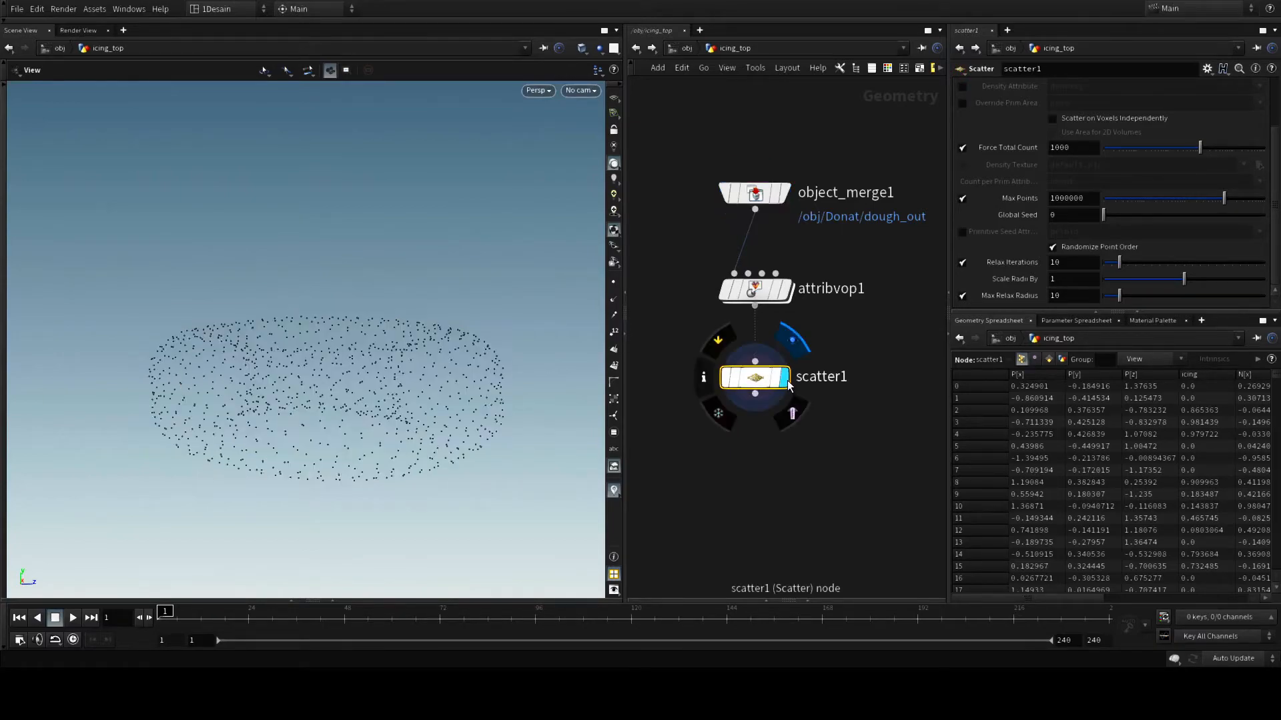
Examine the scattered points from several angles and compare the point attributes of attribvop1 and scatter1.
{"action": "left_click_drag", "start_coordinate": [357, 400], "coordinate": [380, 423]}
{"action": "mouse_move", "coordinate": [781, 208]}
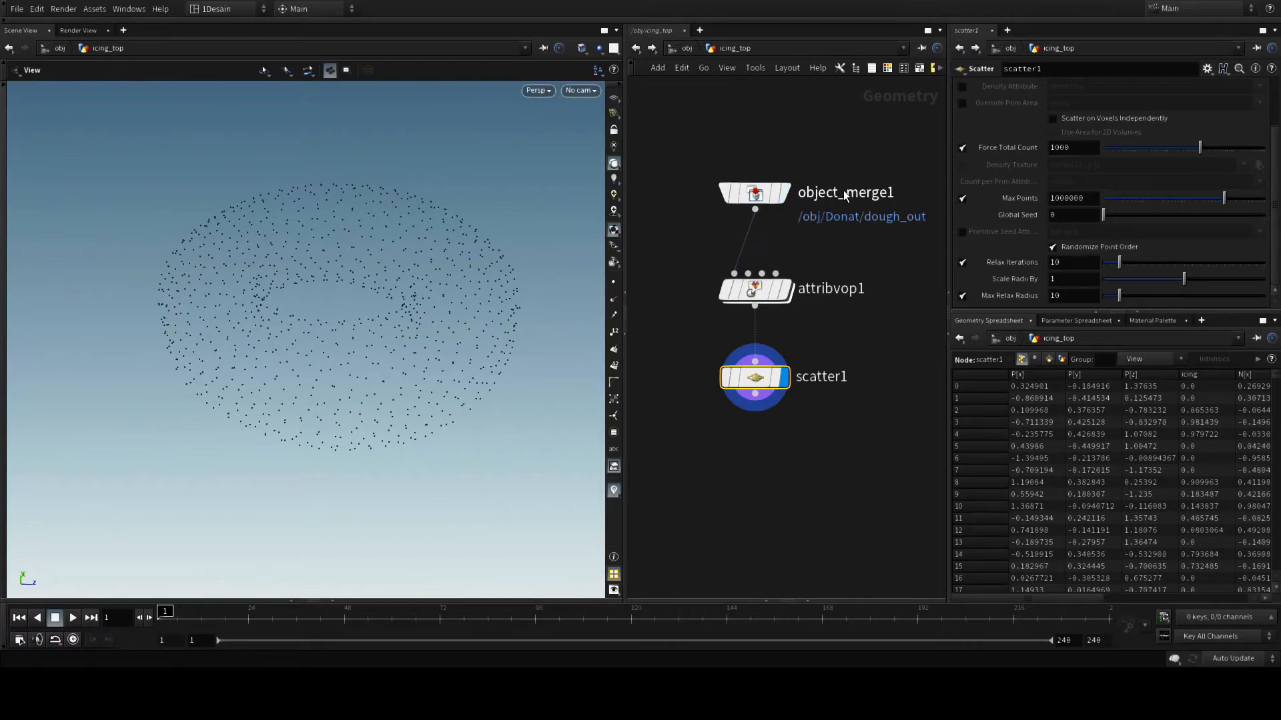
{"action": "left_click_drag", "start_coordinate": [440, 334], "coordinate": [393, 414]}
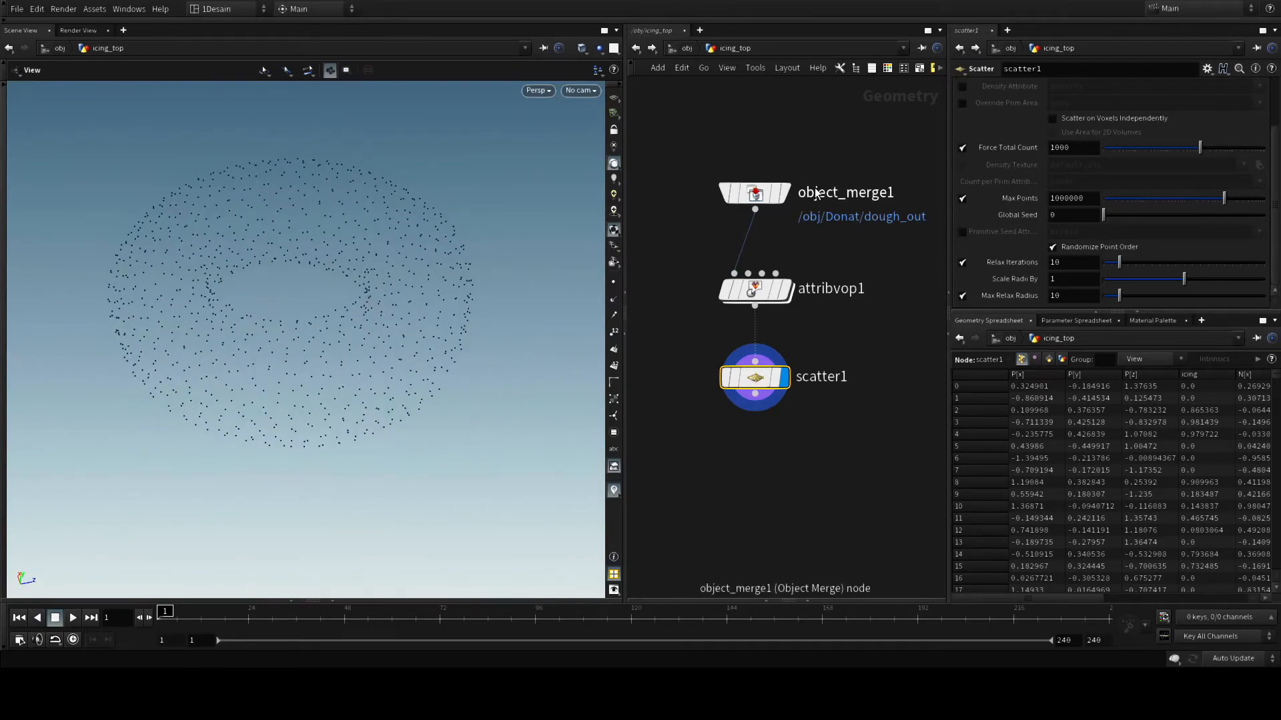
{"action": "left_click_drag", "start_coordinate": [329, 161], "coordinate": [435, 312]}
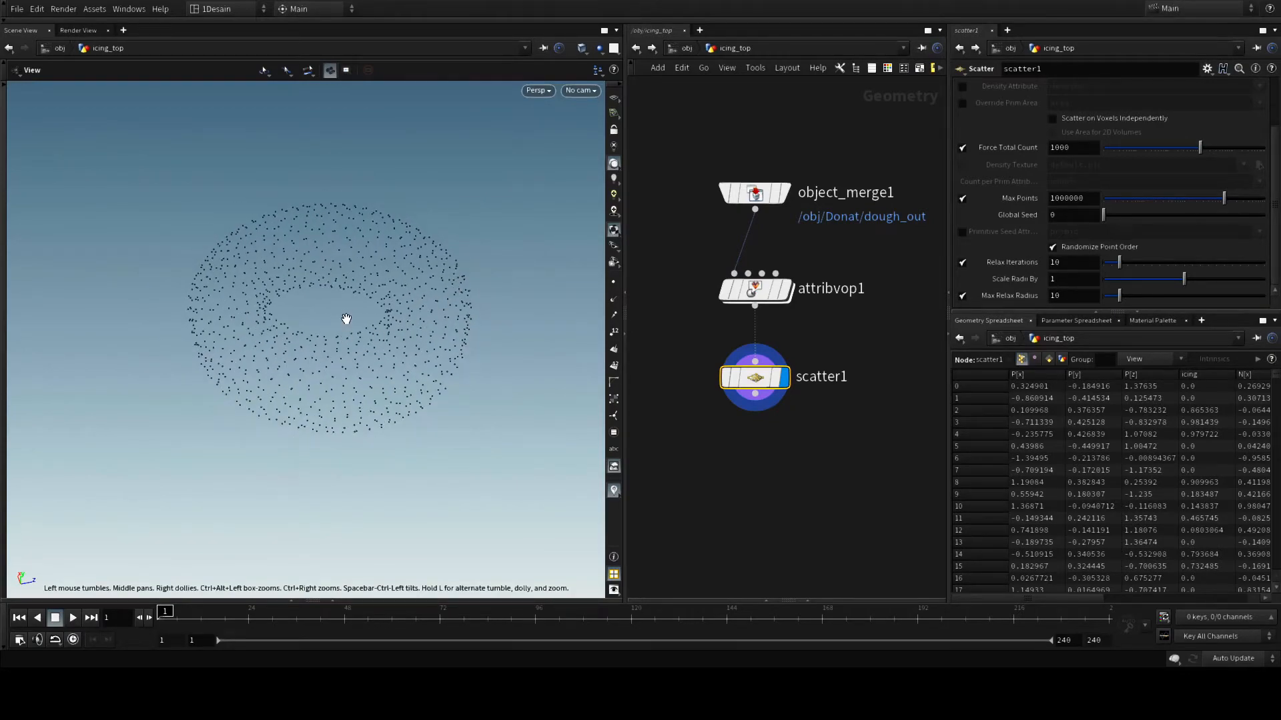
{"action": "left_click", "coordinate": [757, 291]}
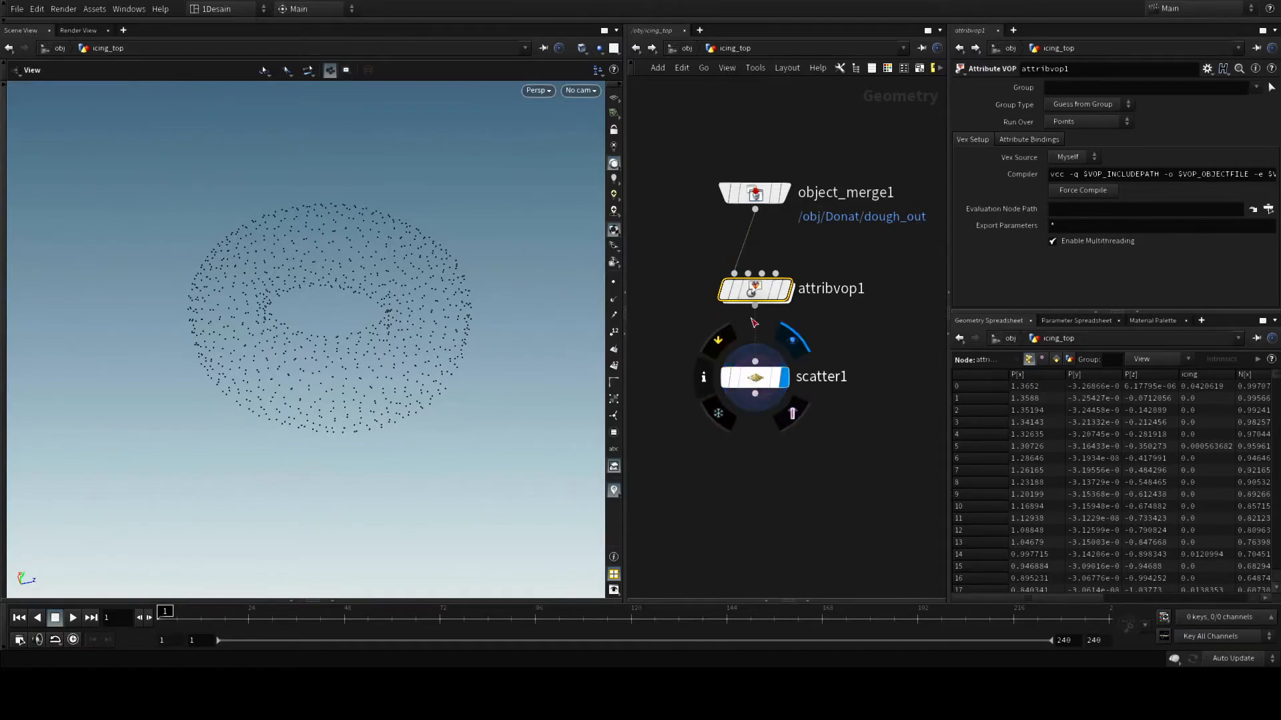
{"action": "mouse_move", "coordinate": [768, 300]}
{"action": "left_click", "coordinate": [761, 374]}
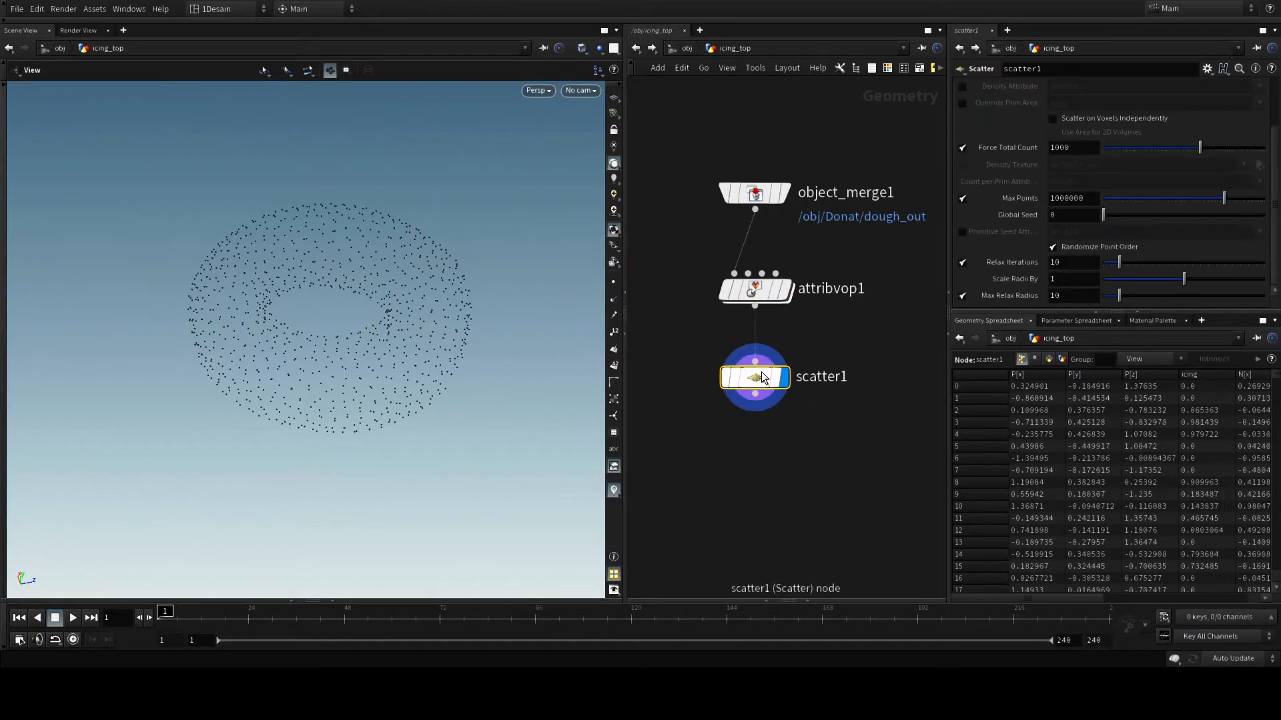
{"action": "left_click_drag", "start_coordinate": [338, 350], "coordinate": [338, 379]}
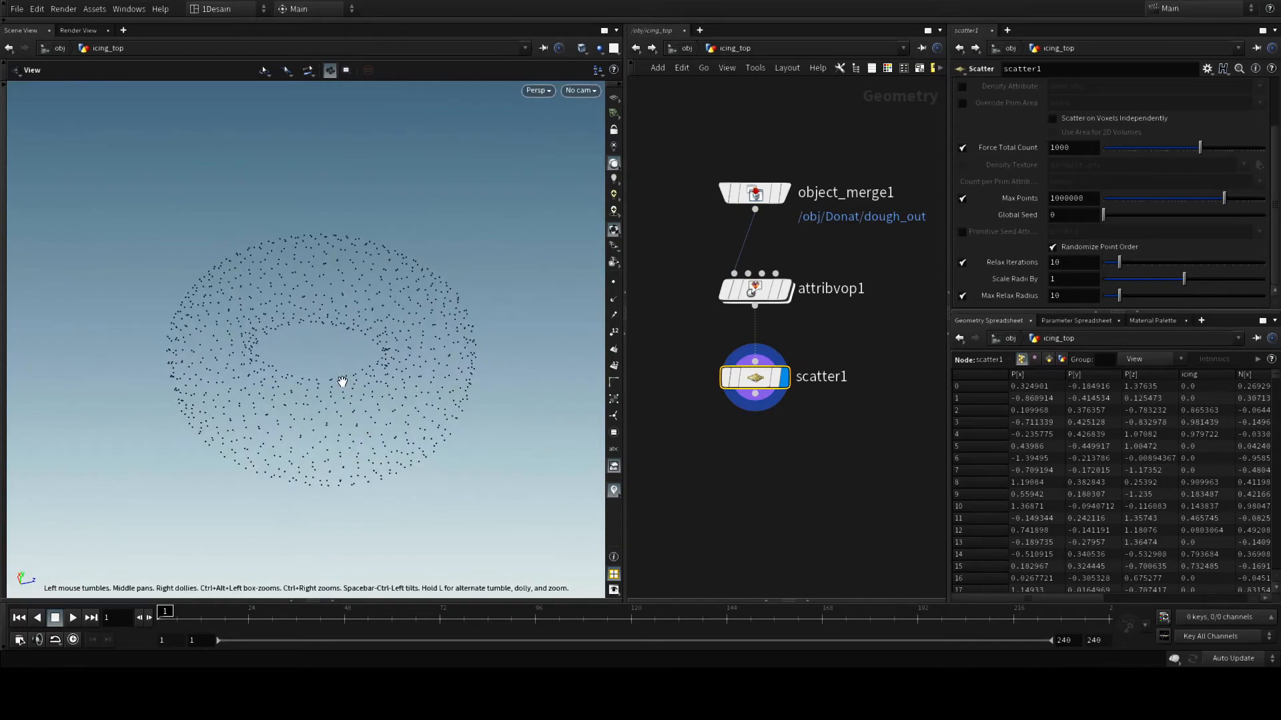
Enable the Density Attribute on scatter1 and set it to icing.
{"action": "scroll", "coordinate": [1041, 152], "scroll_direction": "up", "scroll_amount": 3}
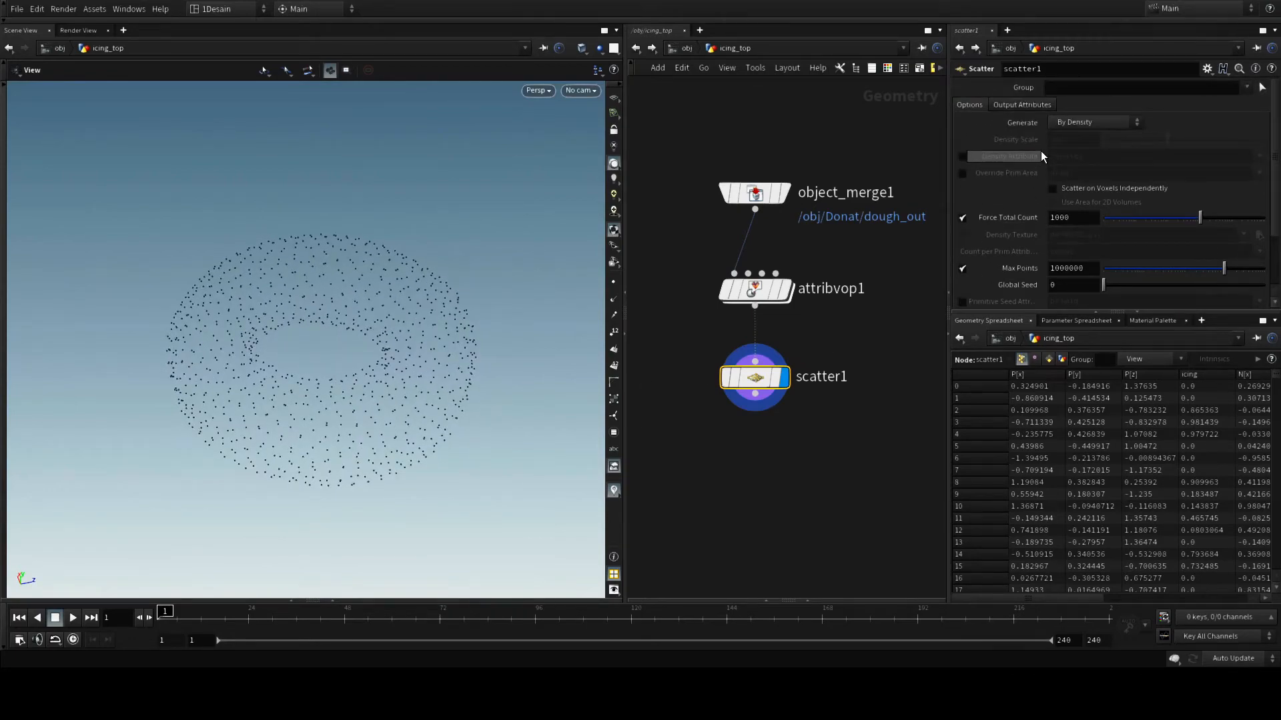
{"action": "left_click", "coordinate": [962, 155]}
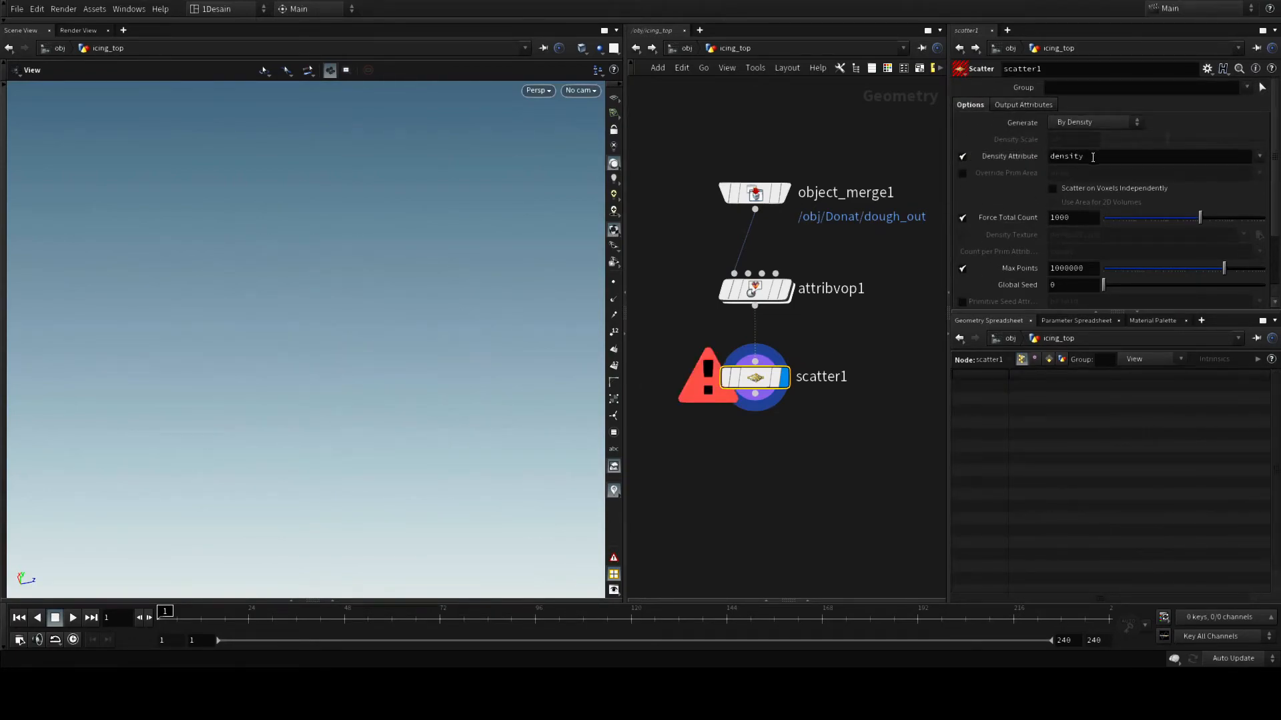
{"action": "left_click", "coordinate": [1115, 158]}
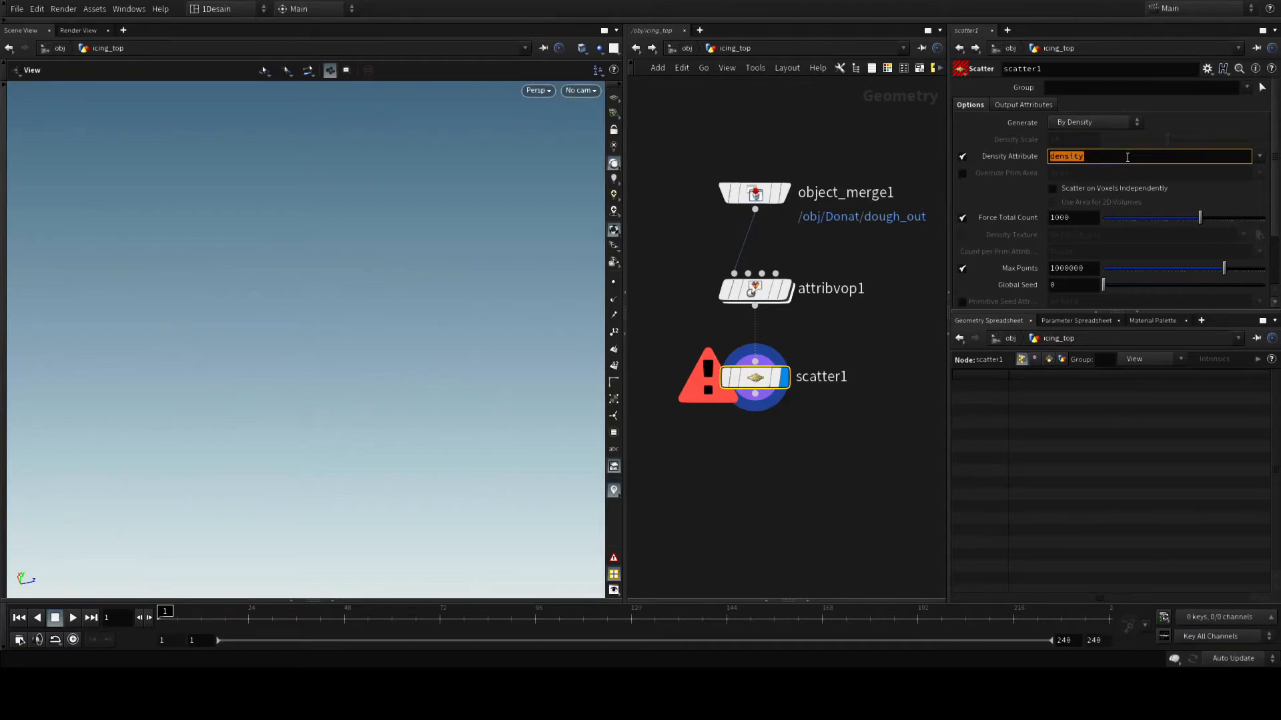
{"action": "type", "text": "icing"}
{"action": "key", "text": "Return"}
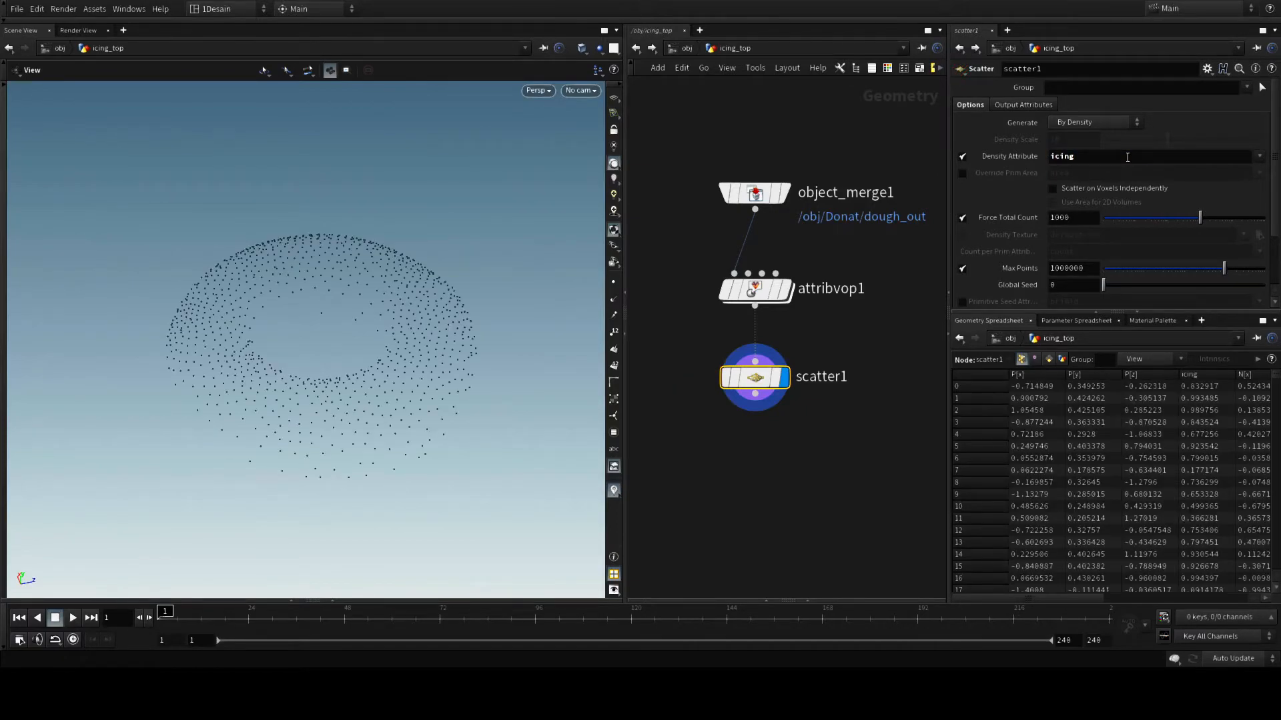
{"action": "left_click_drag", "start_coordinate": [507, 434], "coordinate": [407, 401]}
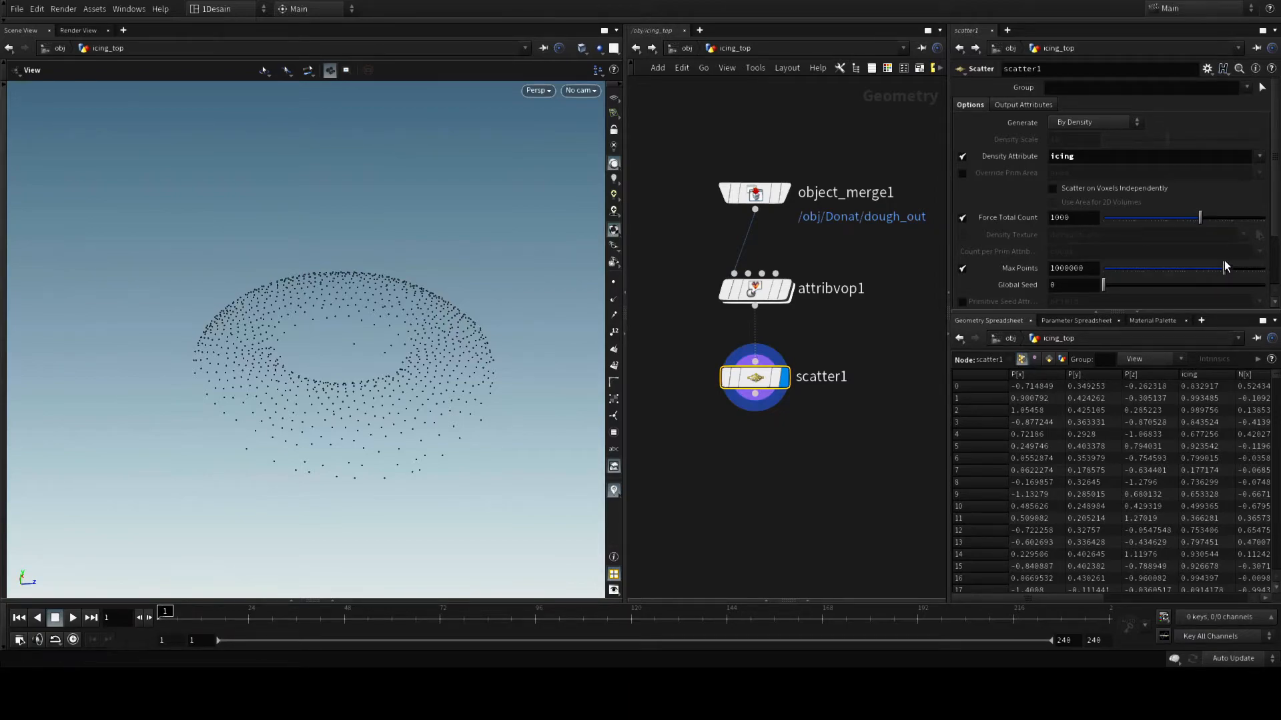
Try a Force Total Count of 100000 on scatter1 and inspect the resulting point coverage.
{"action": "scroll", "coordinate": [1125, 197], "scroll_direction": "down", "scroll_amount": 2}
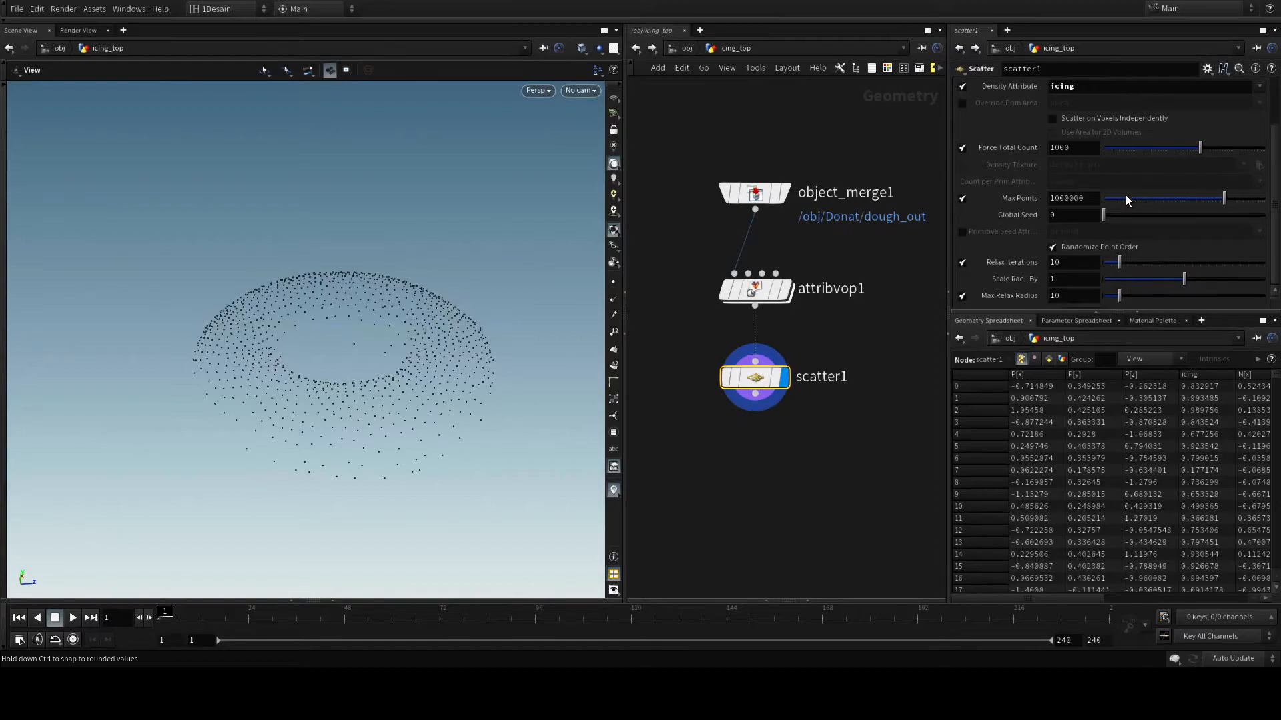
{"action": "scroll", "coordinate": [1130, 199], "scroll_direction": "up", "scroll_amount": 1}
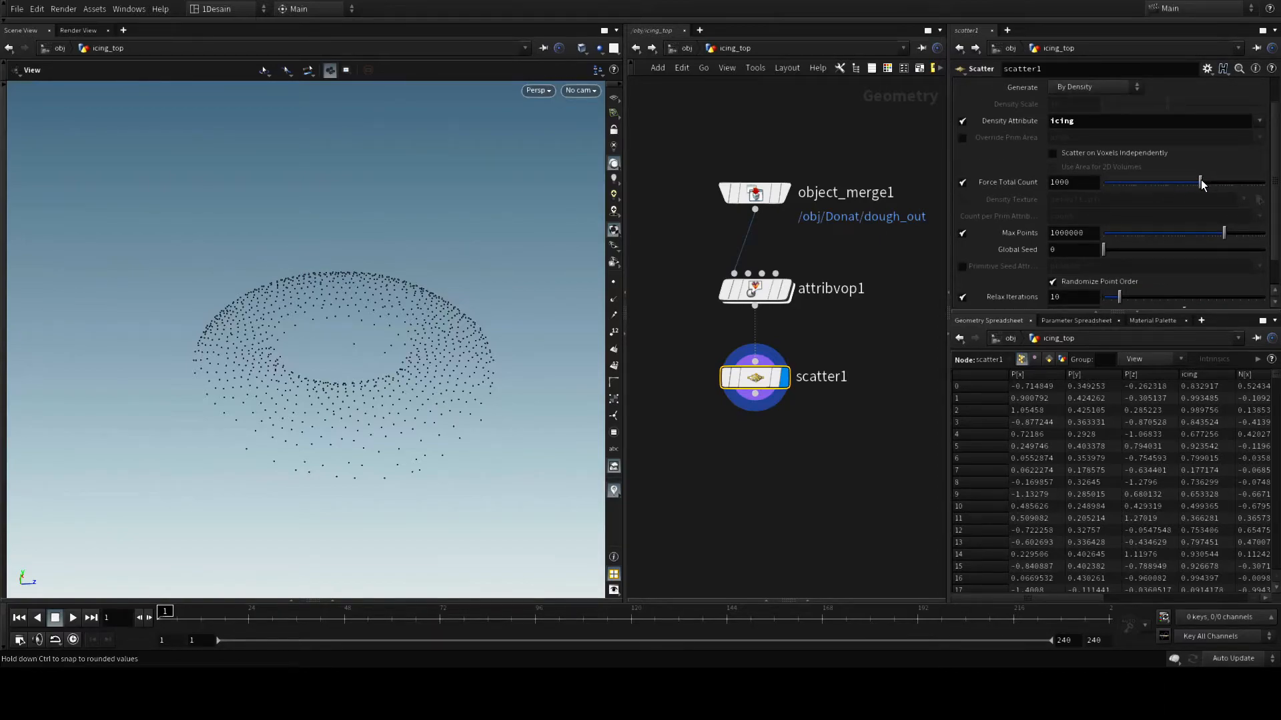
{"action": "left_click_drag", "start_coordinate": [1198, 180], "coordinate": [1267, 194]}
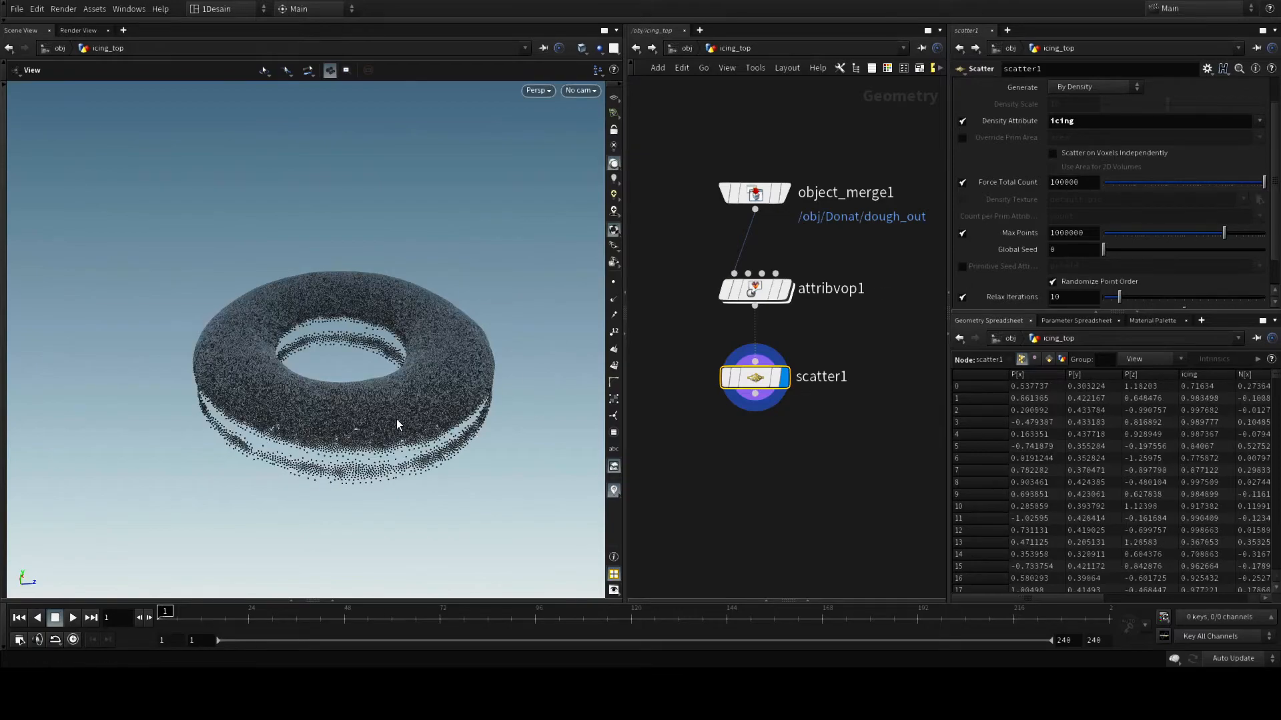
{"action": "left_click_drag", "start_coordinate": [390, 393], "coordinate": [348, 419]}
{"action": "left_click_drag", "start_coordinate": [354, 349], "coordinate": [348, 463]}
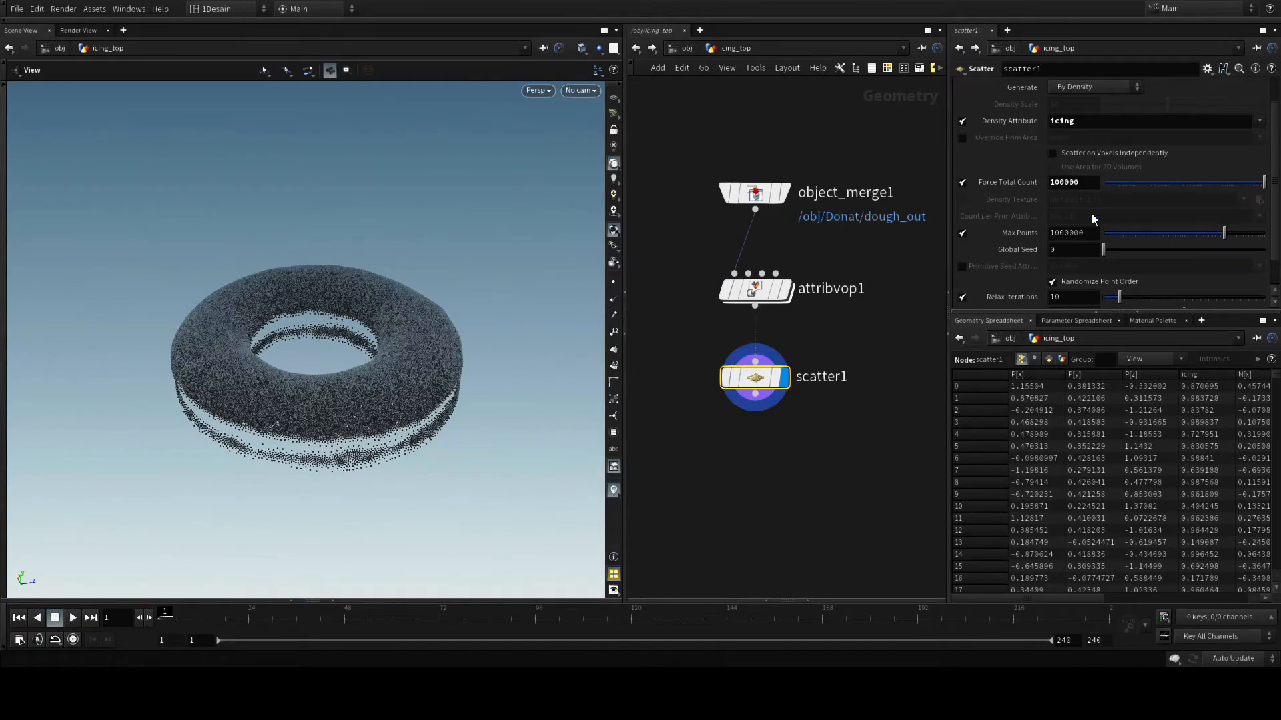
Set scatter1's Force Total Count to 3058.
{"action": "left_click_drag", "start_coordinate": [1171, 183], "coordinate": [1206, 189]}
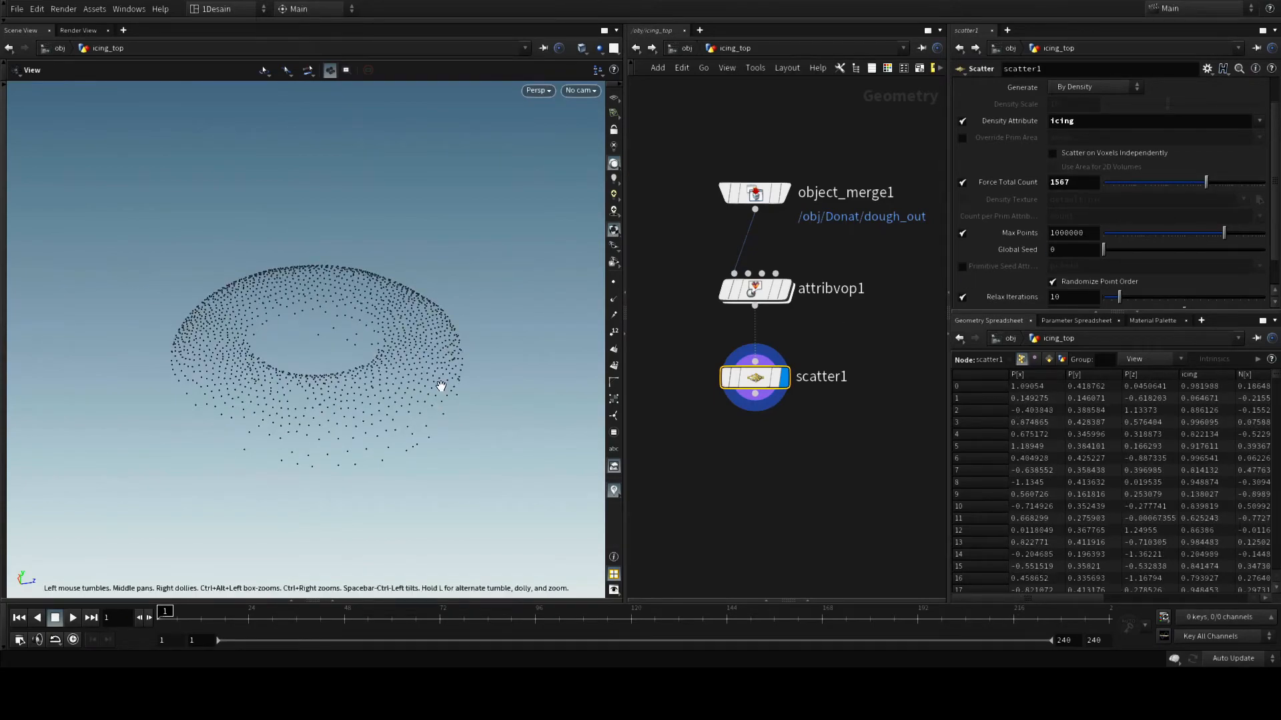
{"action": "left_click_drag", "start_coordinate": [472, 394], "coordinate": [446, 371]}
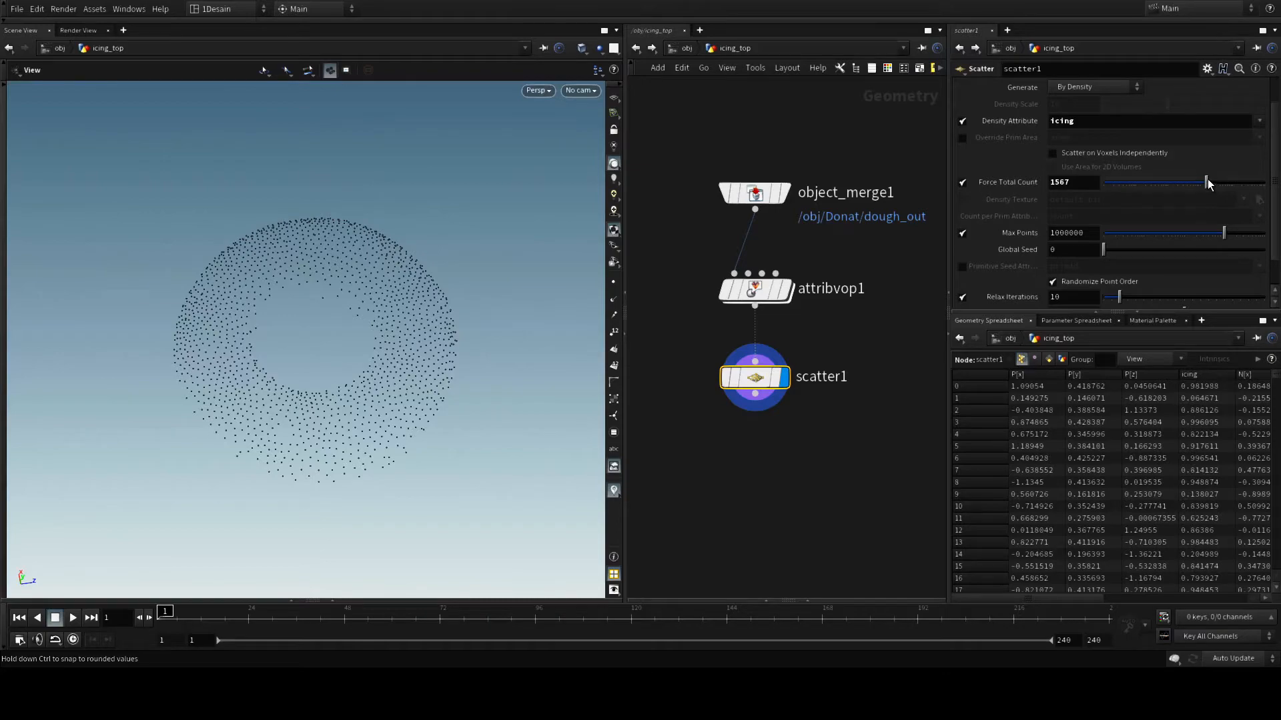
{"action": "left_click_drag", "start_coordinate": [1207, 180], "coordinate": [1216, 178]}
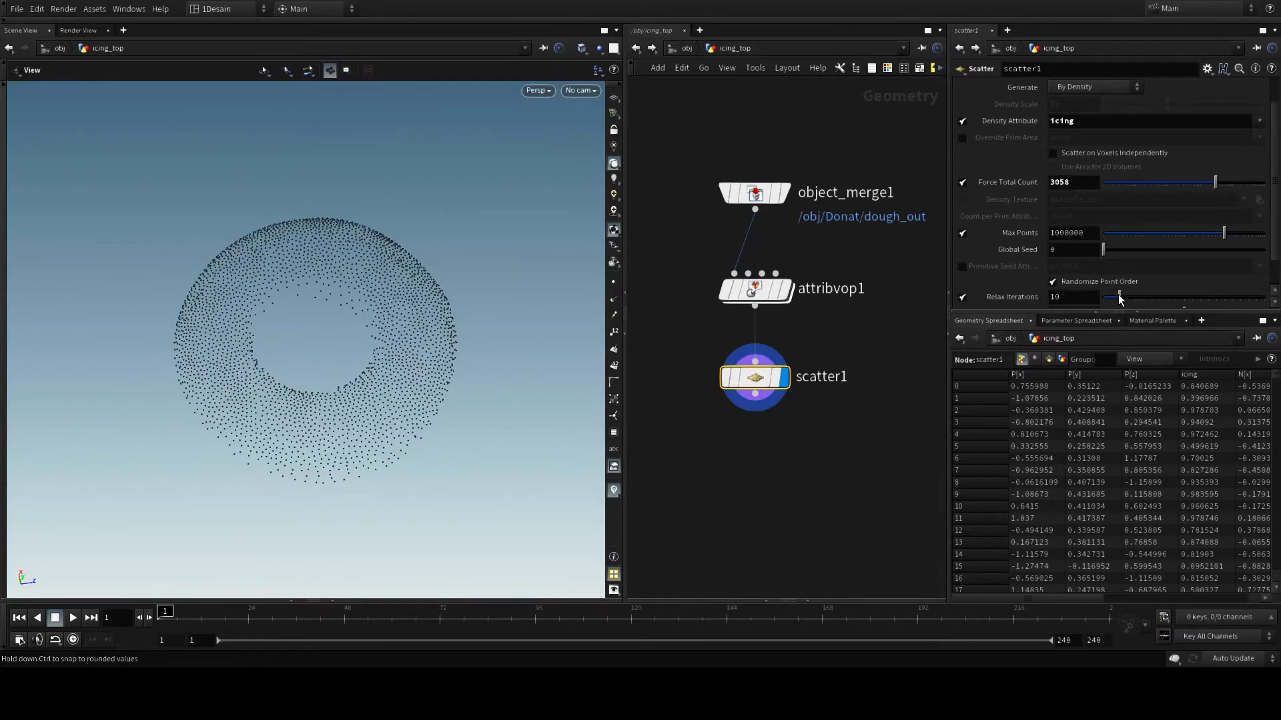
Set scatter1's Relax Iterations to 3 and check the point distribution.
{"action": "mouse_move", "coordinate": [1119, 295]}
{"action": "left_mouse_down"}
{"action": "mouse_move", "coordinate": [1197, 297]}
{"action": "mouse_move", "coordinate": [1110, 302]}
{"action": "left_mouse_up"}
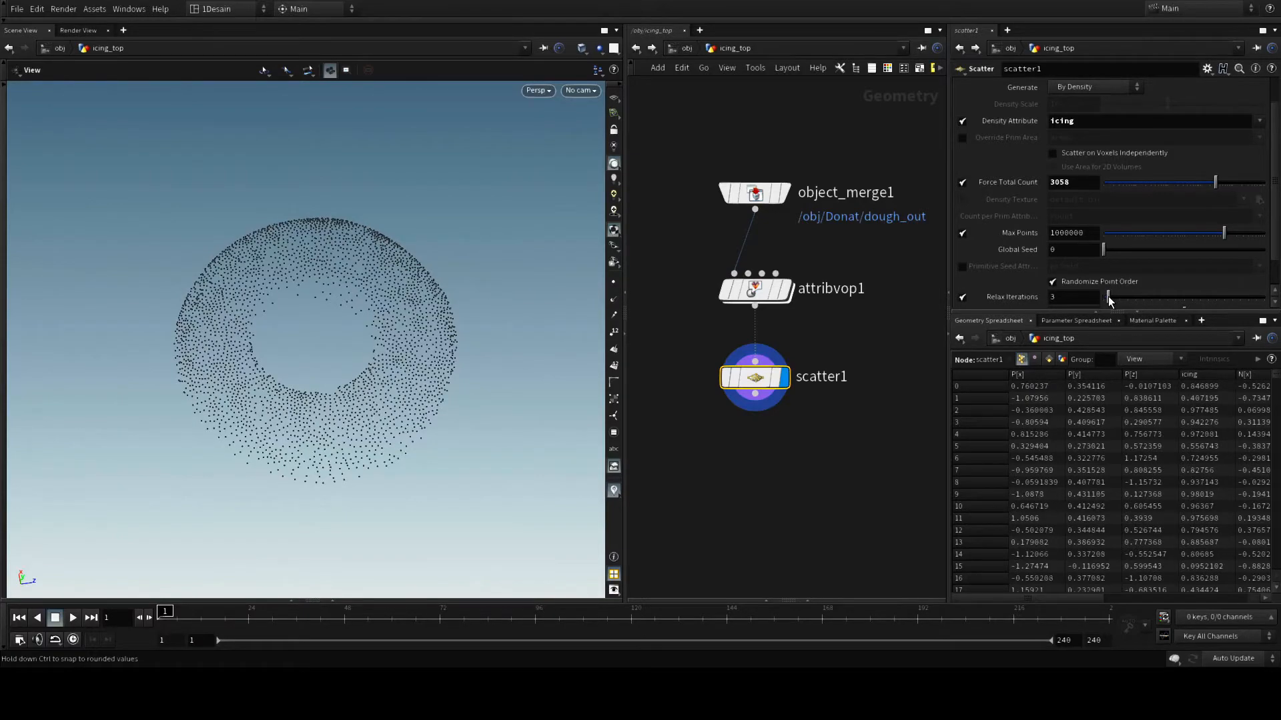
{"action": "left_click_drag", "start_coordinate": [385, 419], "coordinate": [394, 386]}
{"action": "scroll", "coordinate": [1151, 233], "scroll_direction": "down", "scroll_amount": 1}
{"action": "scroll", "coordinate": [1151, 234], "scroll_direction": "down", "scroll_amount": 1}
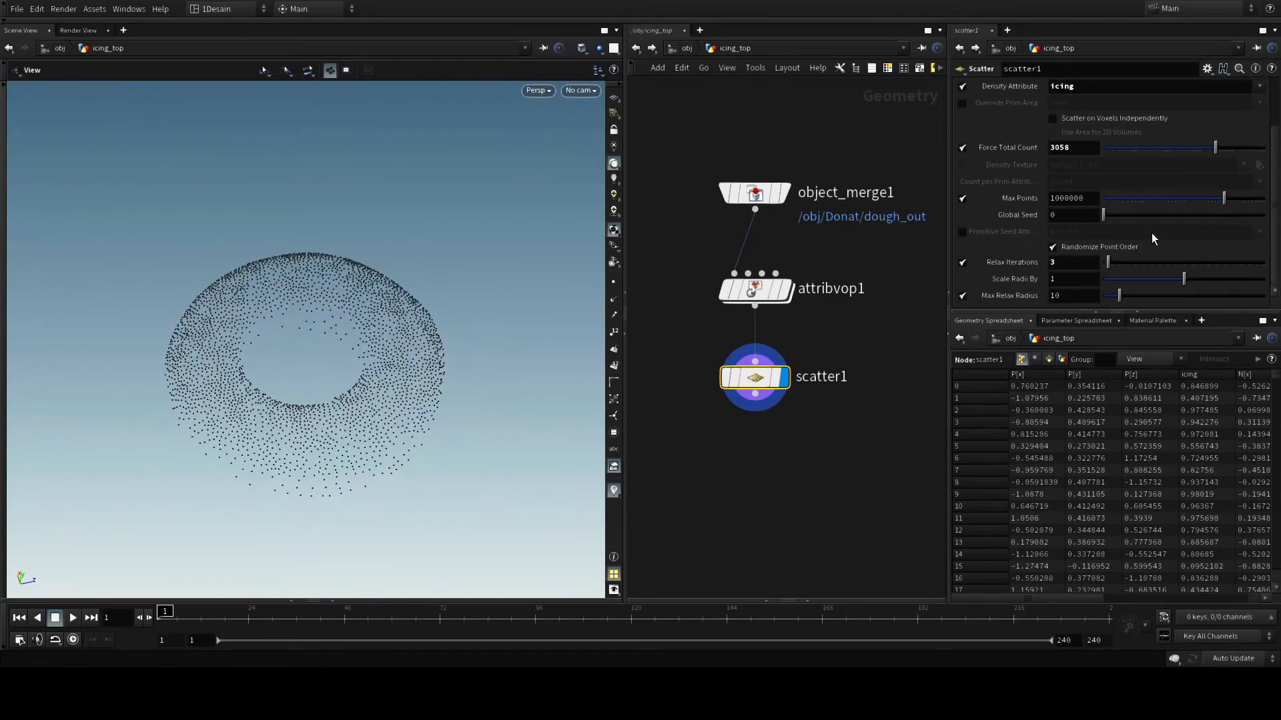
{"action": "scroll", "coordinate": [1151, 233], "scroll_direction": "up", "scroll_amount": 4}
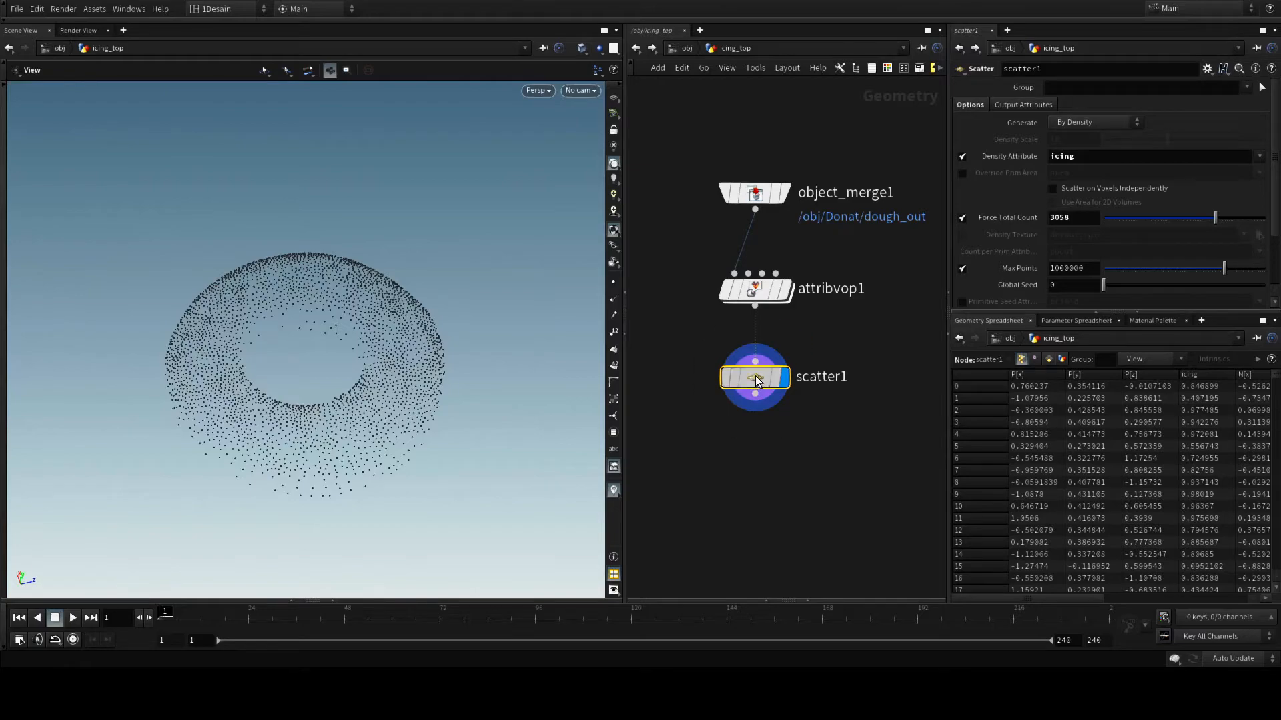
Add a VDB from Particles node below scatter1.
{"action": "left_click_drag", "start_coordinate": [344, 514], "coordinate": [352, 464]}
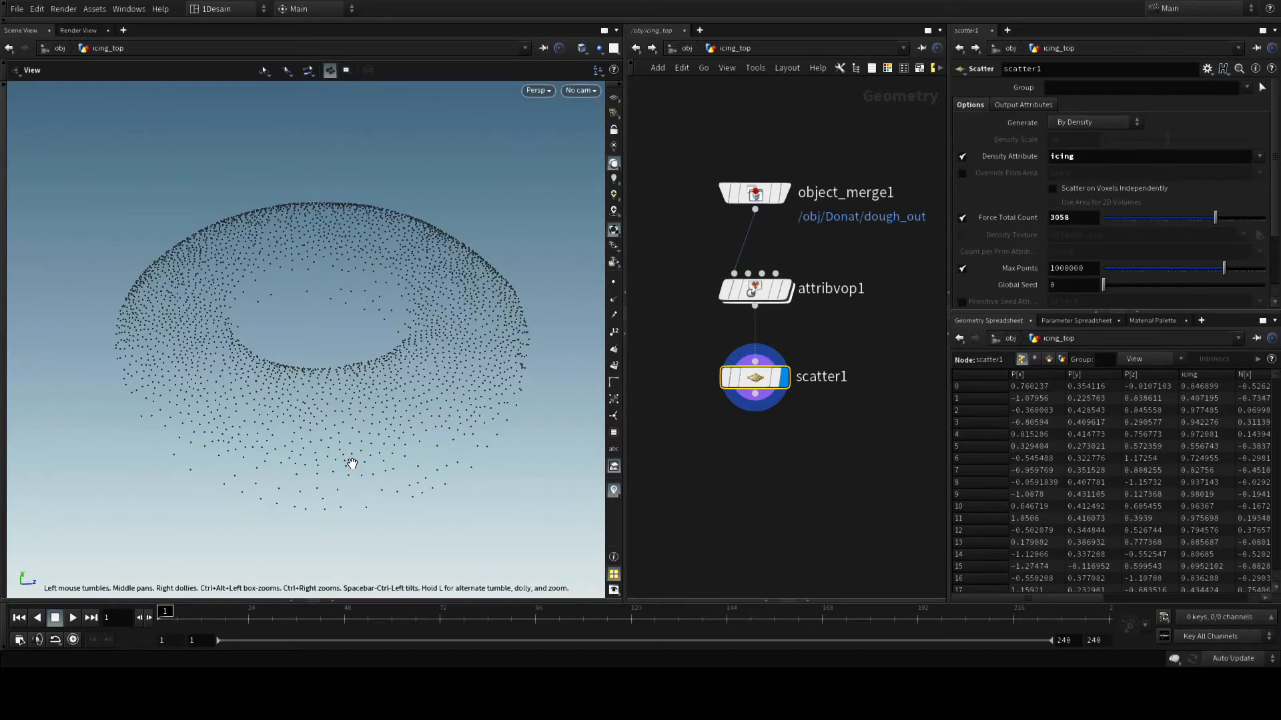
{"action": "scroll", "coordinate": [352, 463], "scroll_direction": "down", "scroll_amount": 1}
{"action": "middle_click_drag", "start_coordinate": [406, 482], "coordinate": [387, 423]}
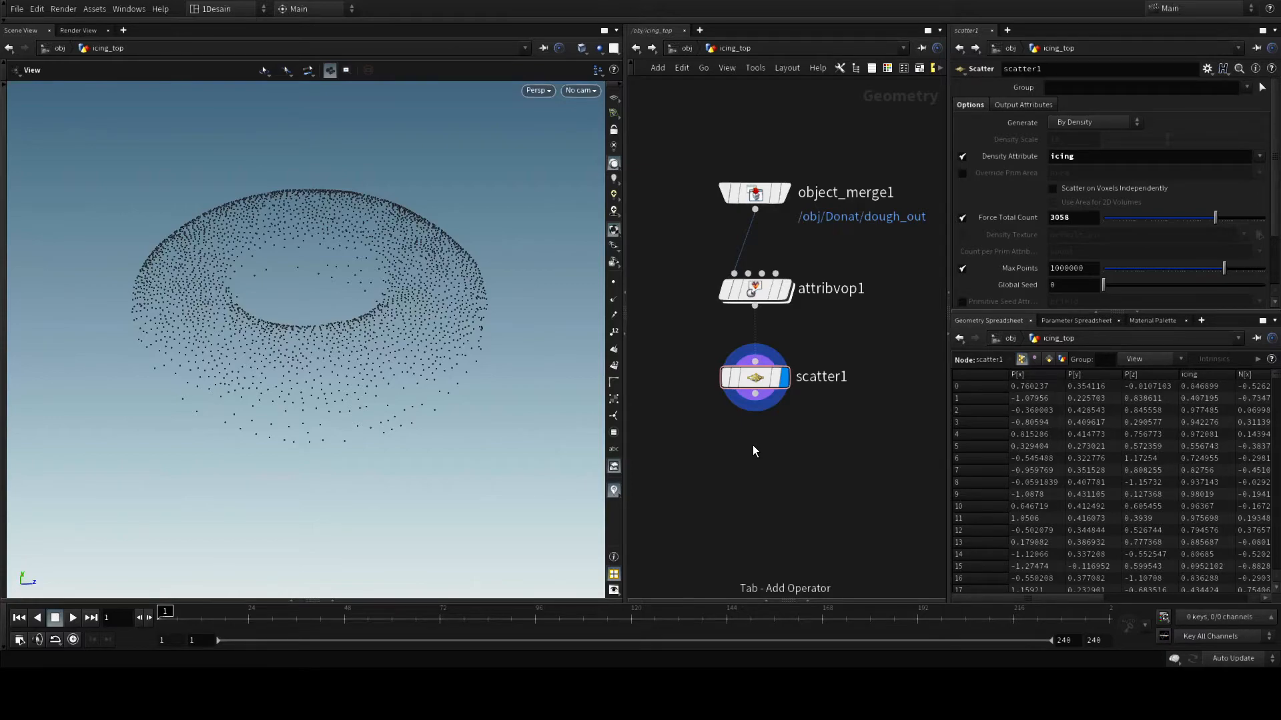
{"action": "key", "text": "Return"}
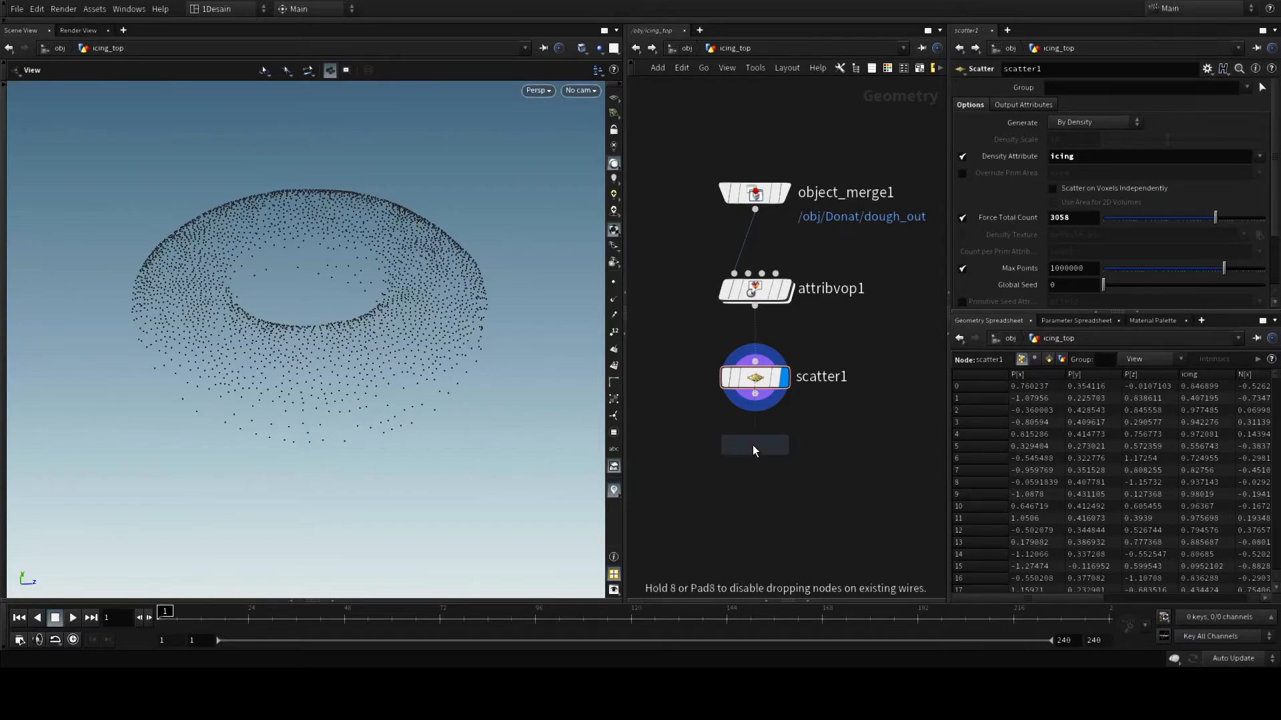
{"action": "left_click", "coordinate": [752, 445]}
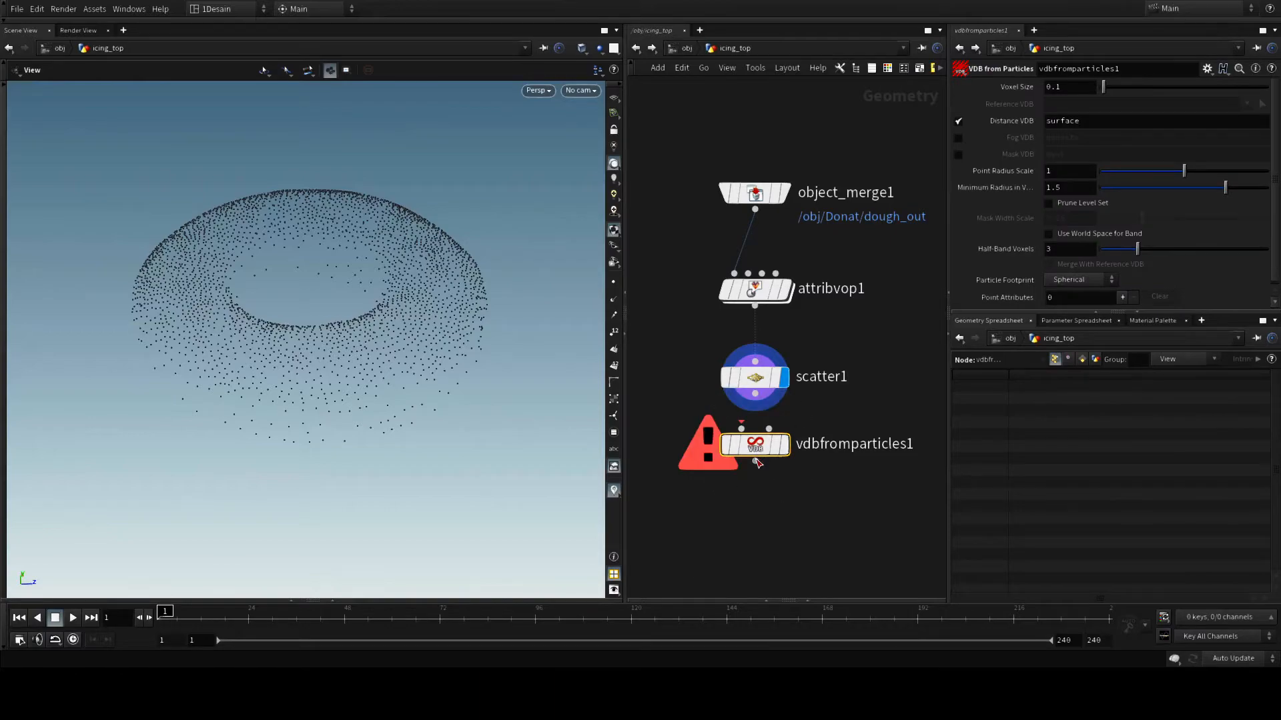
Move vdbfromparticles1 farther below scatter1 and connect scatter1's output to its second input.
{"action": "left_click", "coordinate": [762, 453]}
{"action": "left_click", "coordinate": [775, 495]}
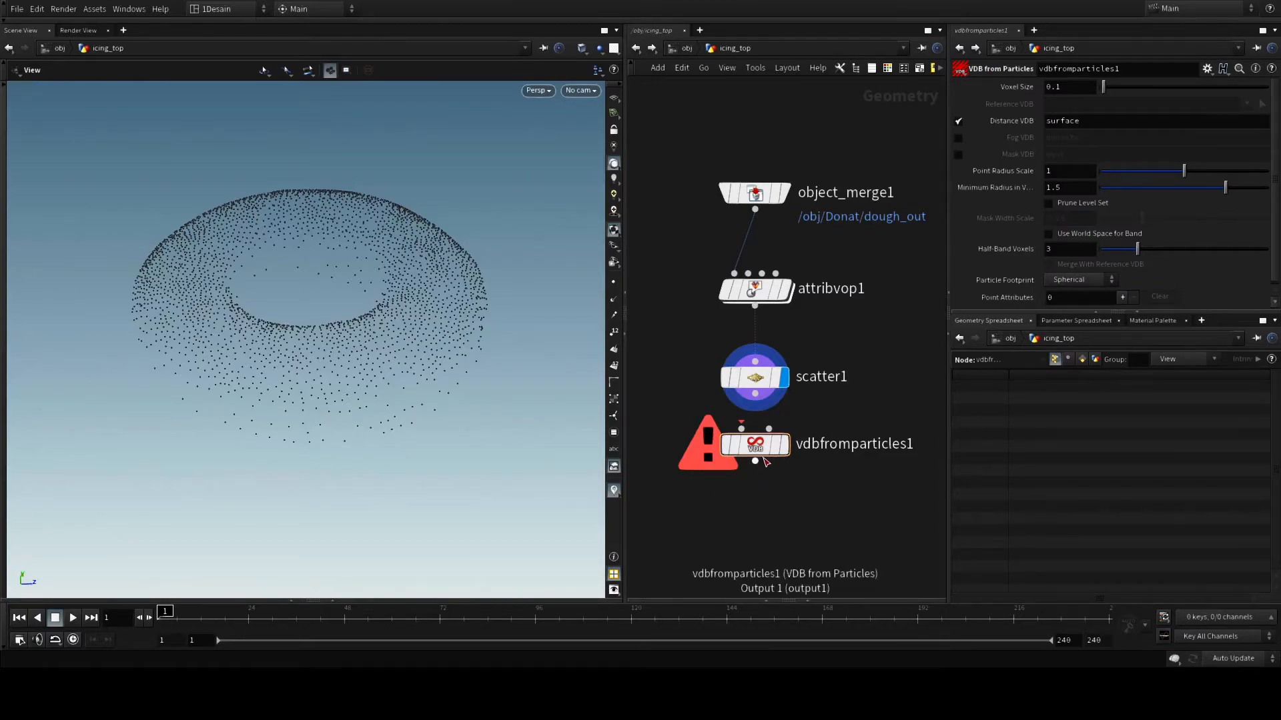
{"action": "left_click_drag", "start_coordinate": [764, 452], "coordinate": [769, 482]}
{"action": "left_click", "coordinate": [776, 467]}
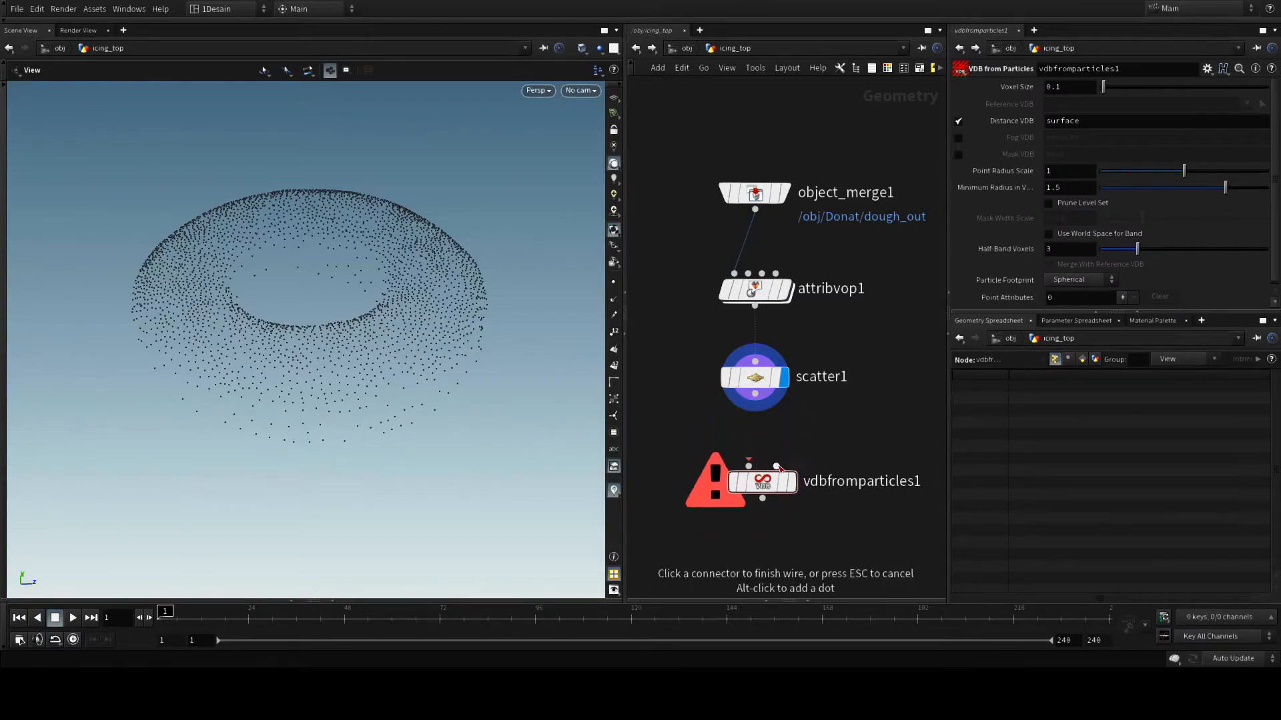
{"action": "left_click", "coordinate": [755, 393]}
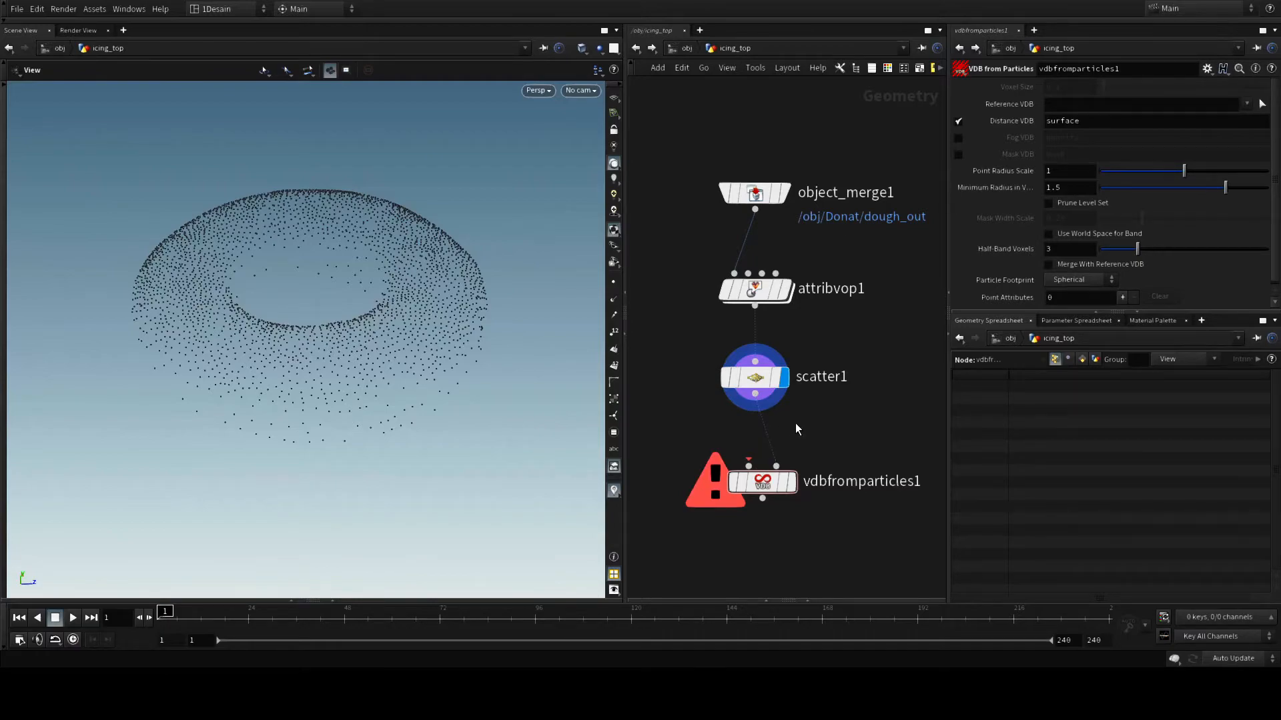
Rewire scatter1 from vdbfromparticles1's second input to its first, align the VDB node under scatter1 and display its result.
{"action": "key", "text": "y"}
{"action": "left_click_drag", "start_coordinate": [794, 414], "coordinate": [761, 430]}
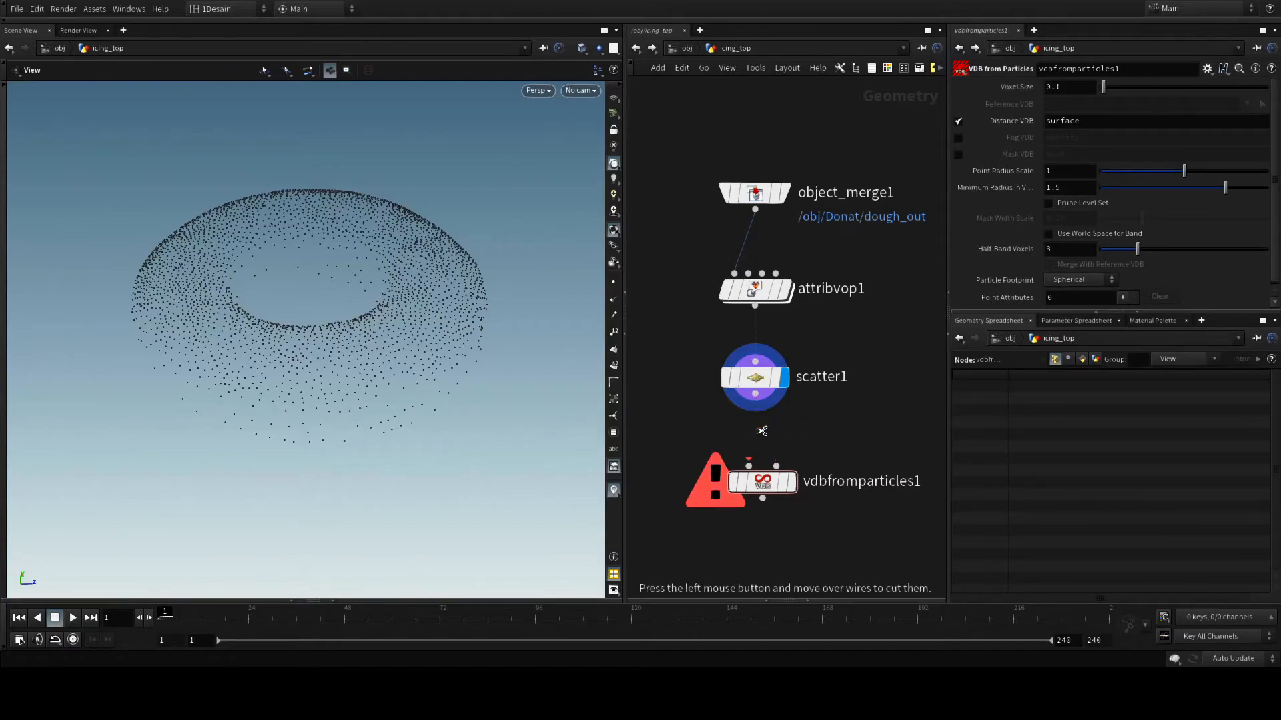
{"action": "left_click", "coordinate": [748, 460]}
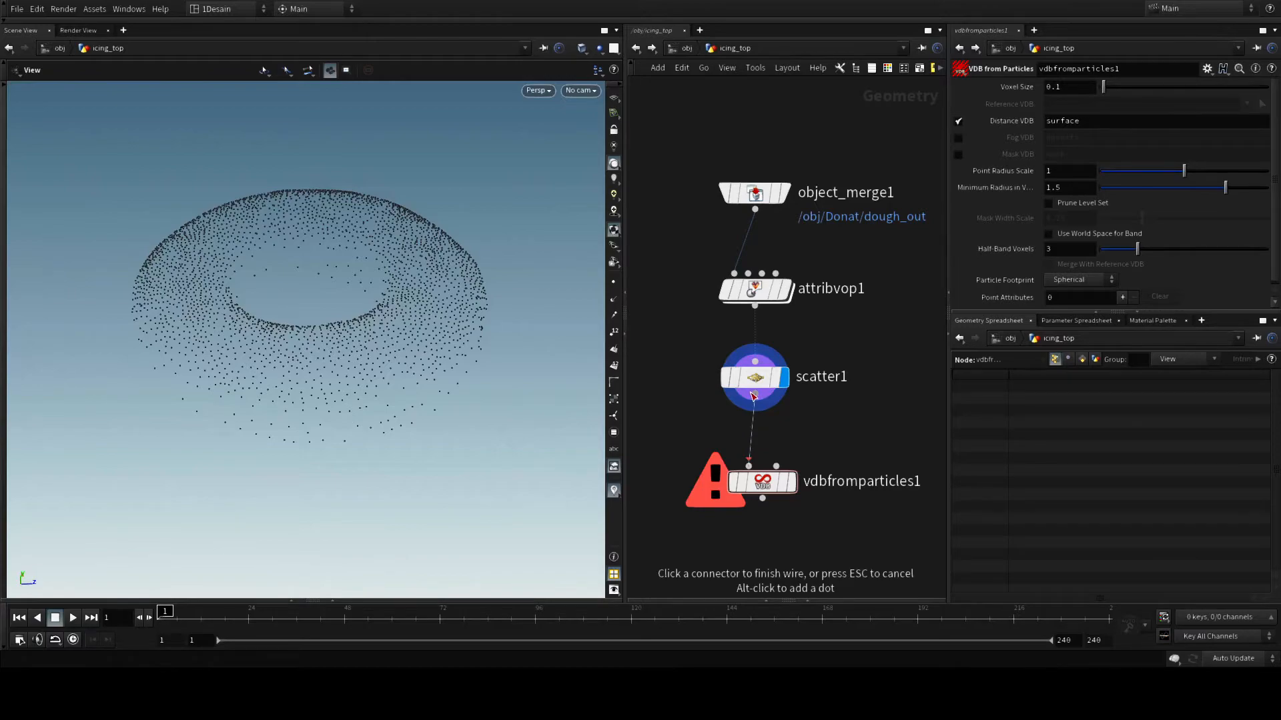
{"action": "left_click", "coordinate": [755, 393]}
{"action": "left_click_drag", "start_coordinate": [764, 486], "coordinate": [754, 462]}
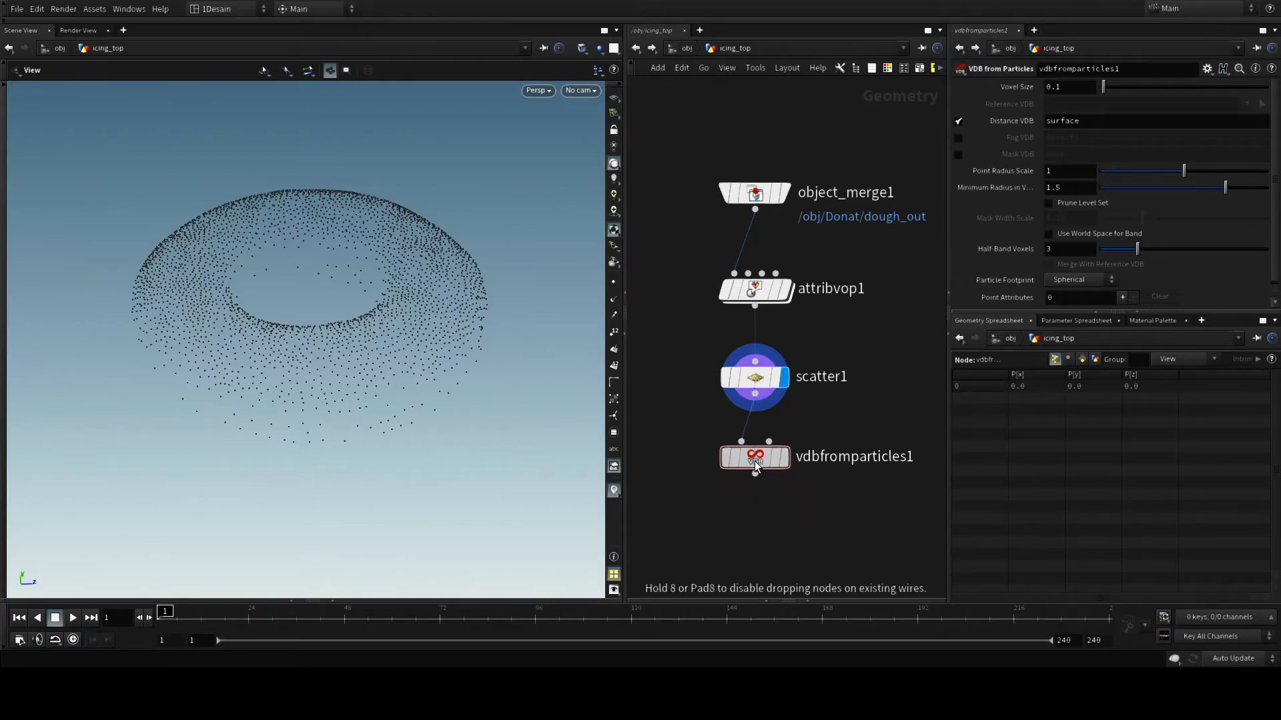
{"action": "left_click", "coordinate": [784, 460]}
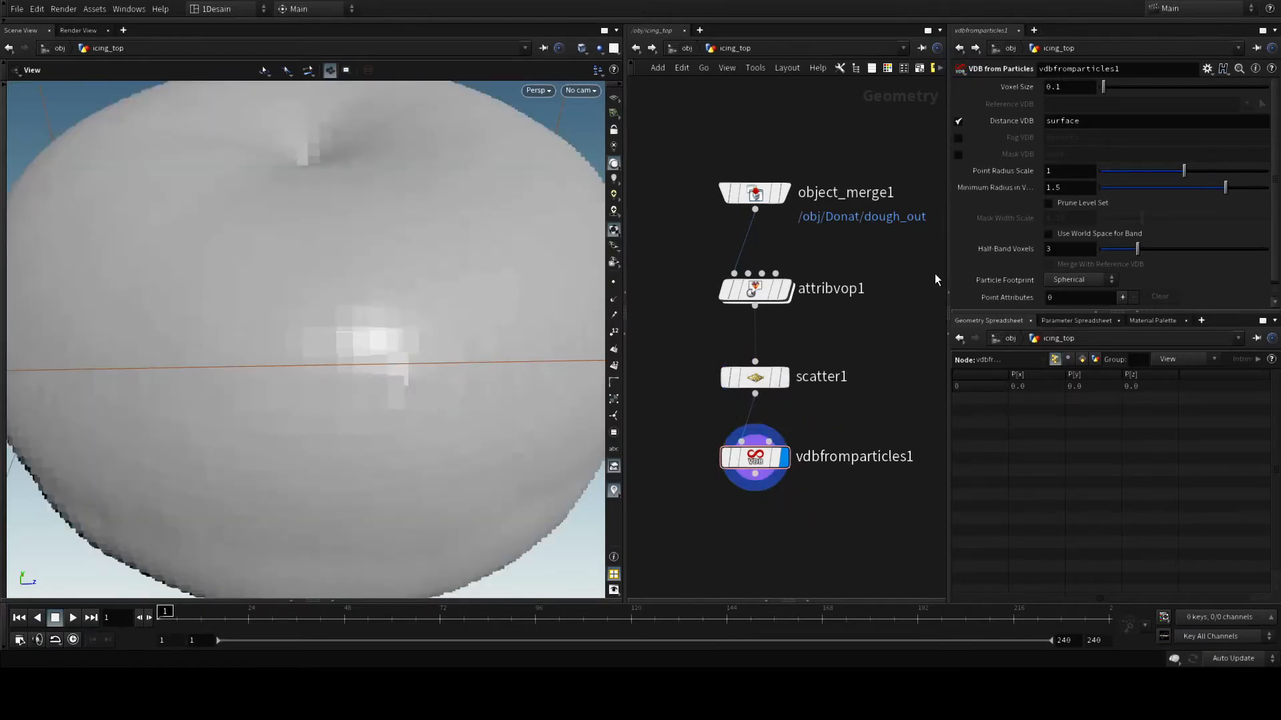
Set vdbfromparticles1's Voxel Size to 0.01.
{"action": "left_click", "coordinate": [1056, 87]}
{"action": "type", "text": "0"}
{"action": "key", "text": "Return"}
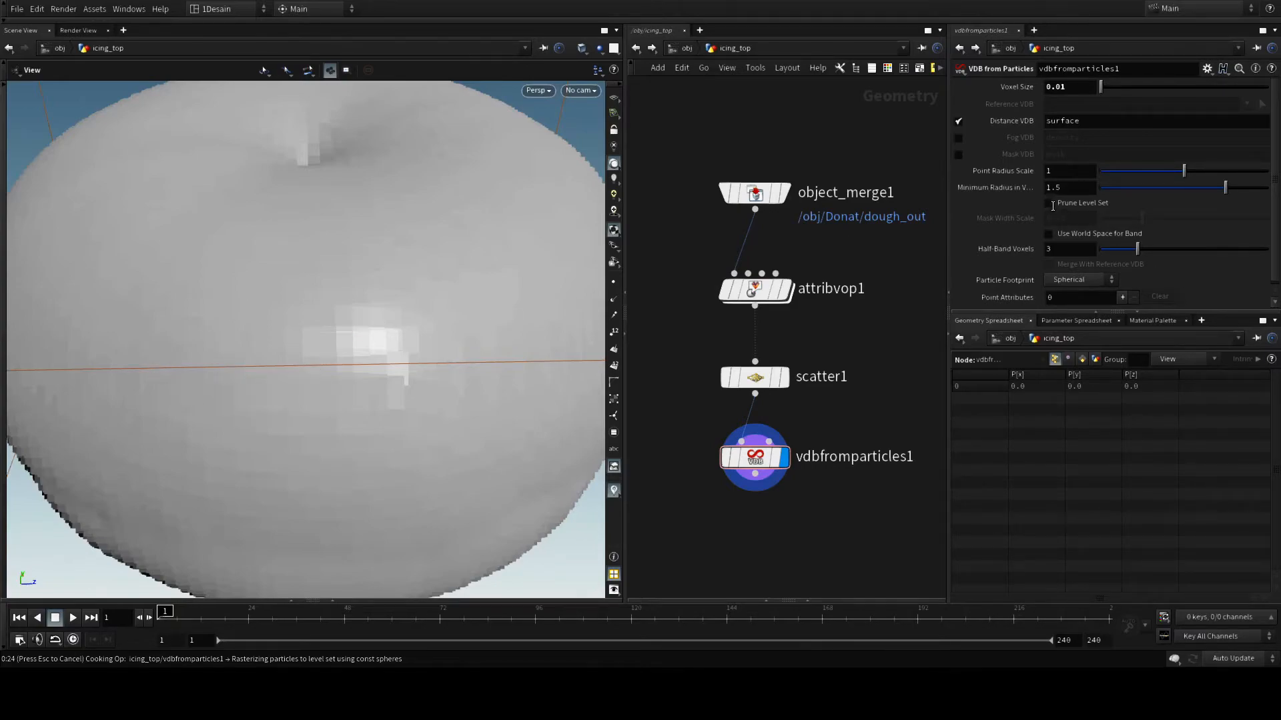
Set vdbfromparticles1's Point Radius Scale to 0.04 and inspect the particle surface around the donut.
{"action": "left_click", "coordinate": [1055, 170]}
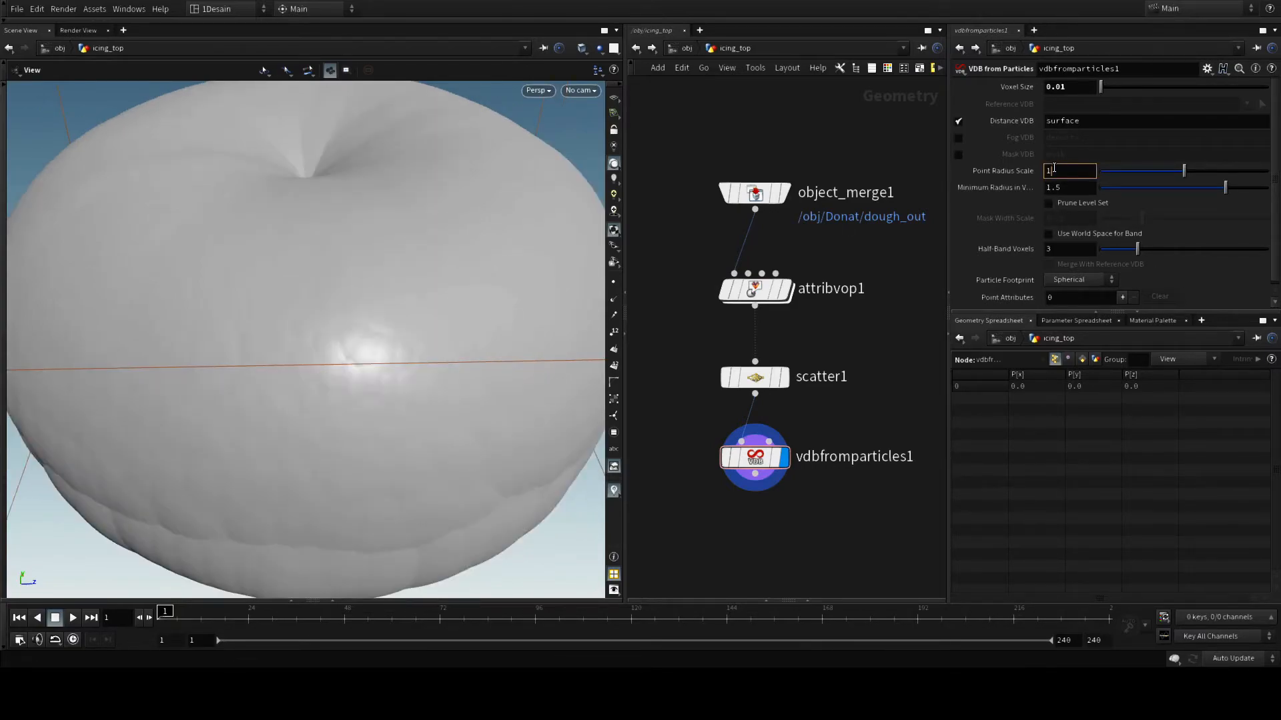
{"action": "key", "text": "BackSpace"}
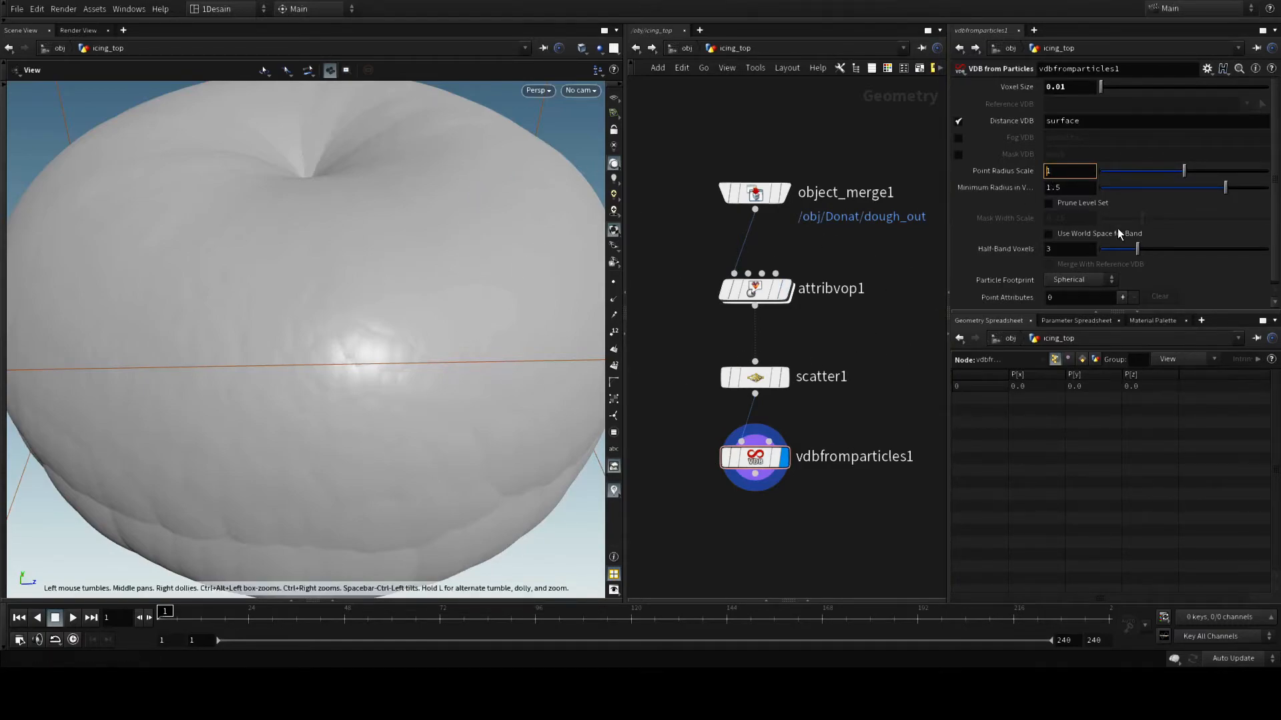
{"action": "type", "text": "0.04"}
{"action": "key", "text": "Return"}
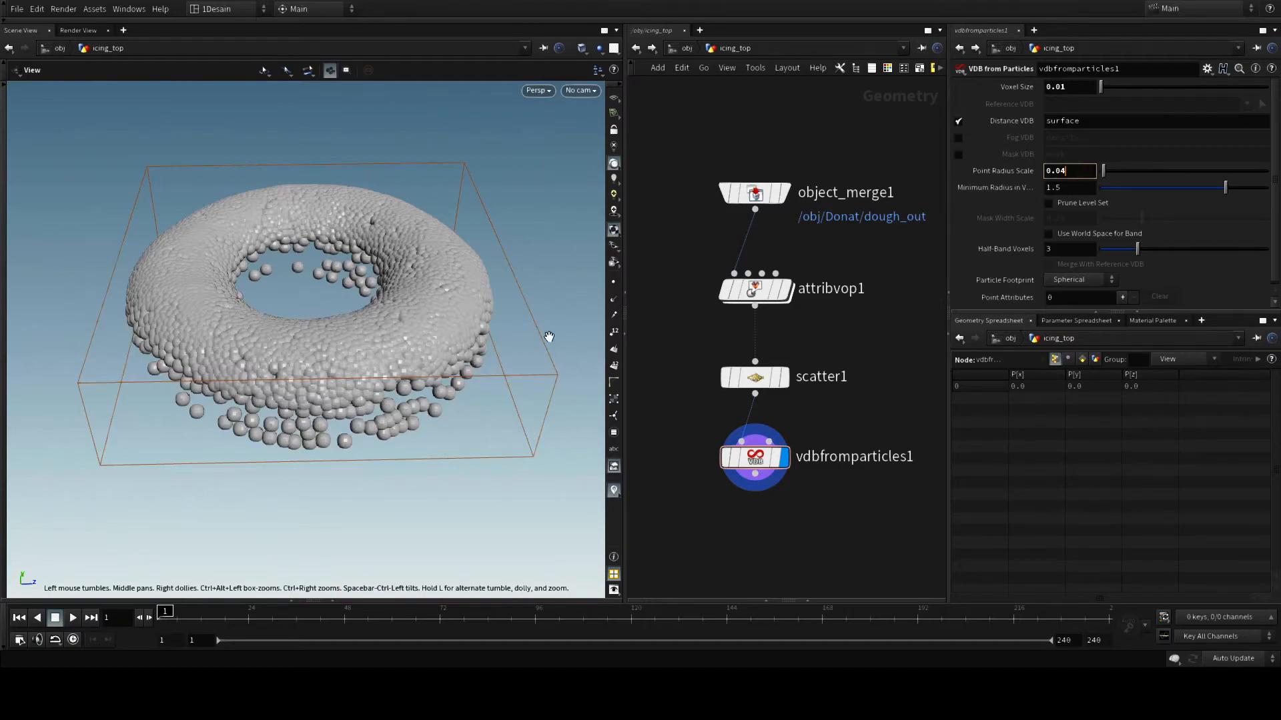
{"action": "left_click_drag", "start_coordinate": [432, 412], "coordinate": [432, 440]}
{"action": "scroll", "coordinate": [410, 386], "scroll_direction": "down", "scroll_amount": 2}
{"action": "scroll", "coordinate": [410, 386], "scroll_direction": "up", "scroll_amount": 2}
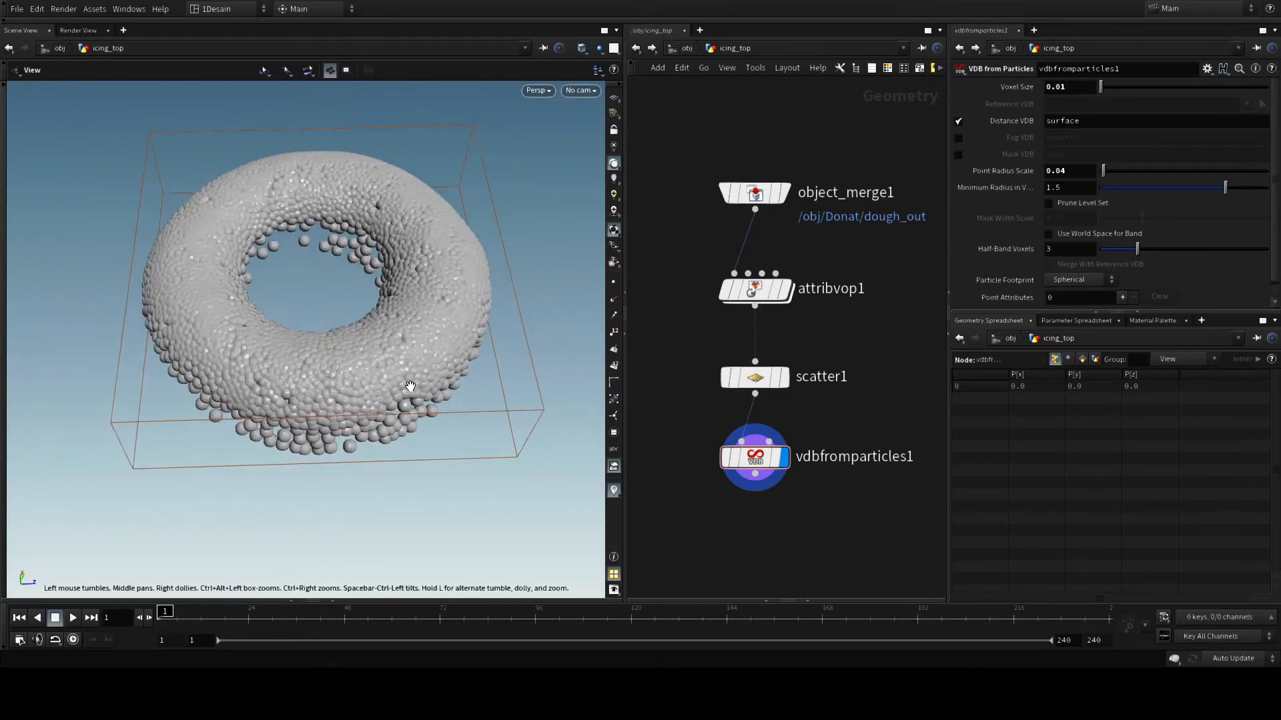
{"action": "scroll", "coordinate": [410, 387], "scroll_direction": "down", "scroll_amount": 3}
{"action": "middle_click_drag", "start_coordinate": [461, 485], "coordinate": [427, 477]}
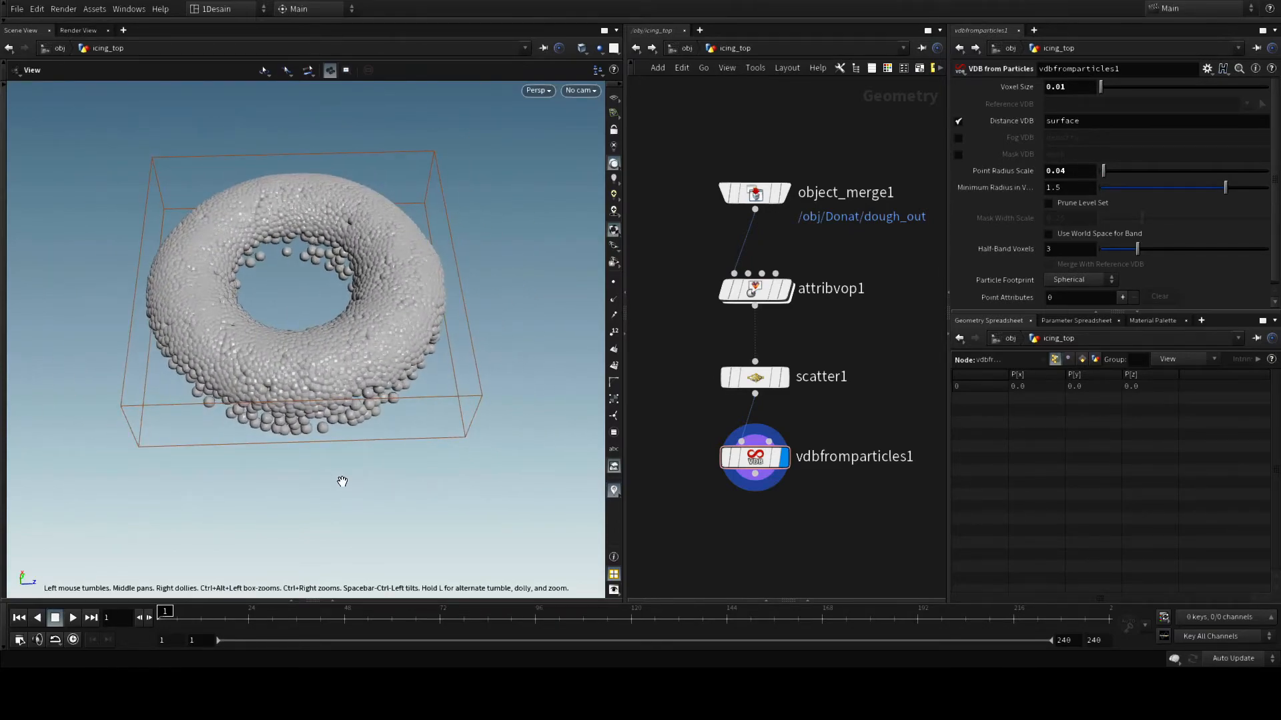
{"action": "left_click_drag", "start_coordinate": [340, 479], "coordinate": [397, 506]}
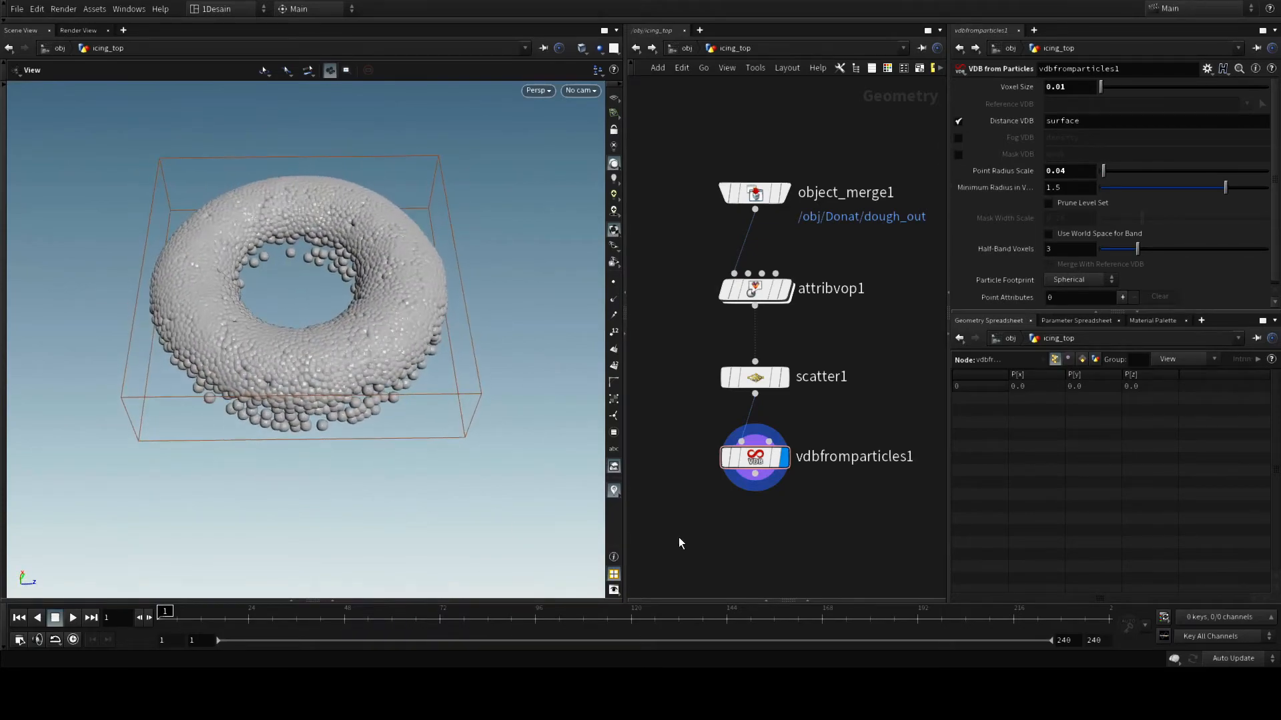
Add a VDB Smooth node below vdbfromparticles1, connect it to that node's output and display it.
{"action": "key", "text": "Tab"}
{"action": "left_click", "coordinate": [758, 526]}
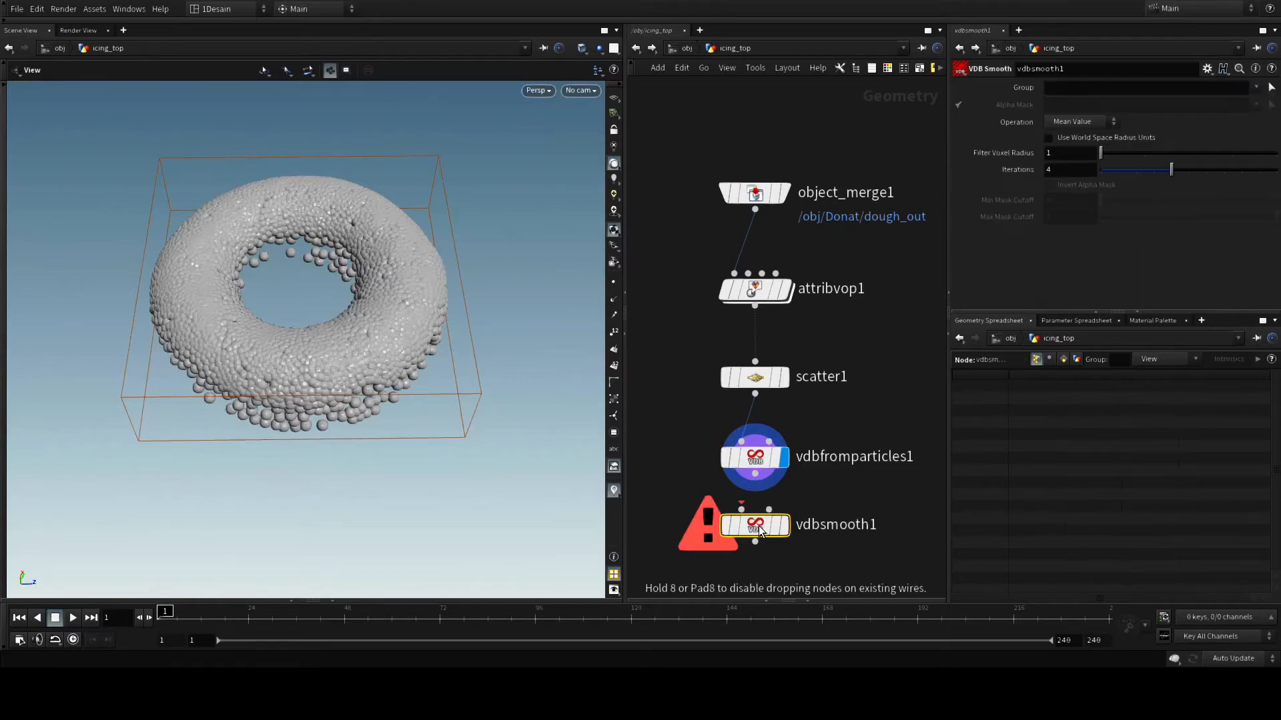
{"action": "left_click", "coordinate": [742, 510]}
{"action": "left_click", "coordinate": [749, 512]}
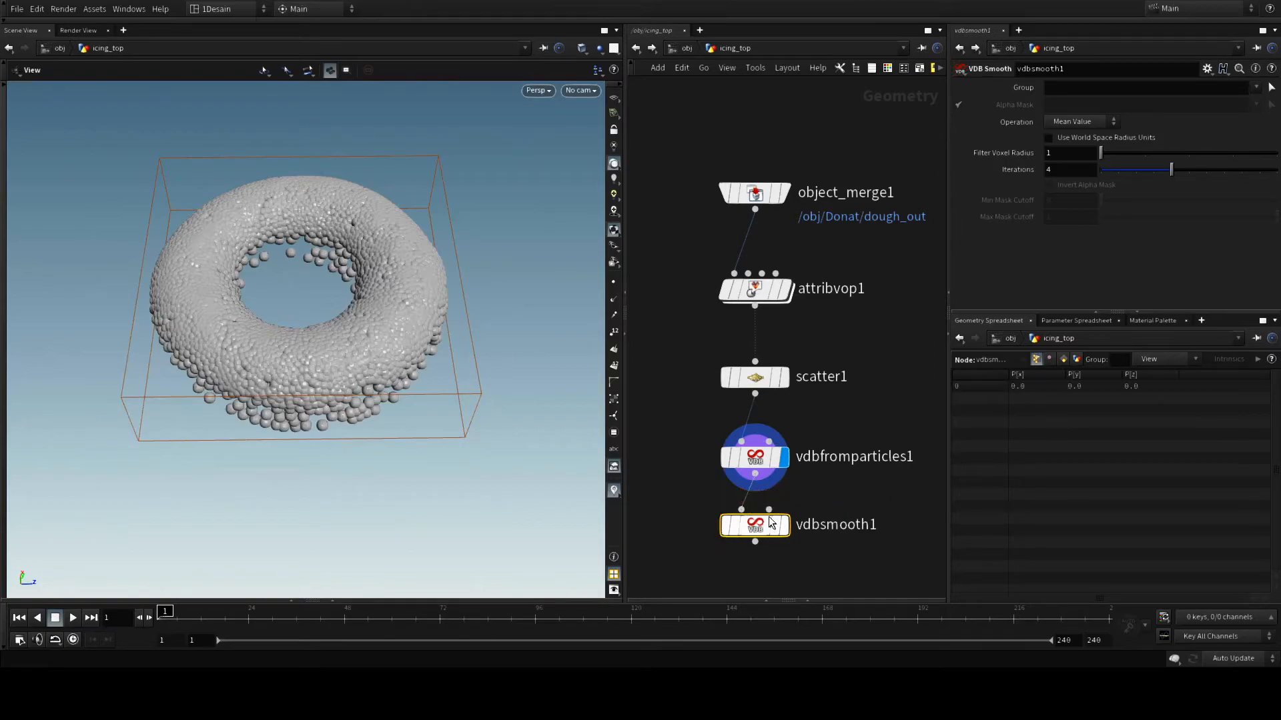
{"action": "left_click", "coordinate": [785, 527]}
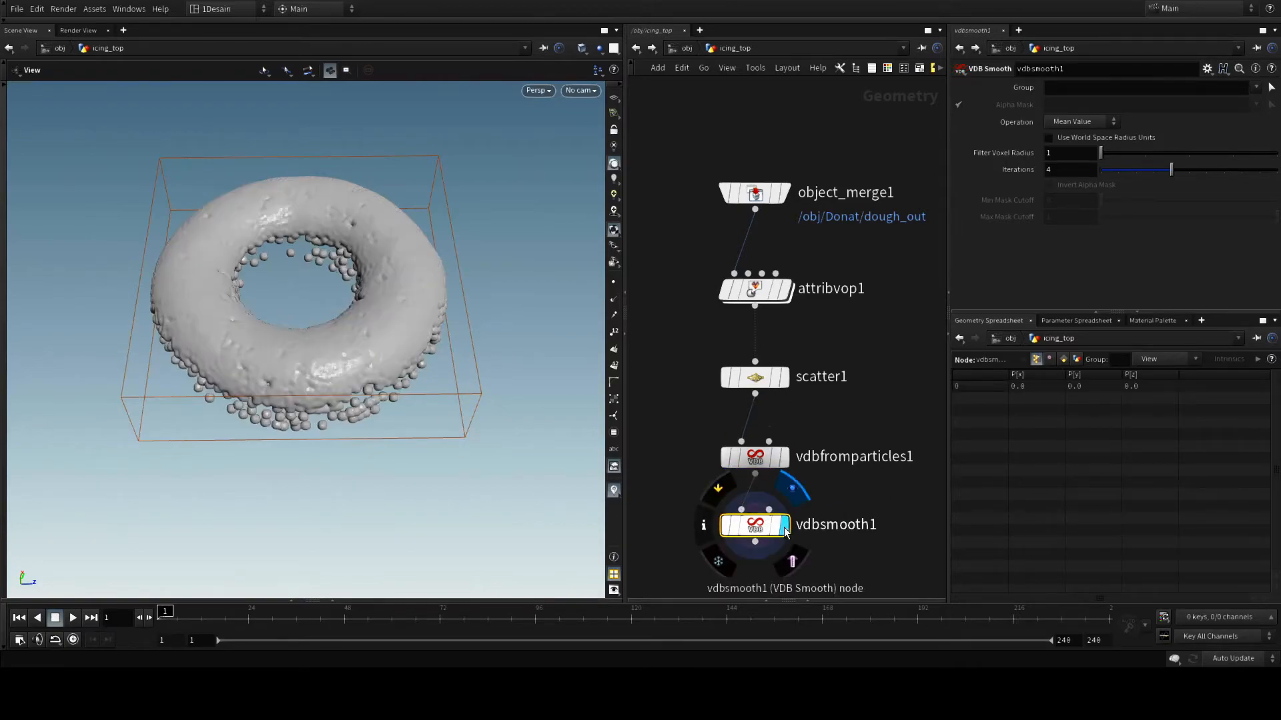
Inspect the smoothed icing and set vdbsmooth1's Filter Voxel Radius to 2.
{"action": "mouse_move", "coordinate": [400, 478]}
{"action": "left_mouse_down"}
{"action": "mouse_move", "coordinate": [393, 440]}
{"action": "mouse_move", "coordinate": [382, 465]}
{"action": "mouse_move", "coordinate": [397, 466]}
{"action": "left_mouse_up"}
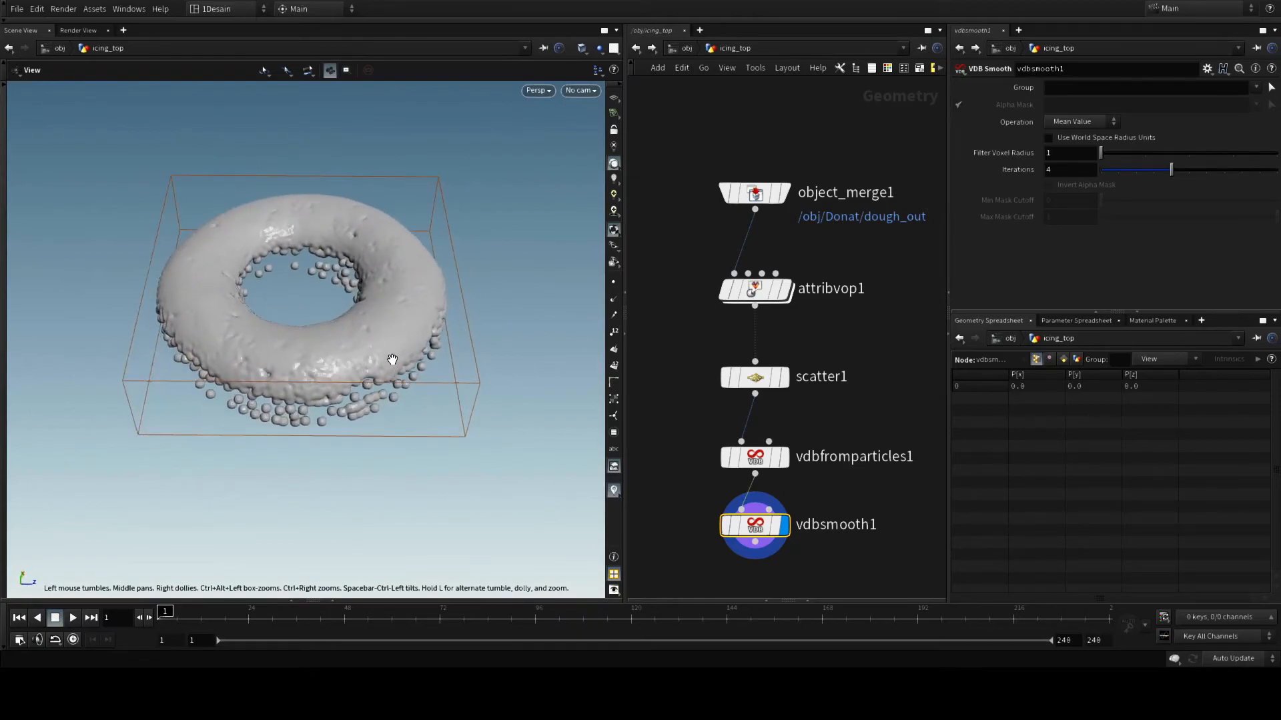
{"action": "mouse_move", "coordinate": [393, 360]}
{"action": "left_mouse_down"}
{"action": "mouse_move", "coordinate": [368, 361]}
{"action": "mouse_move", "coordinate": [392, 360]}
{"action": "left_mouse_up"}
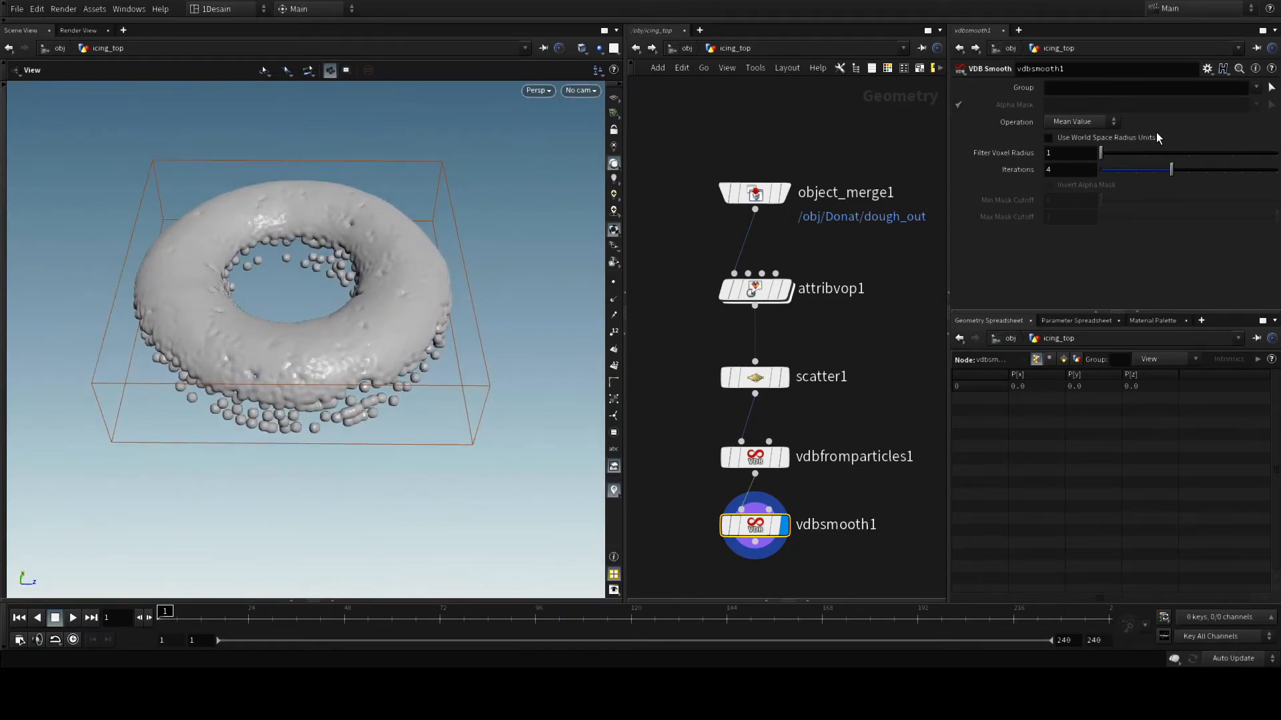
{"action": "mouse_move", "coordinate": [1094, 150]}
{"action": "left_mouse_down"}
{"action": "mouse_move", "coordinate": [1121, 159]}
{"action": "mouse_move", "coordinate": [1102, 154]}
{"action": "left_mouse_up"}
{"action": "left_click", "coordinate": [1098, 154]}
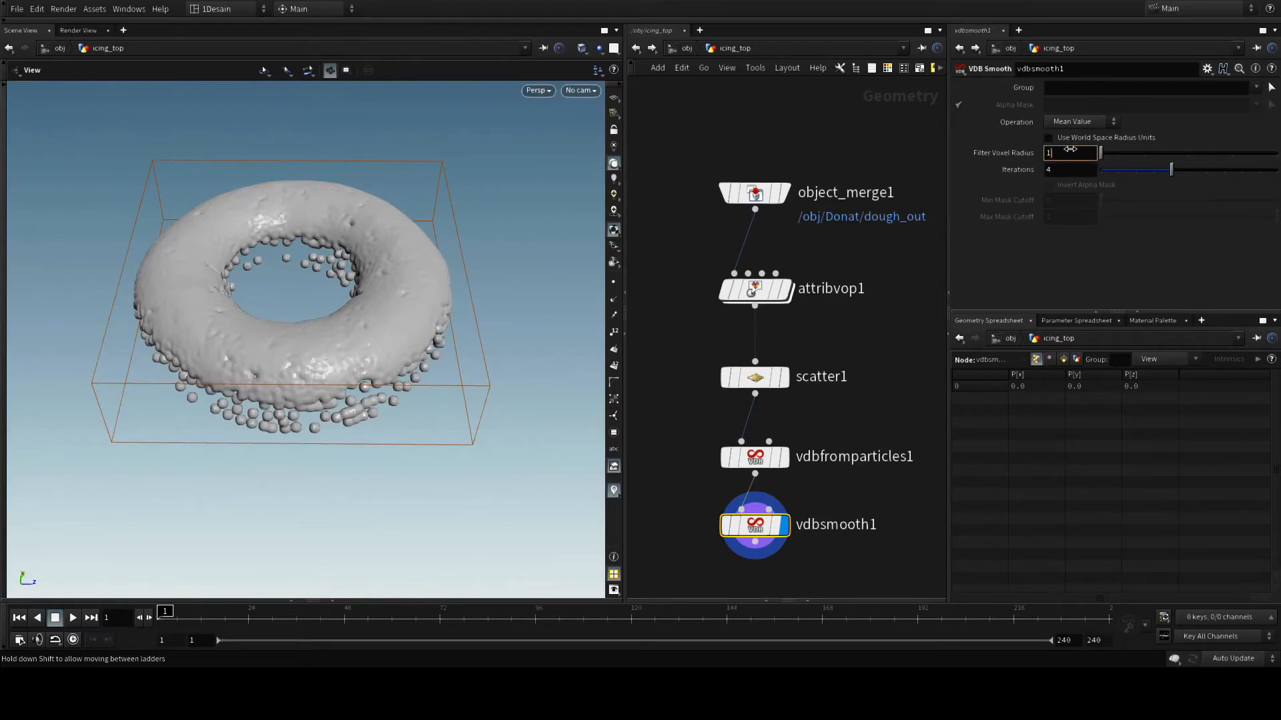
{"action": "middle_click_drag", "start_coordinate": [1070, 148], "coordinate": [1066, 198]}
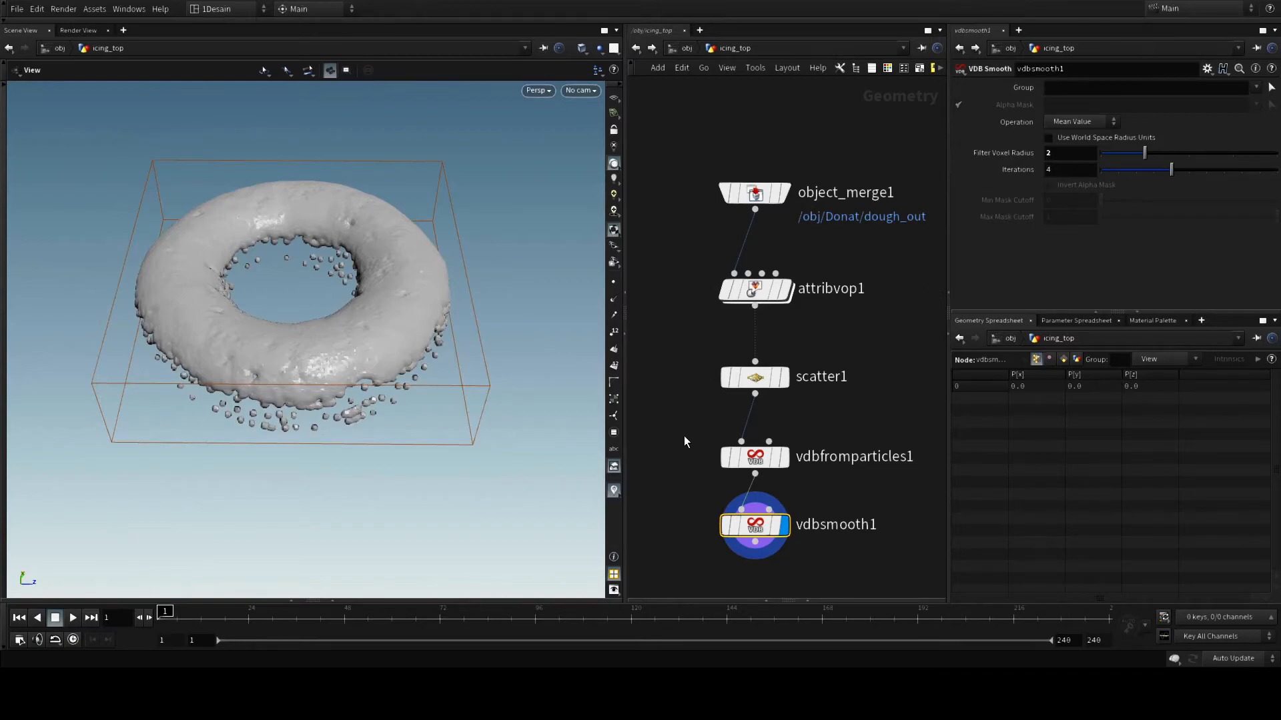
Try Point Radius Scale values of 0.03, 0.04 and 0.05 on vdbfromparticles1.
{"action": "left_click_drag", "start_coordinate": [685, 441], "coordinate": [817, 475]}
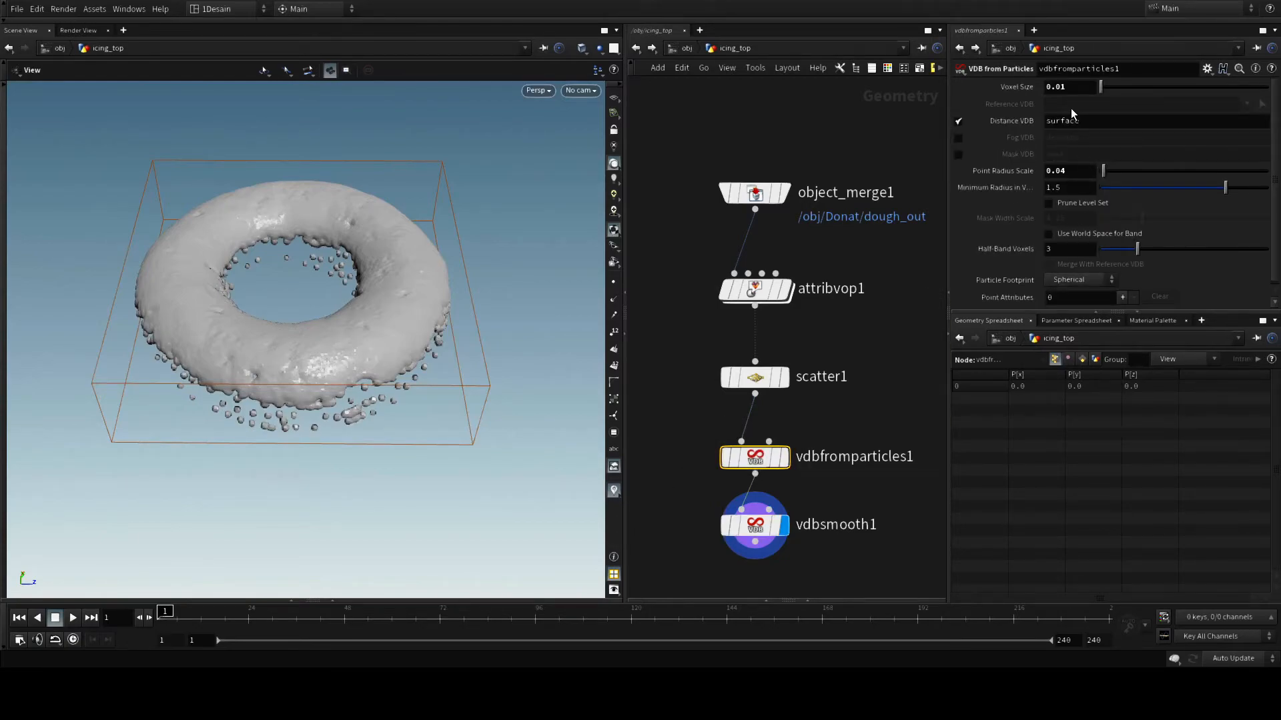
{"action": "left_click", "coordinate": [1067, 172]}
{"action": "key", "text": "BackSpace"}
{"action": "type", "text": "3"}
{"action": "key", "text": "Return"}
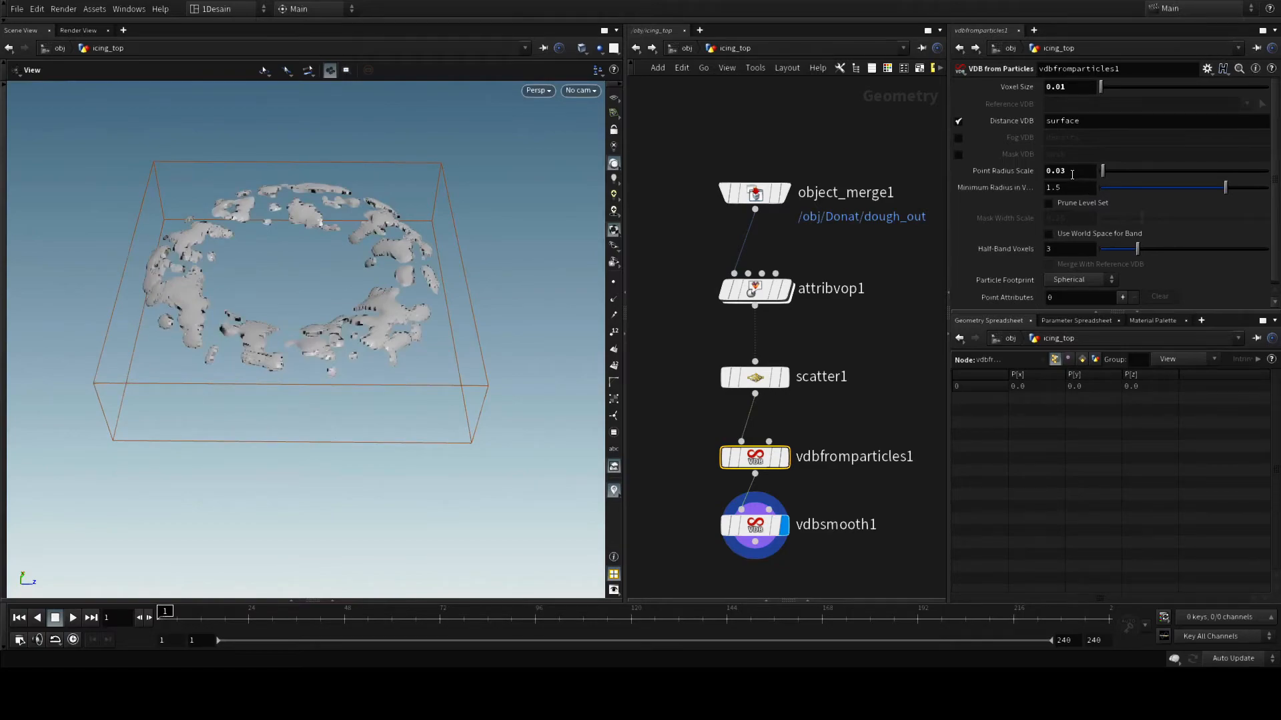
{"action": "left_click", "coordinate": [1072, 172]}
{"action": "key", "text": "BackSpace"}
{"action": "type", "text": "4"}
{"action": "key", "text": "Return"}
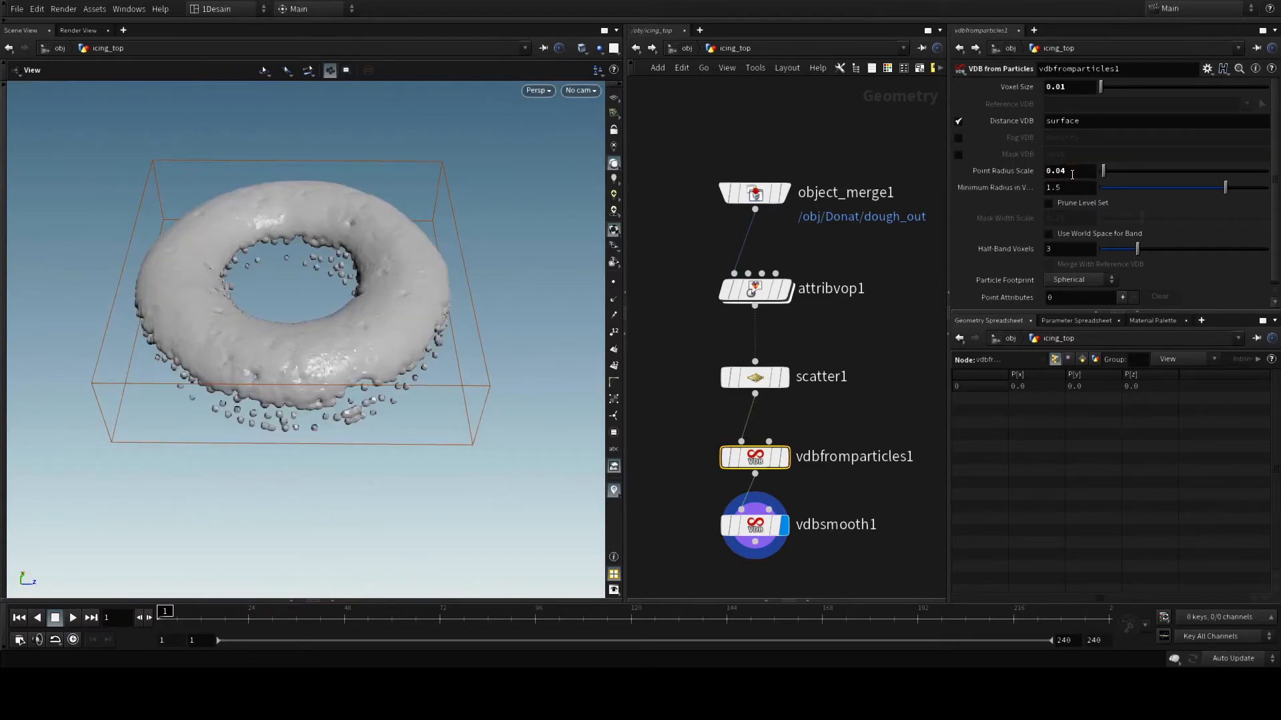
{"action": "left_click", "coordinate": [1072, 172]}
{"action": "key", "text": "BackSpace"}
{"action": "type", "text": "5"}
{"action": "key", "text": "Return"}
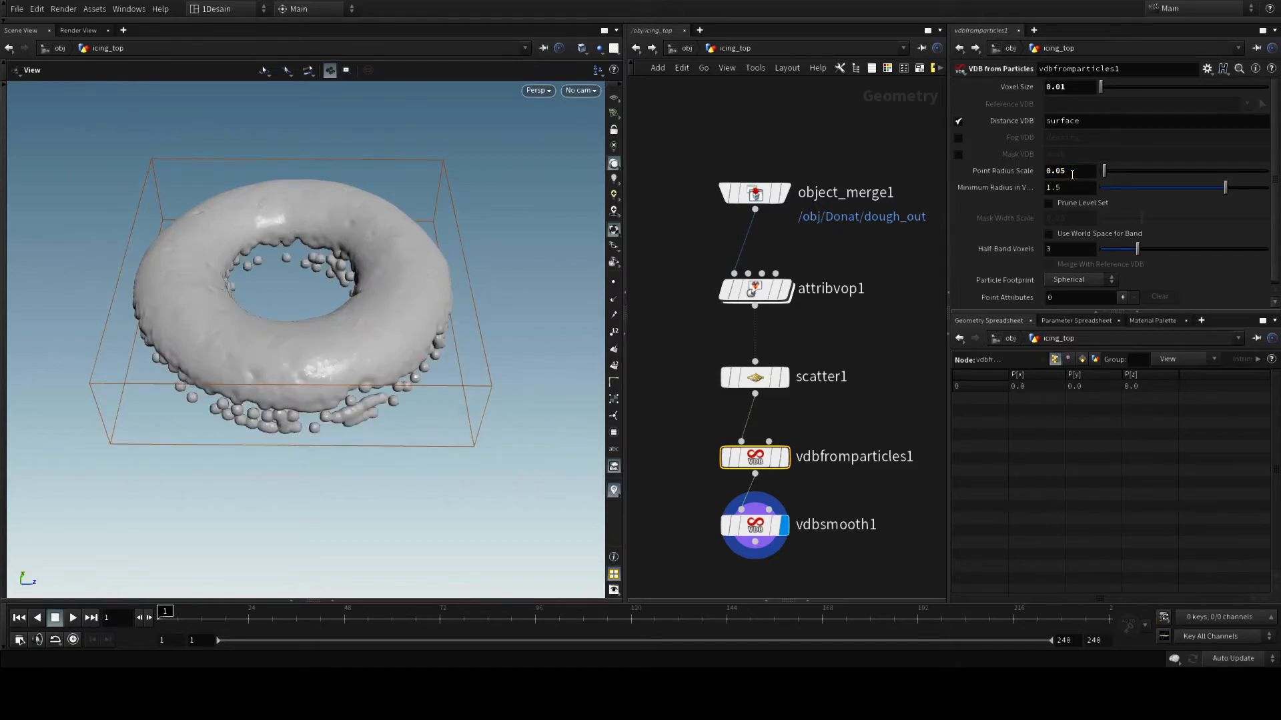
Try a Voxel Size of 0.03 on vdbfromparticles1 with Point Radius Scale values of 0.02 and 0.01.
{"action": "left_click", "coordinate": [1068, 85]}
{"action": "key", "text": "Return"}
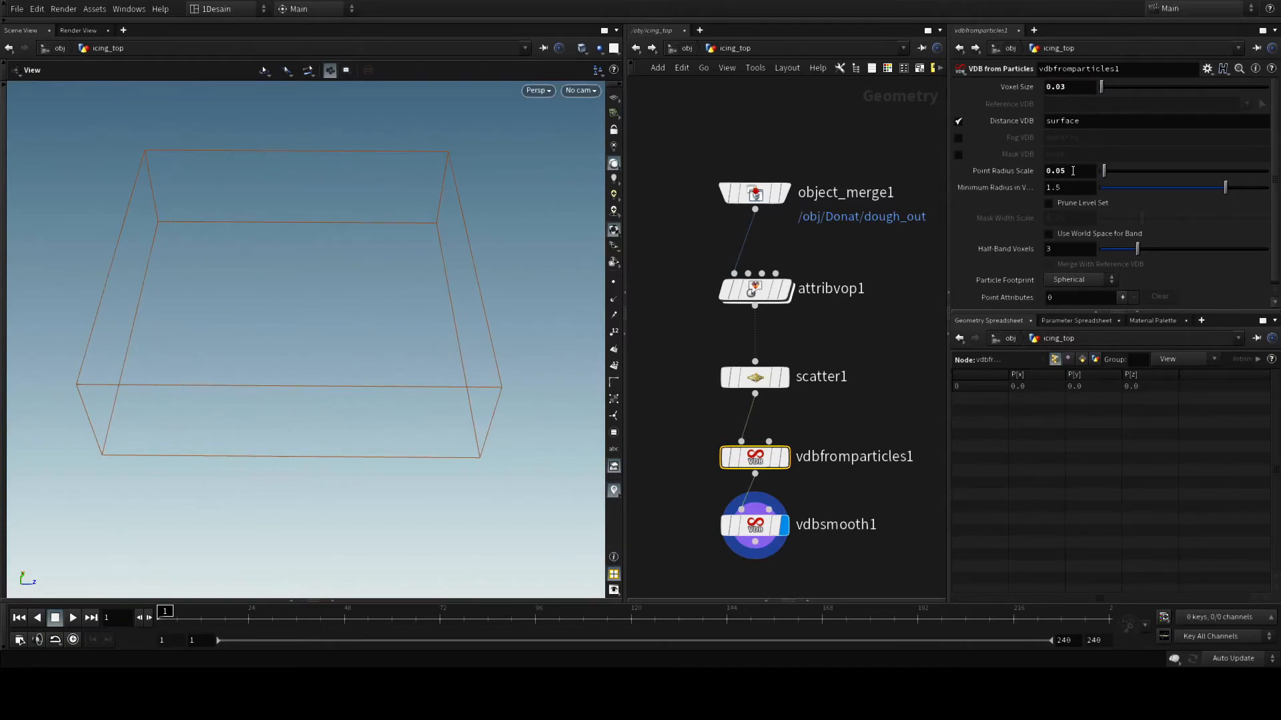
{"action": "left_click", "coordinate": [1072, 171]}
{"action": "key", "text": "BackSpace"}
{"action": "type", "text": "2"}
{"action": "key", "text": "Return"}
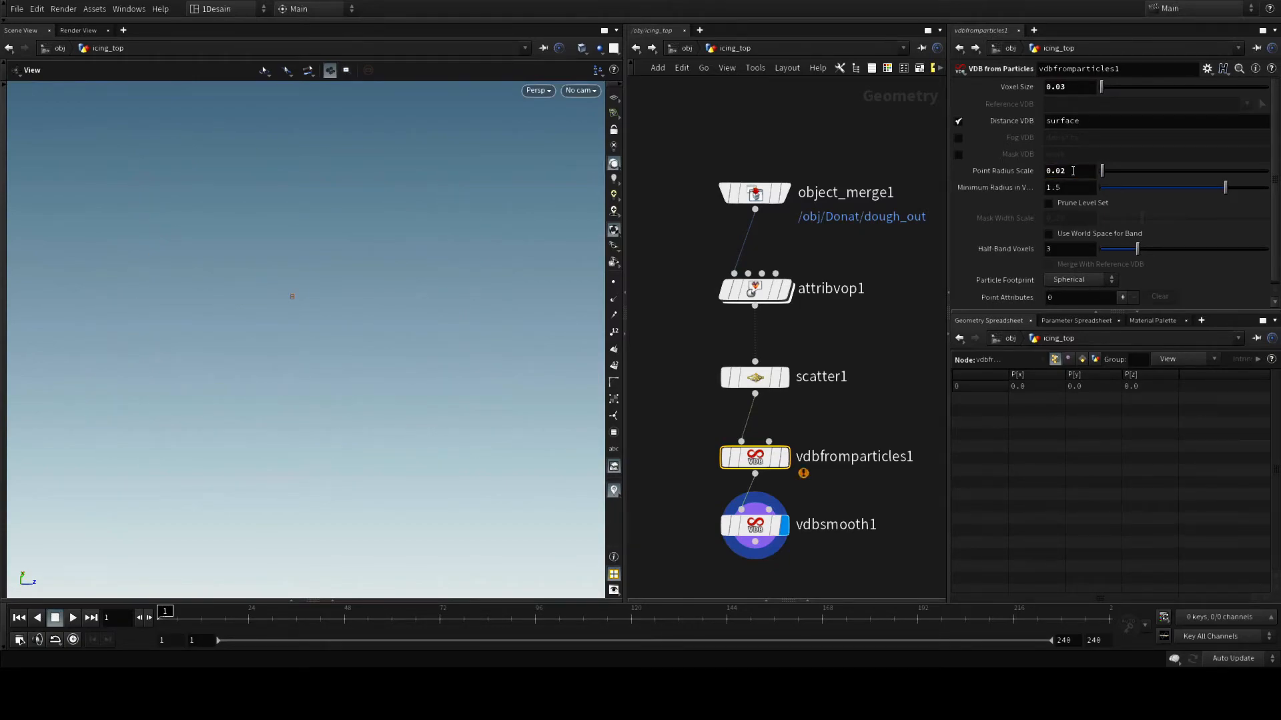
{"action": "left_click", "coordinate": [1073, 171]}
{"action": "key", "text": "BackSpace"}
{"action": "type", "text": "1"}
{"action": "key", "text": "Return"}
Try a Voxel Size of 0.02 with a Point Radius Scale of 0.03 on vdbfromparticles1.
{"action": "left_click", "coordinate": [1070, 82]}
{"action": "key", "text": "BackSpace"}
{"action": "type", "text": "2"}
{"action": "key", "text": "Return"}
{"action": "left_click", "coordinate": [1066, 170]}
{"action": "type", "text": "3"}
{"action": "key", "text": "Return"}
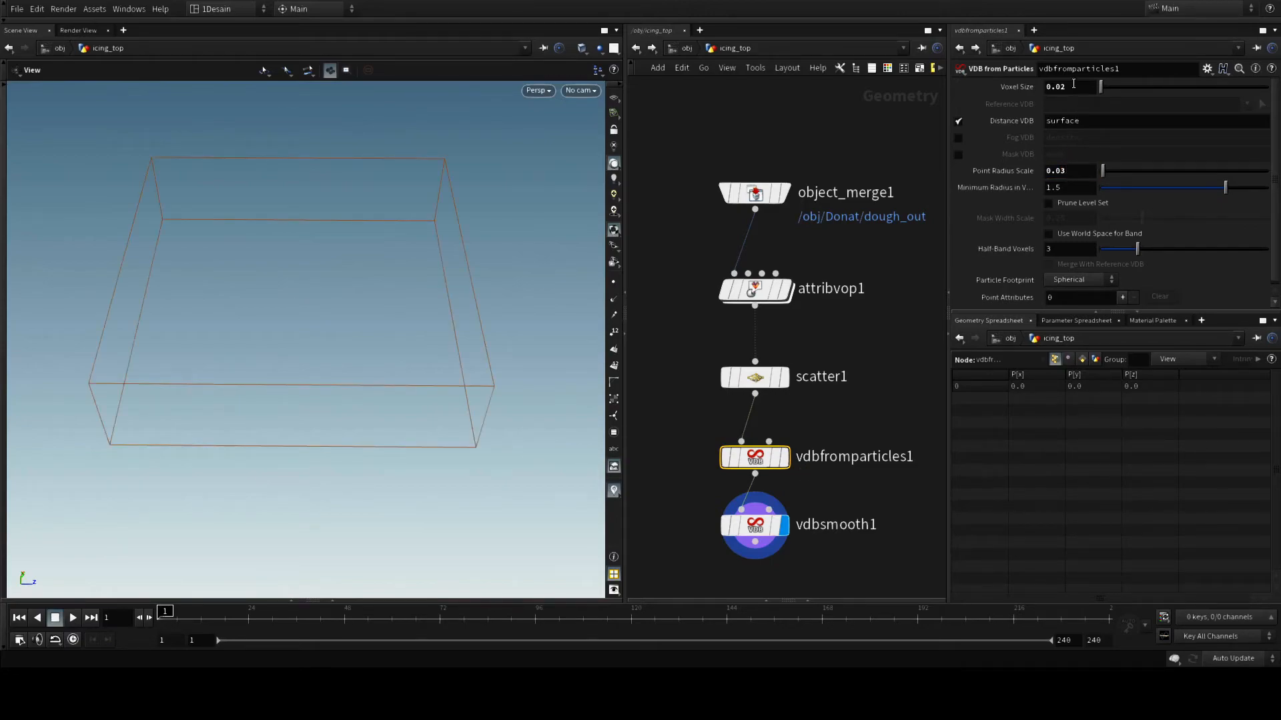
Return vdbfromparticles1's Voxel Size to 0.01 and its Point Radius Scale to 0.04.
{"action": "left_click", "coordinate": [1074, 84]}
{"action": "key", "text": "BackSpace"}
{"action": "type", "text": "1"}
{"action": "key", "text": "Return"}
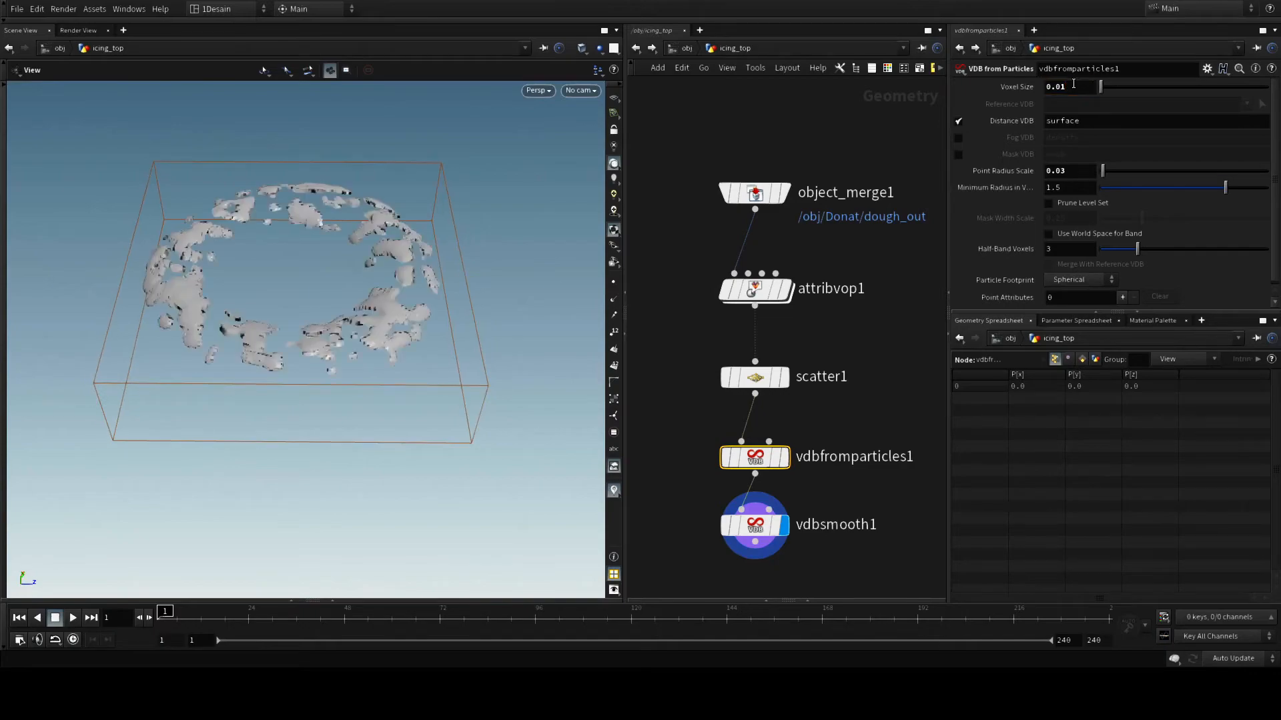
{"action": "left_click", "coordinate": [1069, 170]}
{"action": "key", "text": "BackSpace"}
{"action": "type", "text": "4"}
{"action": "key", "text": "Return"}
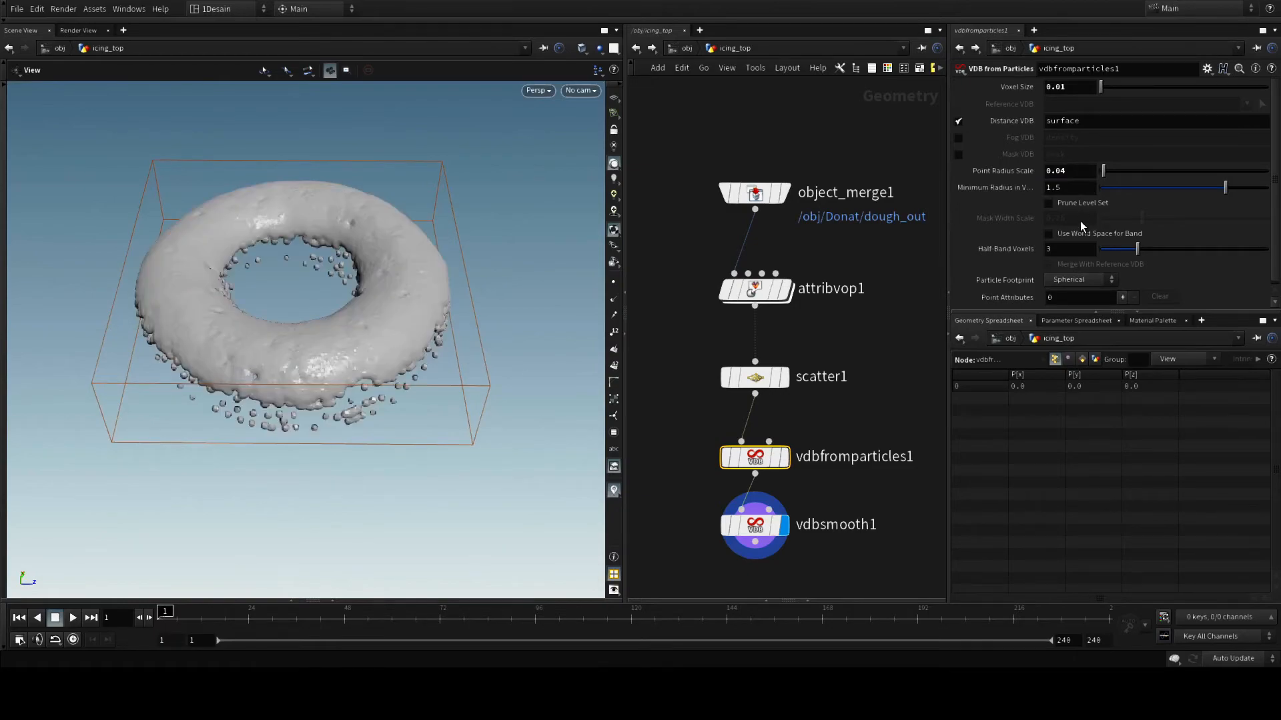
Compare Point Radius Scale values of 0.03 and 0.04 on vdbfromparticles1 while keeping the Voxel Size at 0.01.
{"action": "scroll", "coordinate": [1235, 241], "scroll_direction": "down", "scroll_amount": 1}
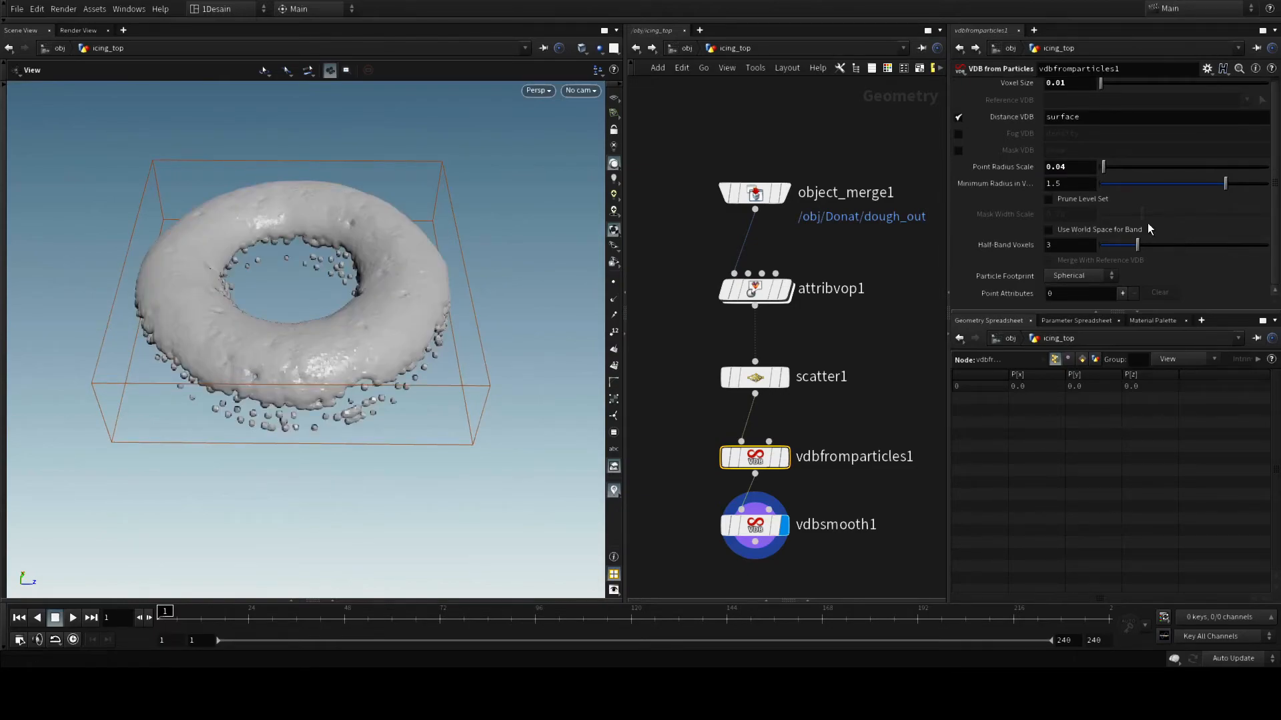
{"action": "left_click", "coordinate": [1070, 83]}
{"action": "scroll", "coordinate": [1119, 166], "scroll_direction": "up", "scroll_amount": 1}
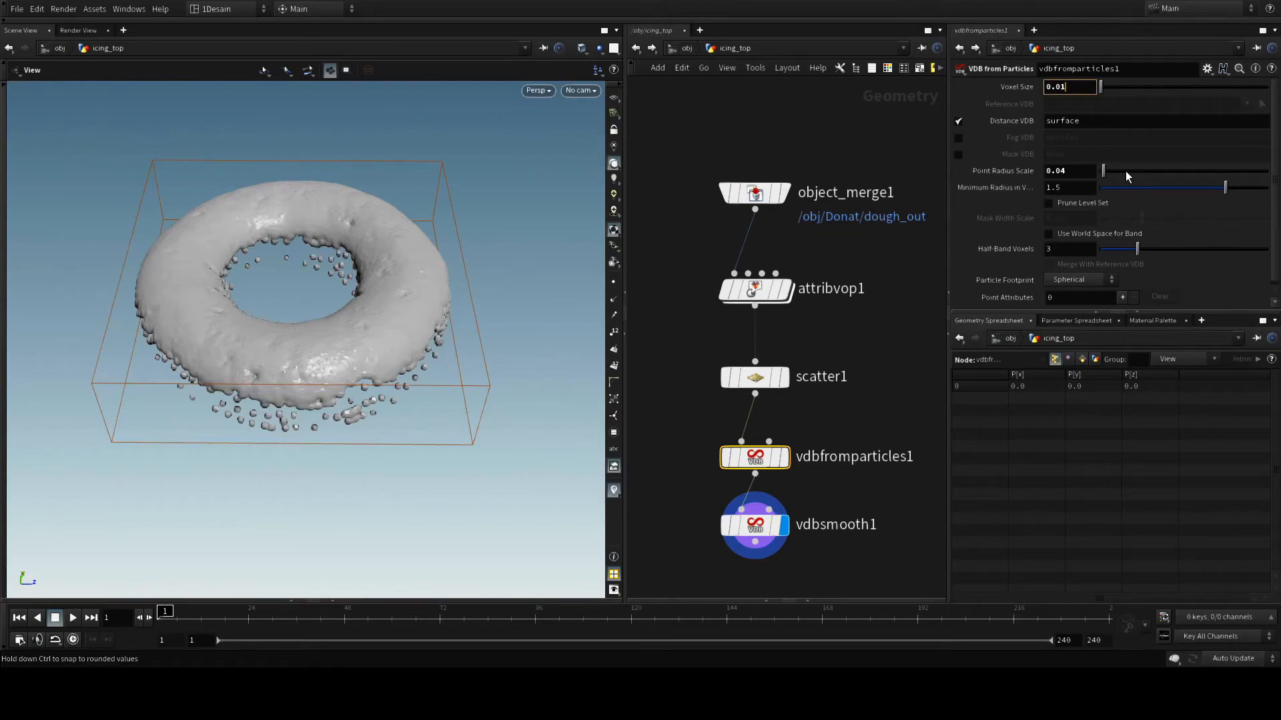
{"action": "left_click", "coordinate": [1066, 173]}
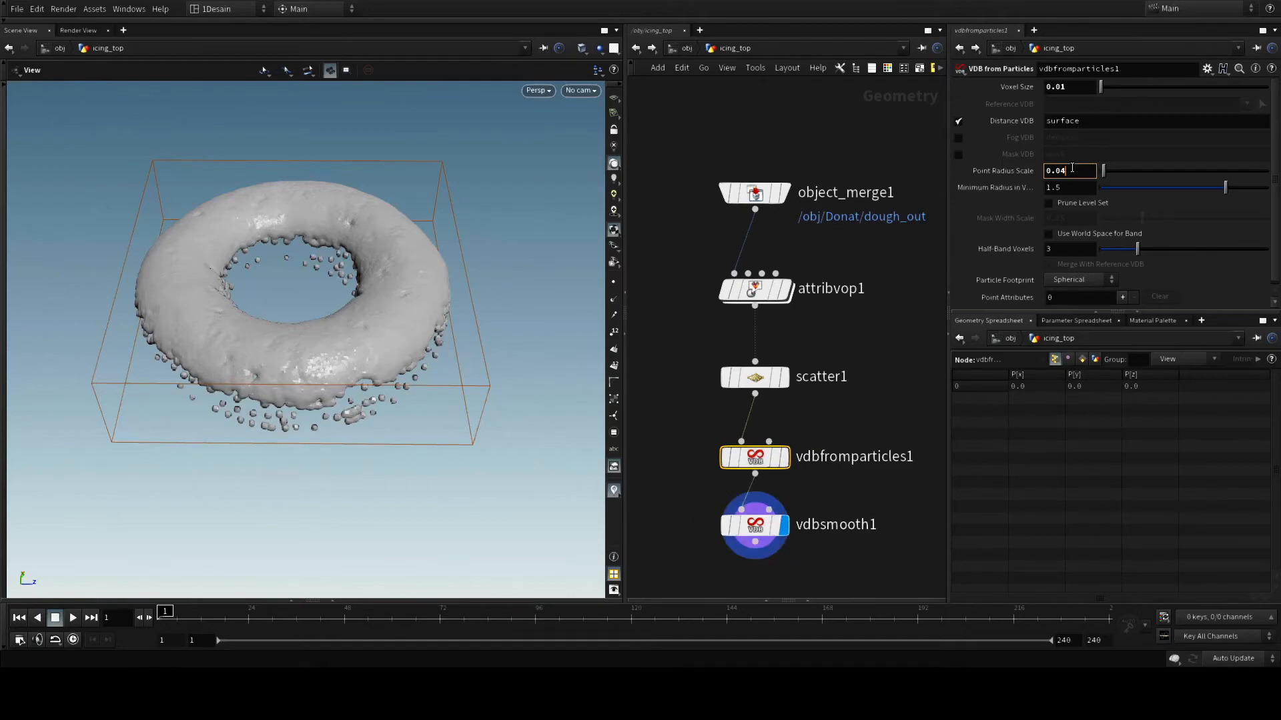
{"action": "key", "text": "BackSpace"}
{"action": "type", "text": "3"}
{"action": "key", "text": "Return"}
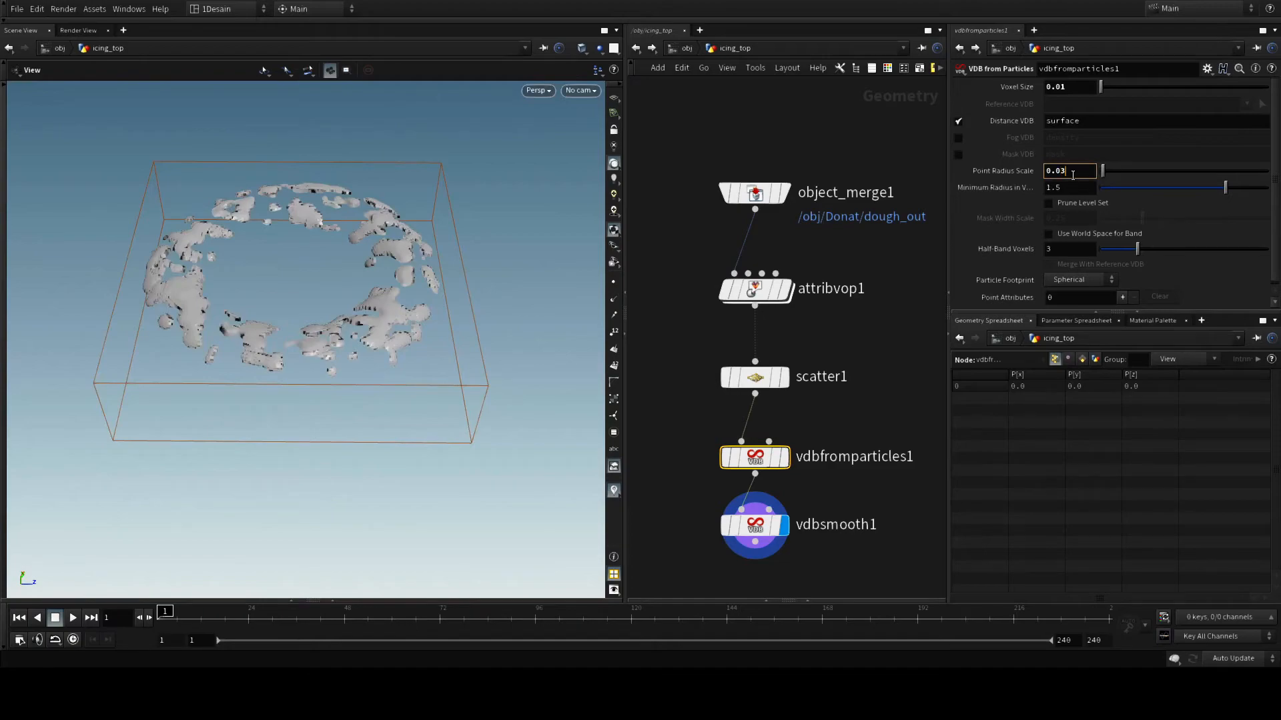
{"action": "type", "text": "4"}
{"action": "key", "text": "Return"}
Raise vdbfromparticles1's Point Radius Scale first to 0.05 and finally to 0.06.
{"action": "left_click", "coordinate": [1072, 175]}
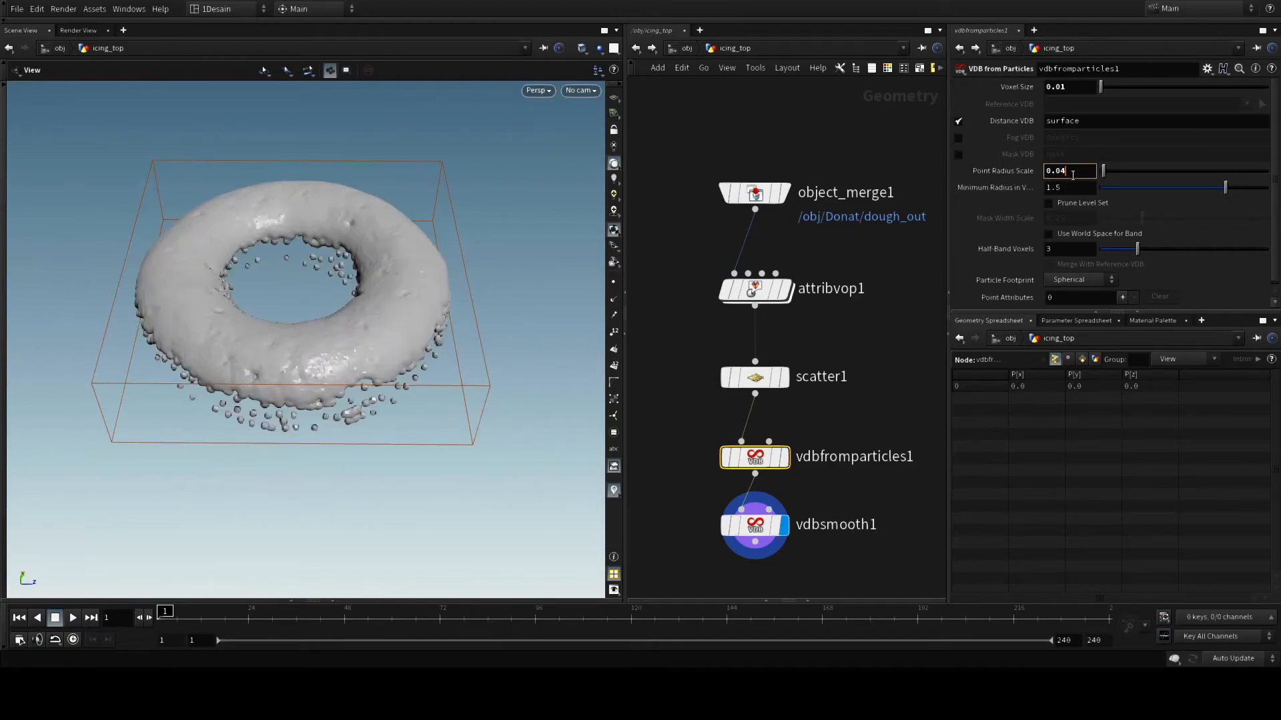
{"action": "key", "text": "BackSpace"}
{"action": "type", "text": "5"}
{"action": "key", "text": "Return"}
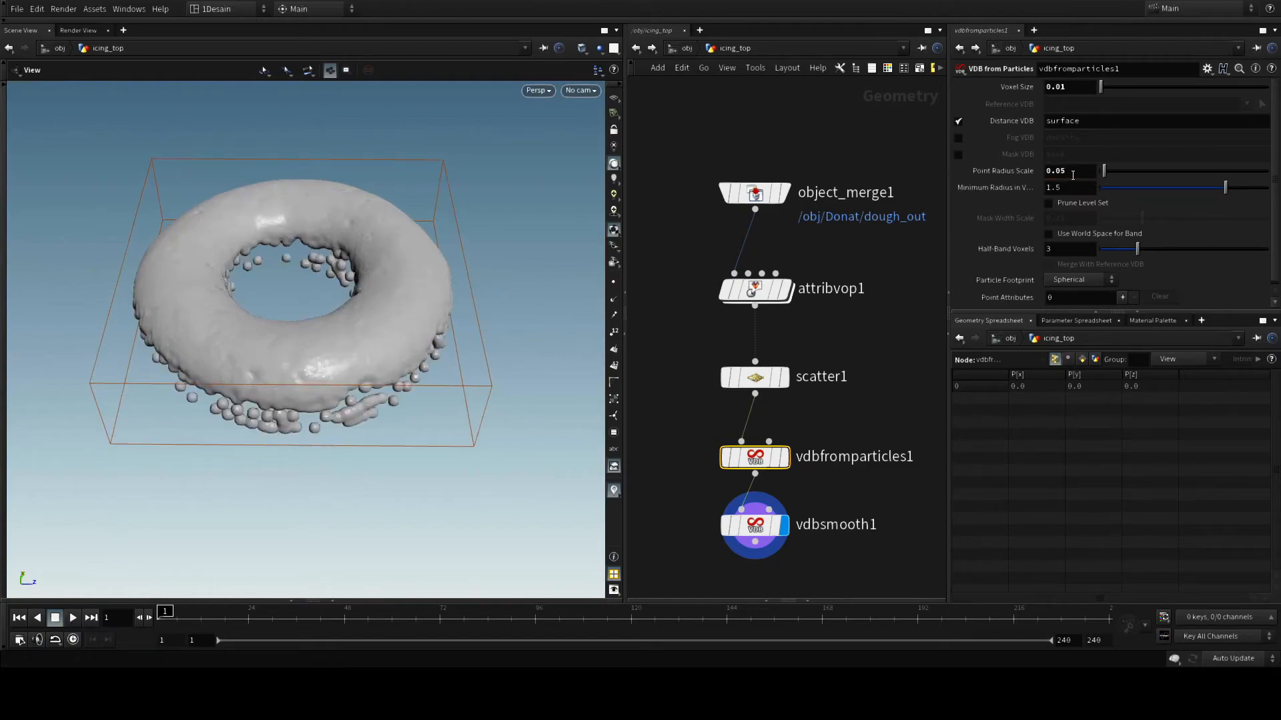
{"action": "left_click", "coordinate": [1073, 175]}
{"action": "type", "text": "6"}
{"action": "key", "text": "Return"}
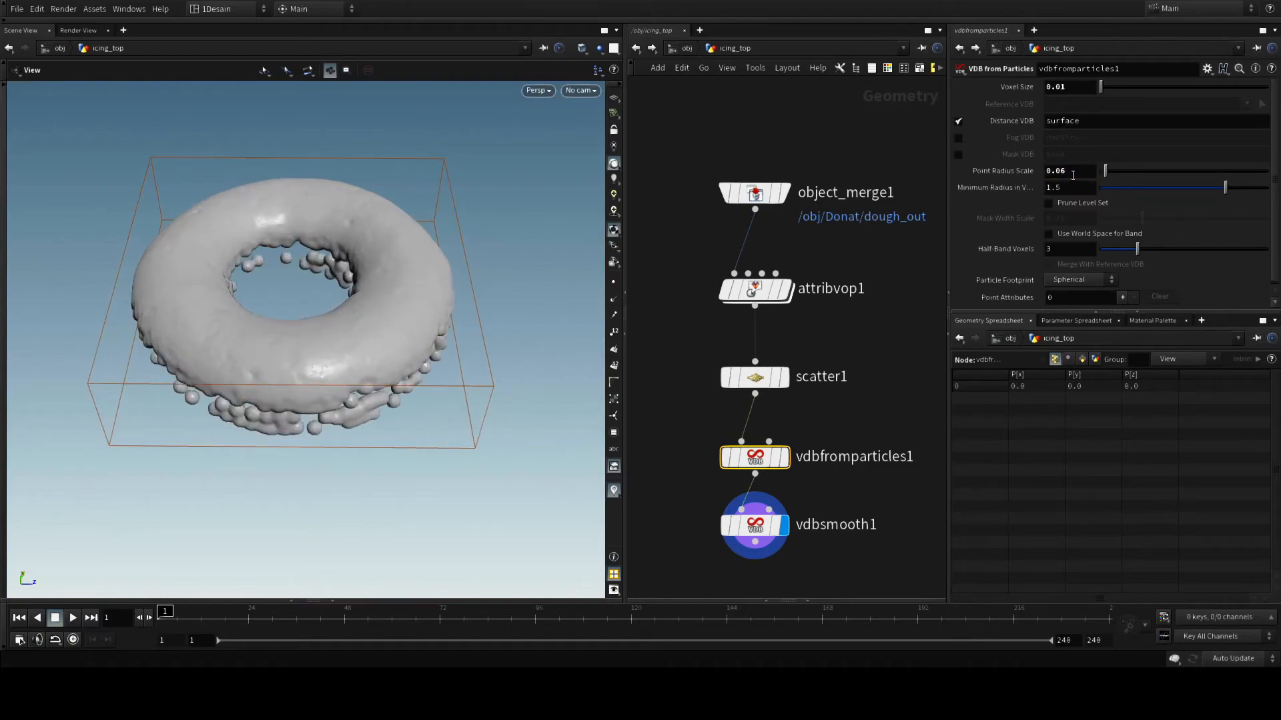
Set vdbfromparticles1's Voxel Size to 0.02.
{"action": "left_click", "coordinate": [1073, 86]}
{"action": "type", "text": "2"}
{"action": "key", "text": "Return"}
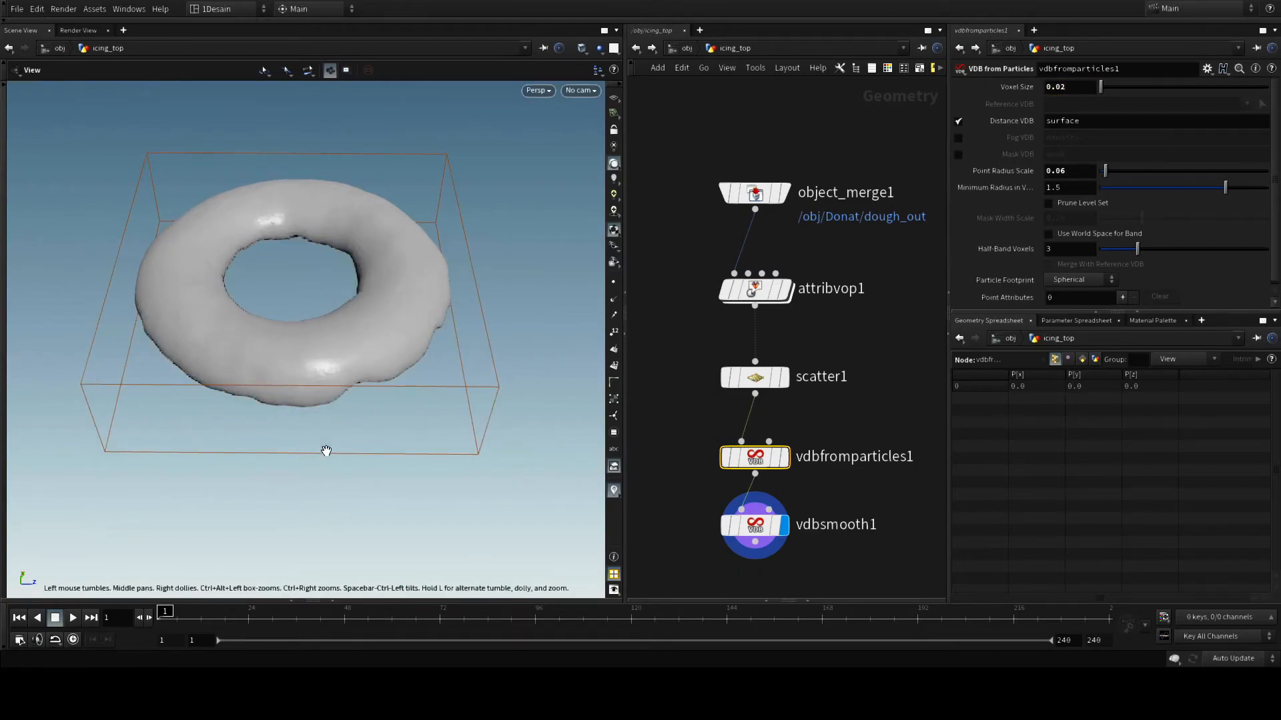
Try Voxel Size values of 0.015 and 0.017 on vdbfromparticles1.
{"action": "mouse_move", "coordinate": [323, 449]}
{"action": "left_mouse_down"}
{"action": "mouse_move", "coordinate": [289, 406]}
{"action": "mouse_move", "coordinate": [277, 338]}
{"action": "mouse_move", "coordinate": [206, 429]}
{"action": "mouse_move", "coordinate": [332, 380]}
{"action": "mouse_move", "coordinate": [298, 294]}
{"action": "mouse_move", "coordinate": [282, 350]}
{"action": "mouse_move", "coordinate": [283, 503]}
{"action": "mouse_move", "coordinate": [343, 452]}
{"action": "mouse_move", "coordinate": [368, 501]}
{"action": "mouse_move", "coordinate": [263, 438]}
{"action": "mouse_move", "coordinate": [301, 471]}
{"action": "mouse_move", "coordinate": [295, 443]}
{"action": "mouse_move", "coordinate": [314, 446]}
{"action": "left_mouse_up"}
{"action": "scroll", "coordinate": [279, 277], "scroll_direction": "up", "scroll_amount": 5}
{"action": "scroll", "coordinate": [300, 303], "scroll_direction": "down", "scroll_amount": 4}
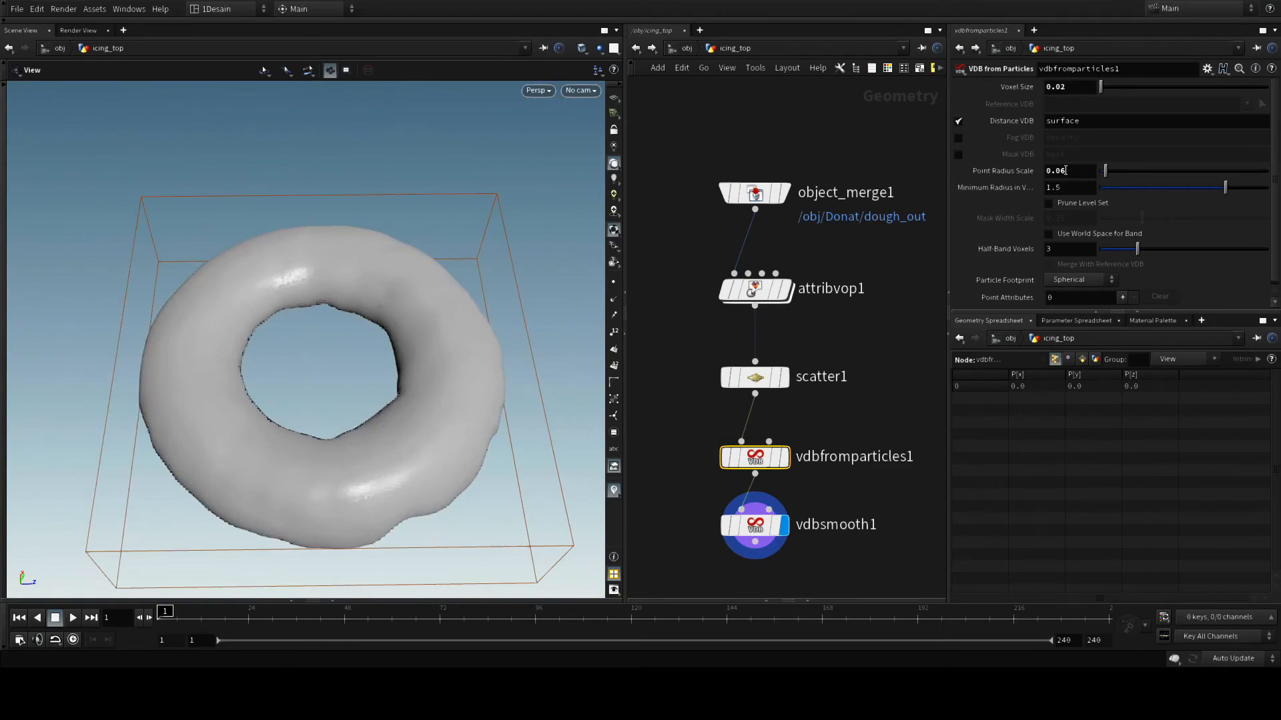
{"action": "left_click", "coordinate": [1066, 171]}
{"action": "left_click", "coordinate": [1066, 87]}
{"action": "type", "text": "5"}
{"action": "key", "text": "Return"}
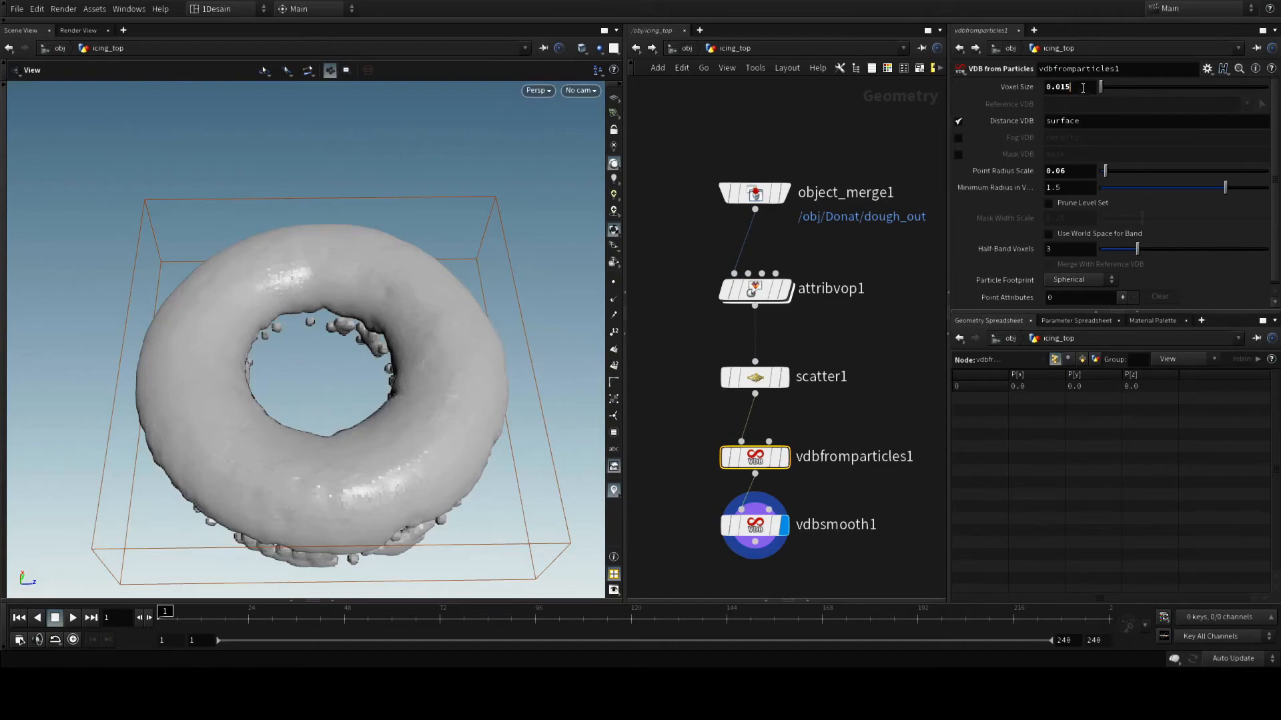
{"action": "left_click", "coordinate": [1082, 87]}
{"action": "type", "text": "7"}
{"action": "key", "text": "Return"}
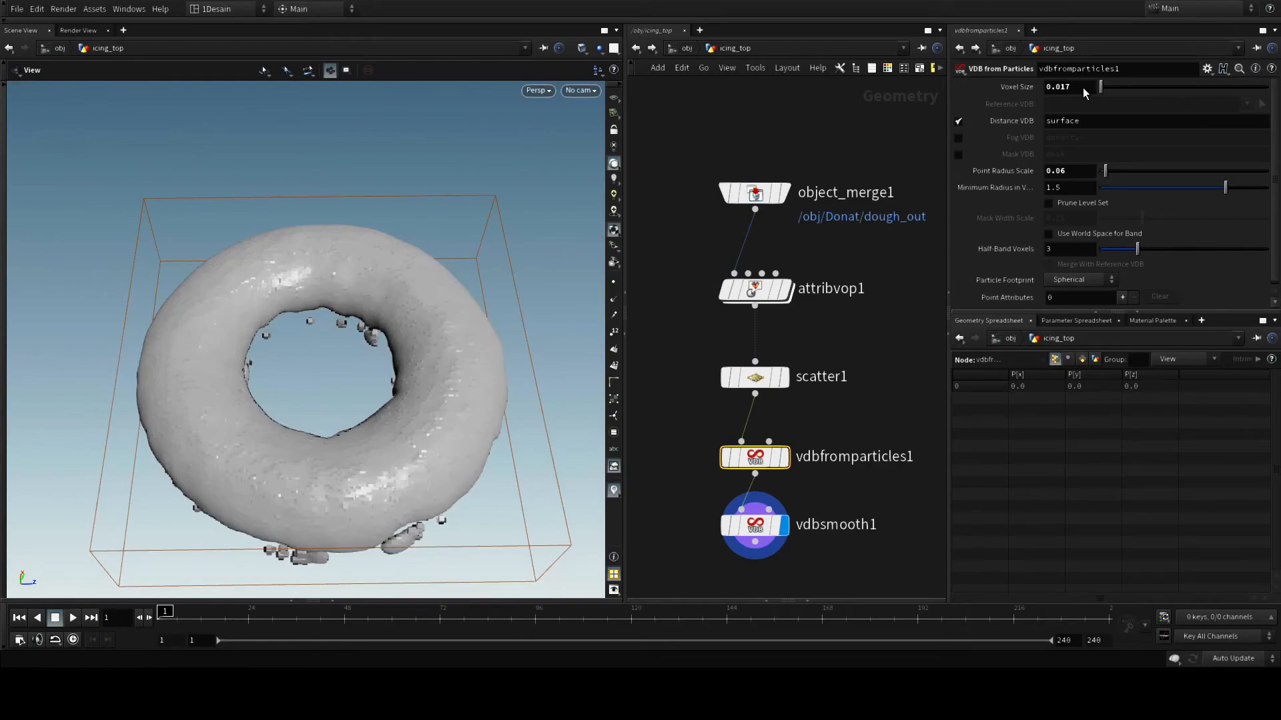
Try Voxel Size values of 0.018 and 0.019 on vdbfromparticles1, checking the icing's lower edge after each change.
{"action": "left_click", "coordinate": [1080, 88]}
{"action": "type", "text": "8"}
{"action": "key", "text": "Return"}
{"action": "left_click_drag", "start_coordinate": [307, 485], "coordinate": [291, 403]}
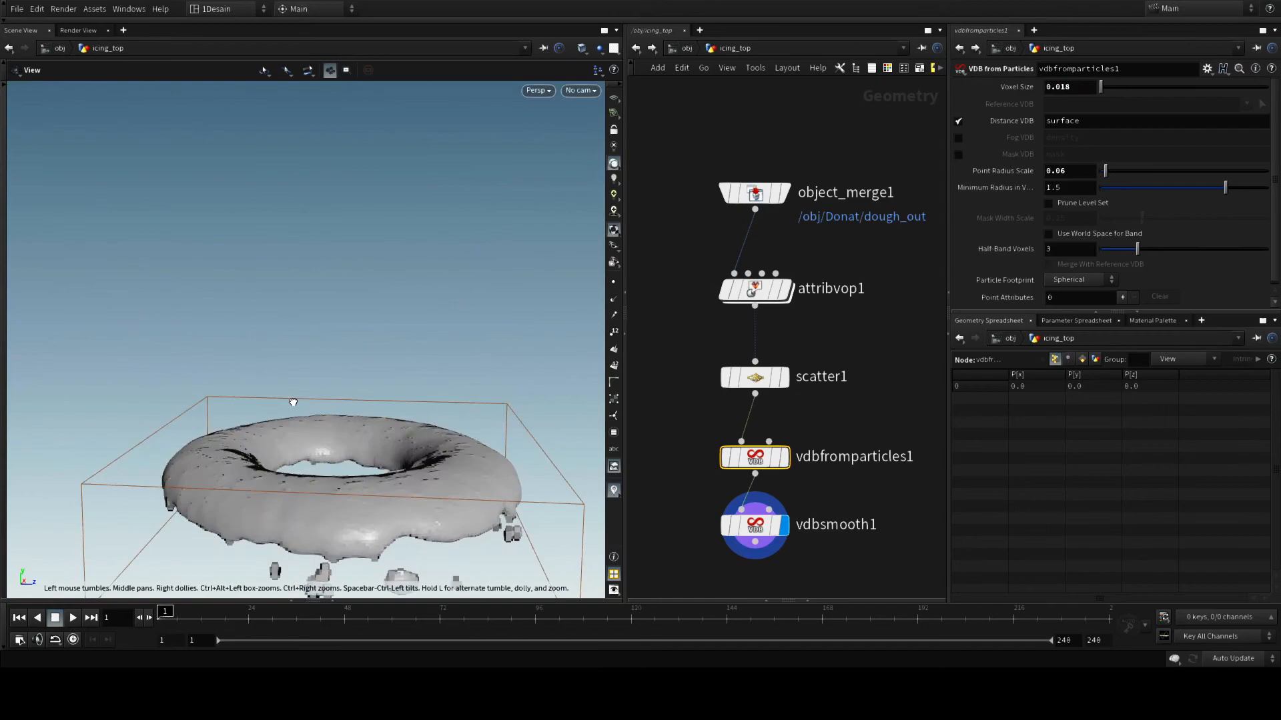
{"action": "left_click", "coordinate": [1072, 87]}
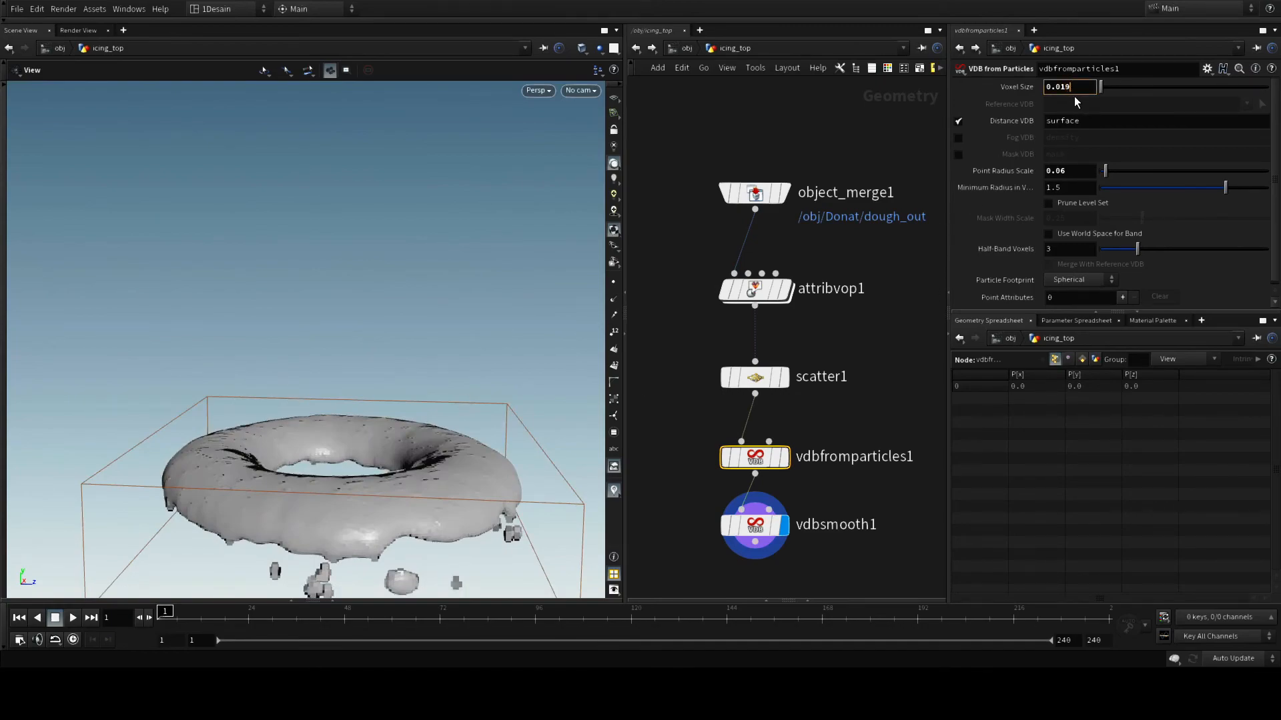
{"action": "type", "text": "9"}
{"action": "key", "text": "Return"}
{"action": "left_click_drag", "start_coordinate": [429, 423], "coordinate": [341, 453]}
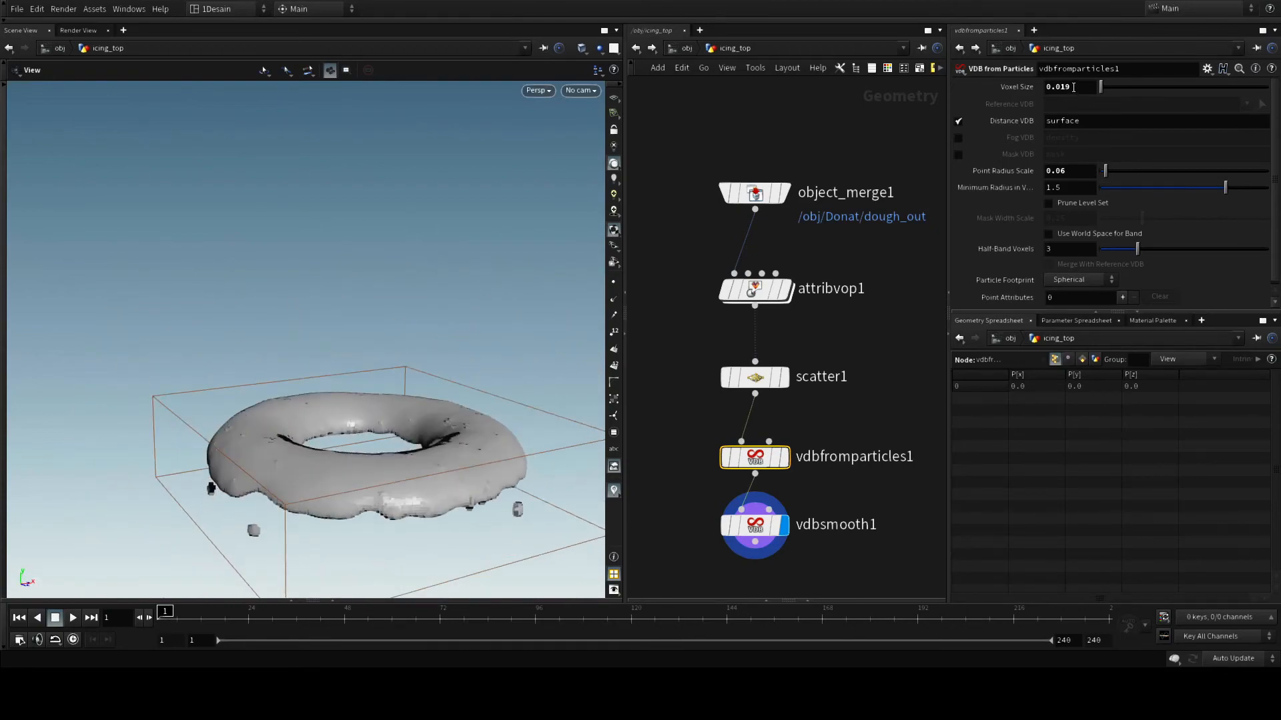
Return vdbfromparticles1's Voxel Size to 0.02 and check the icing from another angle.
{"action": "left_click", "coordinate": [1074, 87]}
{"action": "key", "text": "BackSpace"}
{"action": "key", "text": "BackSpace"}
{"action": "type", "text": "2"}
{"action": "key", "text": "Return"}
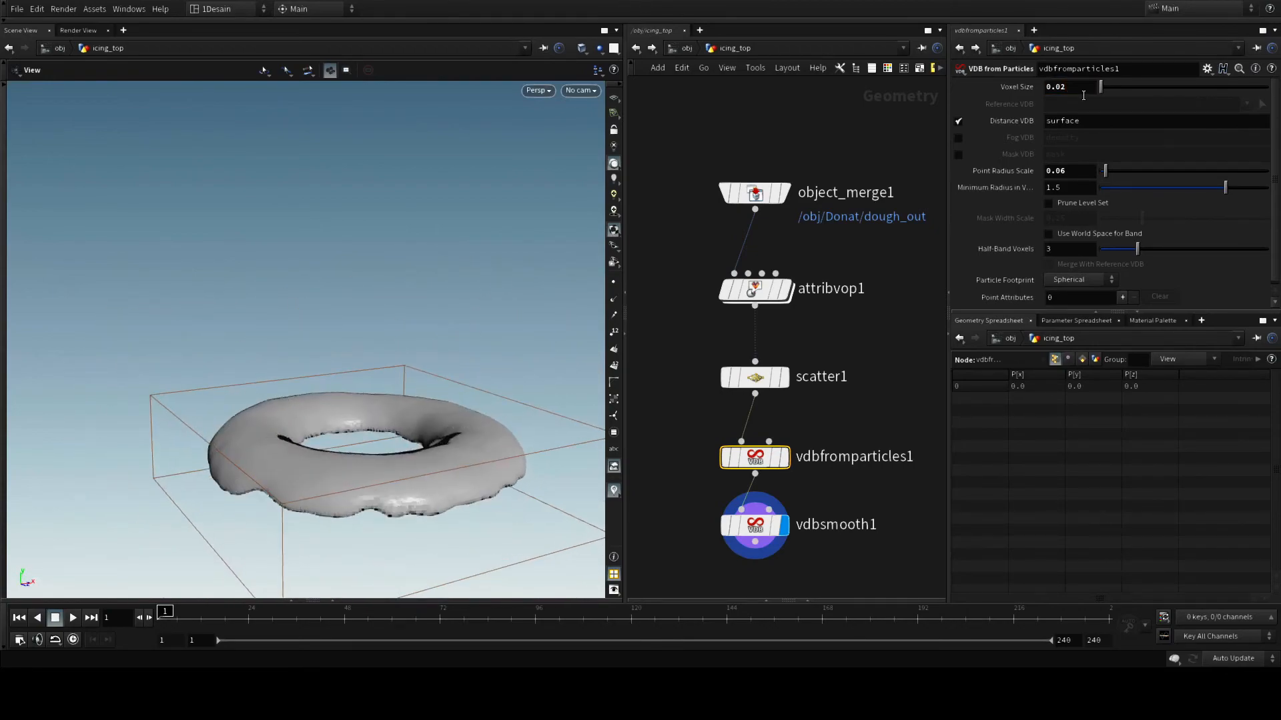
{"action": "left_click_drag", "start_coordinate": [338, 464], "coordinate": [394, 492]}
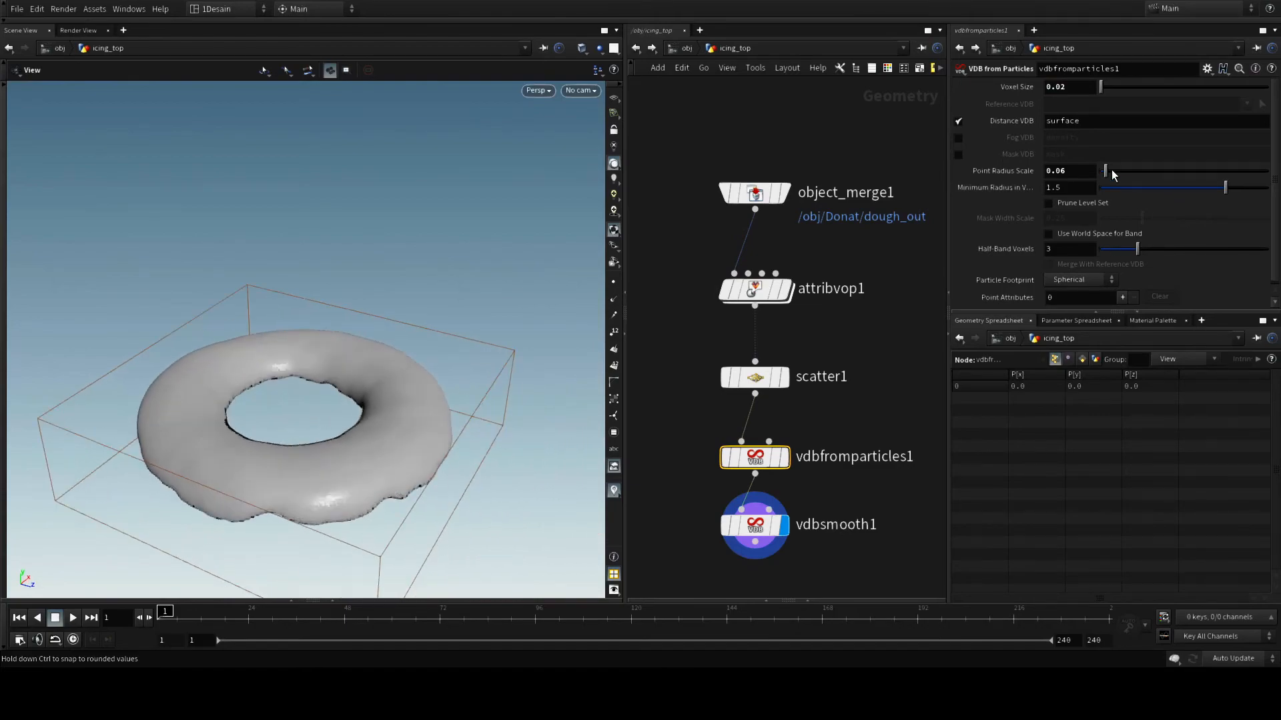
Try Point Radius Scale values of 0.07, 0.5 and slightly higher on vdbfromparticles1.
{"action": "left_click", "coordinate": [1073, 171]}
{"action": "key", "text": "BackSpace"}
{"action": "type", "text": "7"}
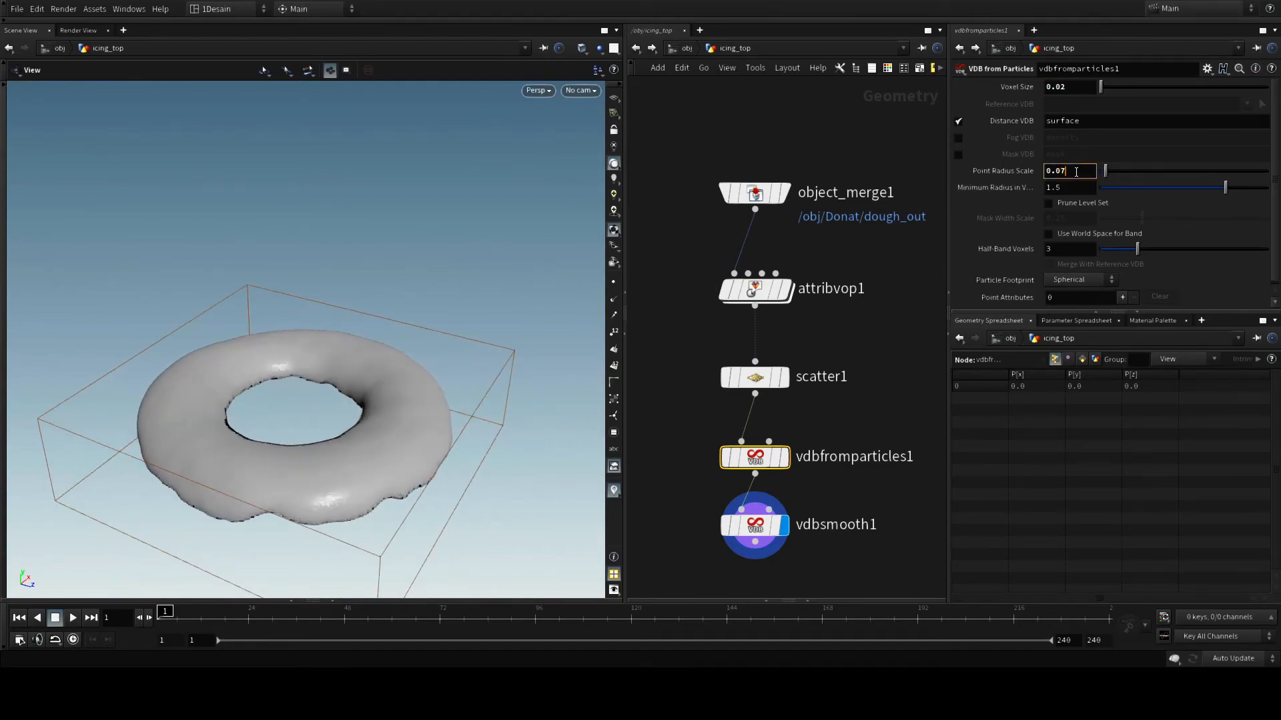
{"action": "key", "text": "Return"}
{"action": "left_click", "coordinate": [1076, 173]}
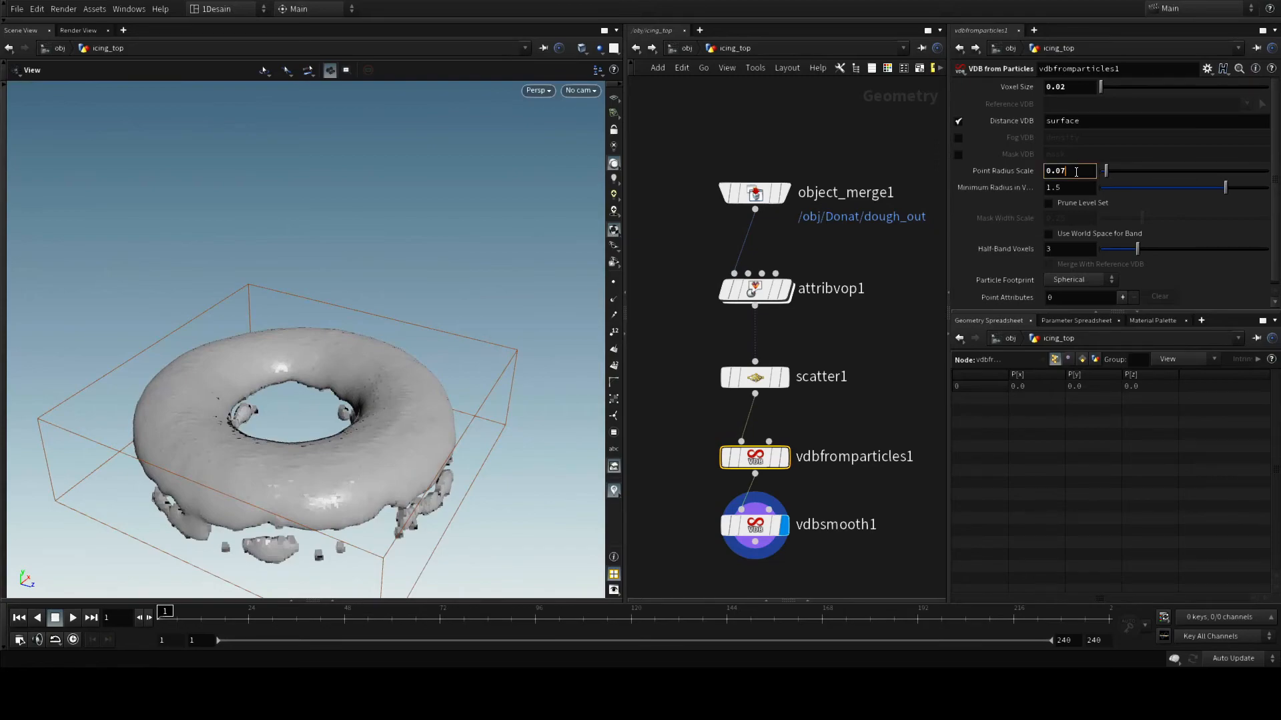
{"action": "type", "text": "0.5"}
{"action": "key", "text": "Return"}
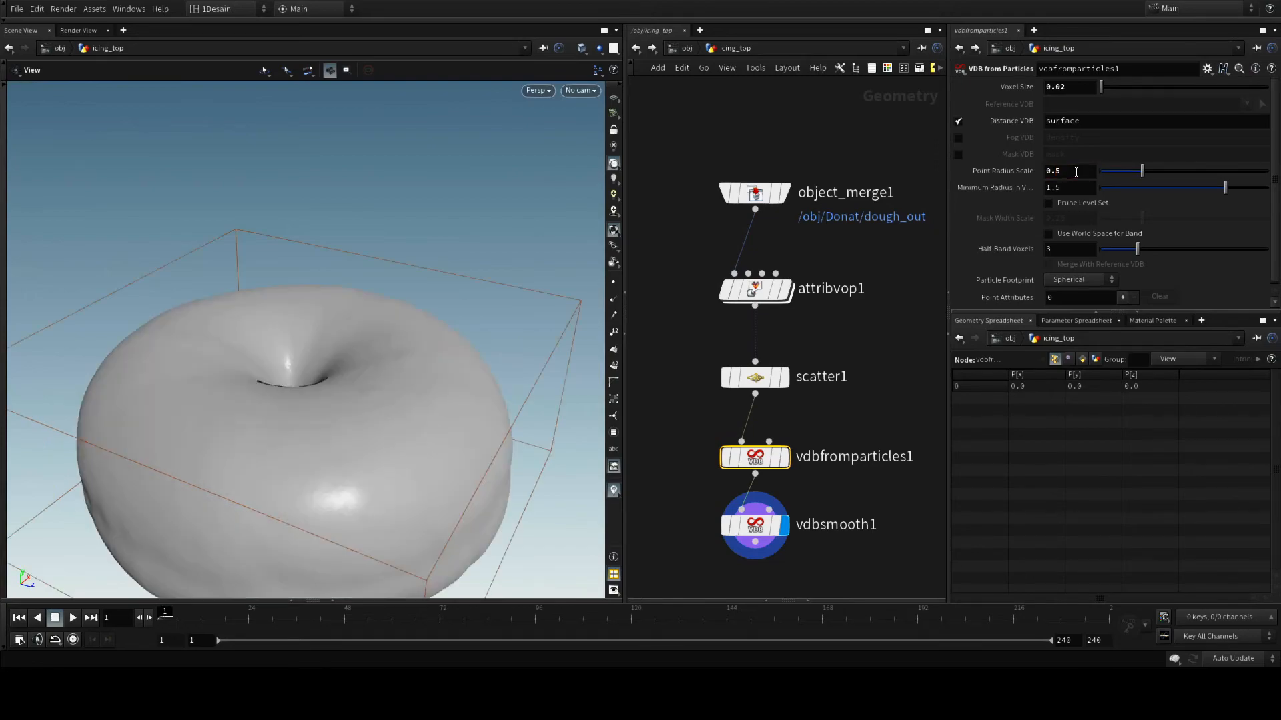
{"action": "left_click", "coordinate": [1076, 173]}
{"action": "key", "text": "Return"}
Compare Point Radius Scale values of 0.06, 0.05 and 0.07 on vdbfromparticles1.
{"action": "left_click", "coordinate": [1058, 172]}
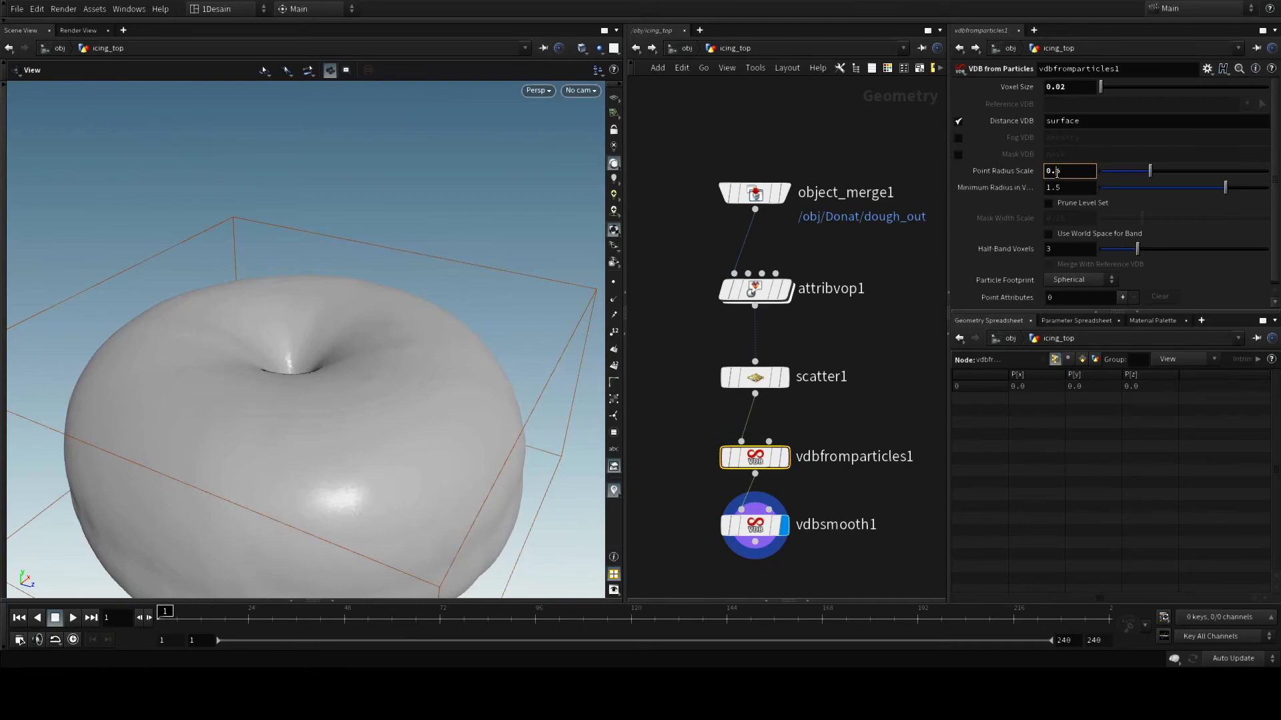
{"action": "key", "text": "Return"}
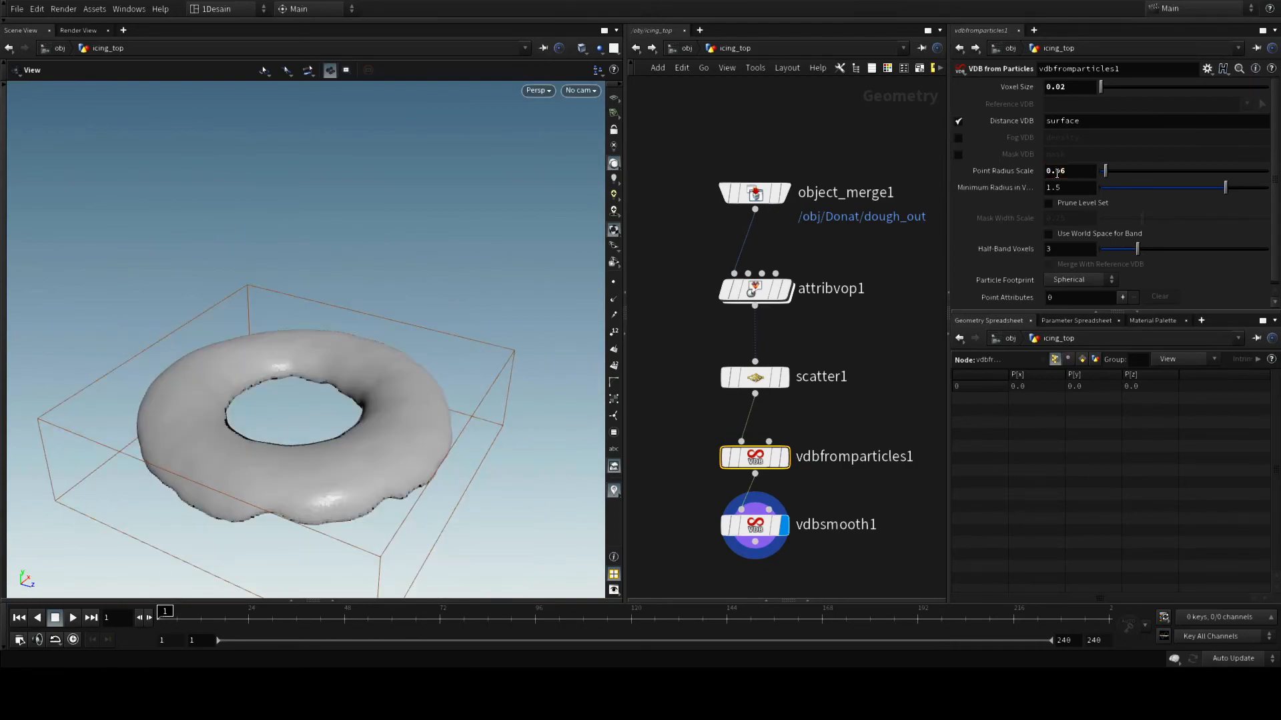
{"action": "left_click", "coordinate": [1067, 174]}
{"action": "key", "text": "Return"}
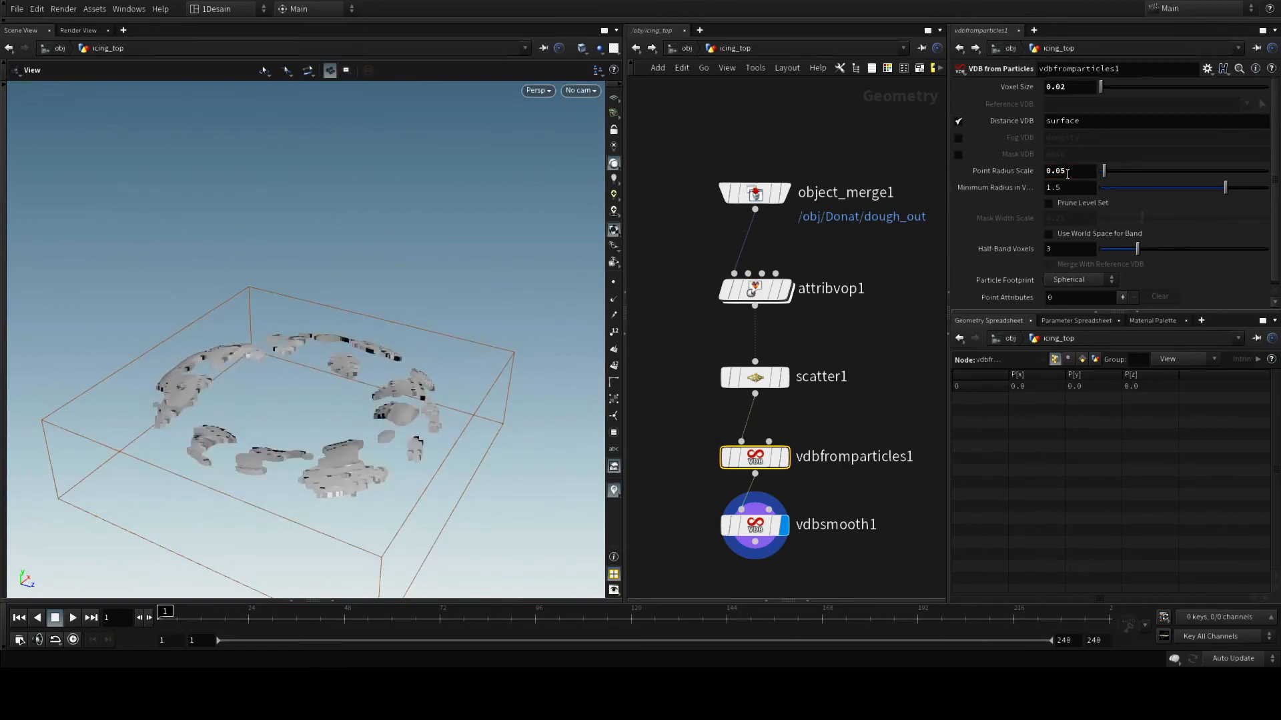
{"action": "left_click", "coordinate": [1067, 174]}
{"action": "type", "text": "0.07"}
{"action": "key", "text": "Return"}
Return vdbfromparticles1's Point Radius Scale to 0.06.
{"action": "left_click", "coordinate": [1067, 174]}
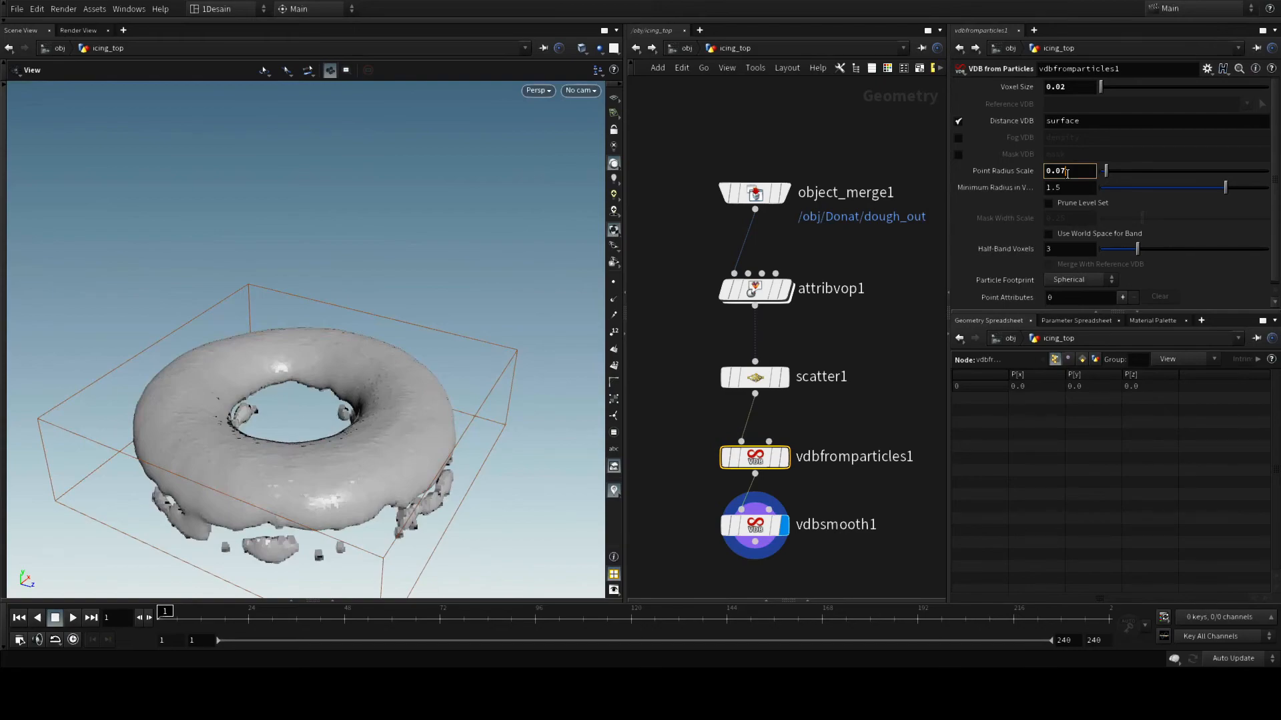
{"action": "type", "text": "0.06"}
{"action": "key", "text": "Return"}
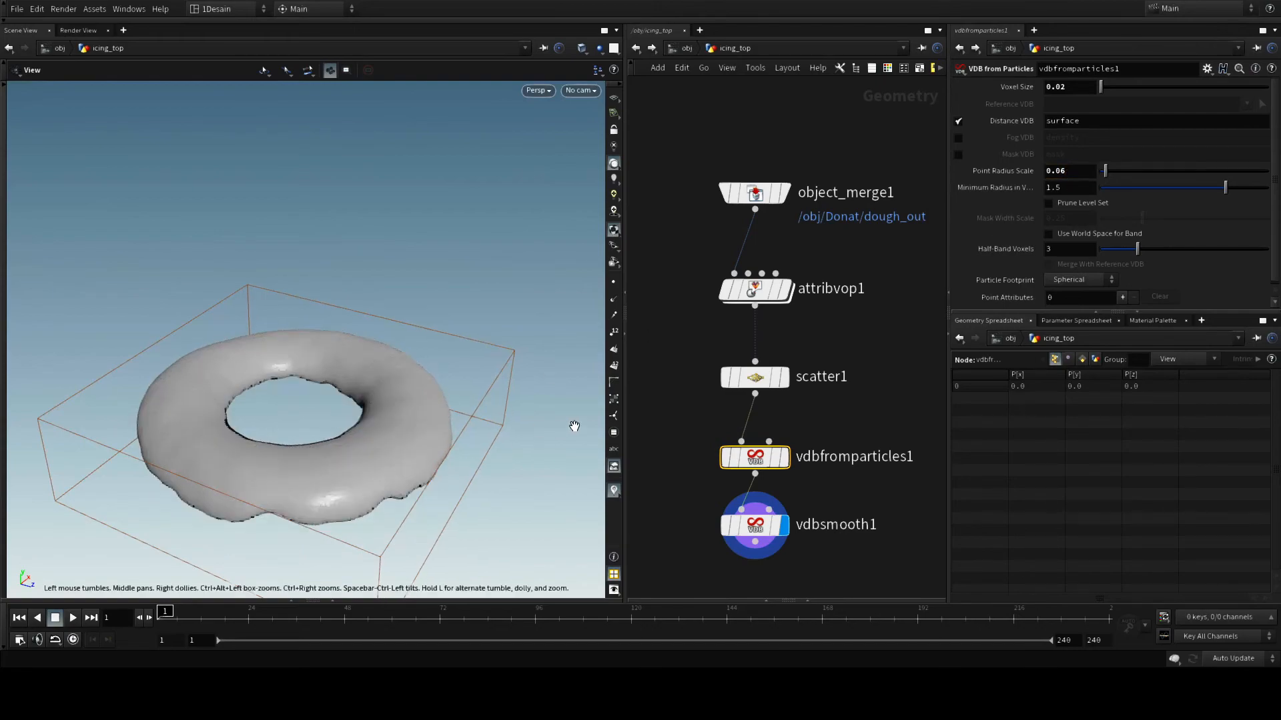
Examine the smoothed icing surface and its ragged edge from above and from the side.
{"action": "left_click_drag", "start_coordinate": [487, 496], "coordinate": [471, 457]}
{"action": "left_click_drag", "start_coordinate": [366, 462], "coordinate": [466, 343]}
{"action": "left_click_drag", "start_coordinate": [444, 427], "coordinate": [480, 380]}
{"action": "middle_click_drag", "start_coordinate": [480, 380], "coordinate": [455, 411]}
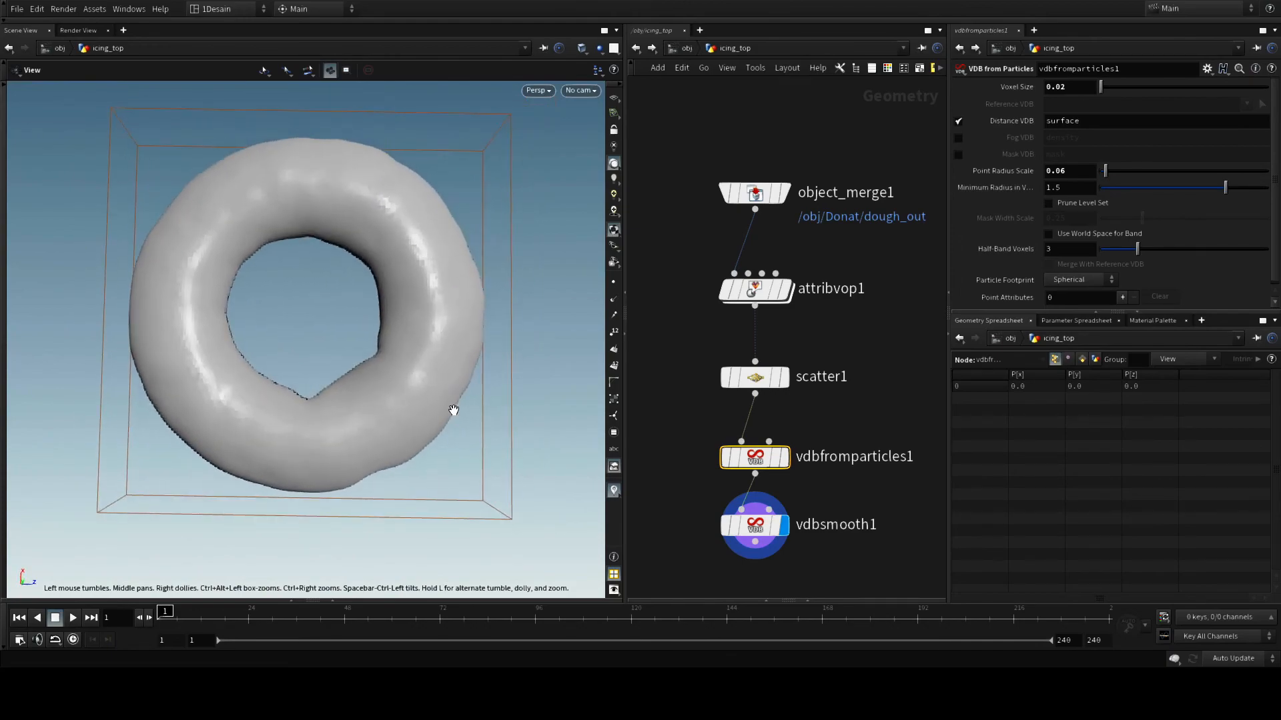
{"action": "left_click_drag", "start_coordinate": [449, 409], "coordinate": [414, 480]}
{"action": "left_click_drag", "start_coordinate": [415, 375], "coordinate": [423, 423]}
{"action": "scroll", "coordinate": [715, 386], "scroll_direction": "down", "scroll_amount": 4}
{"action": "scroll", "coordinate": [734, 473], "scroll_direction": "up", "scroll_amount": 2}
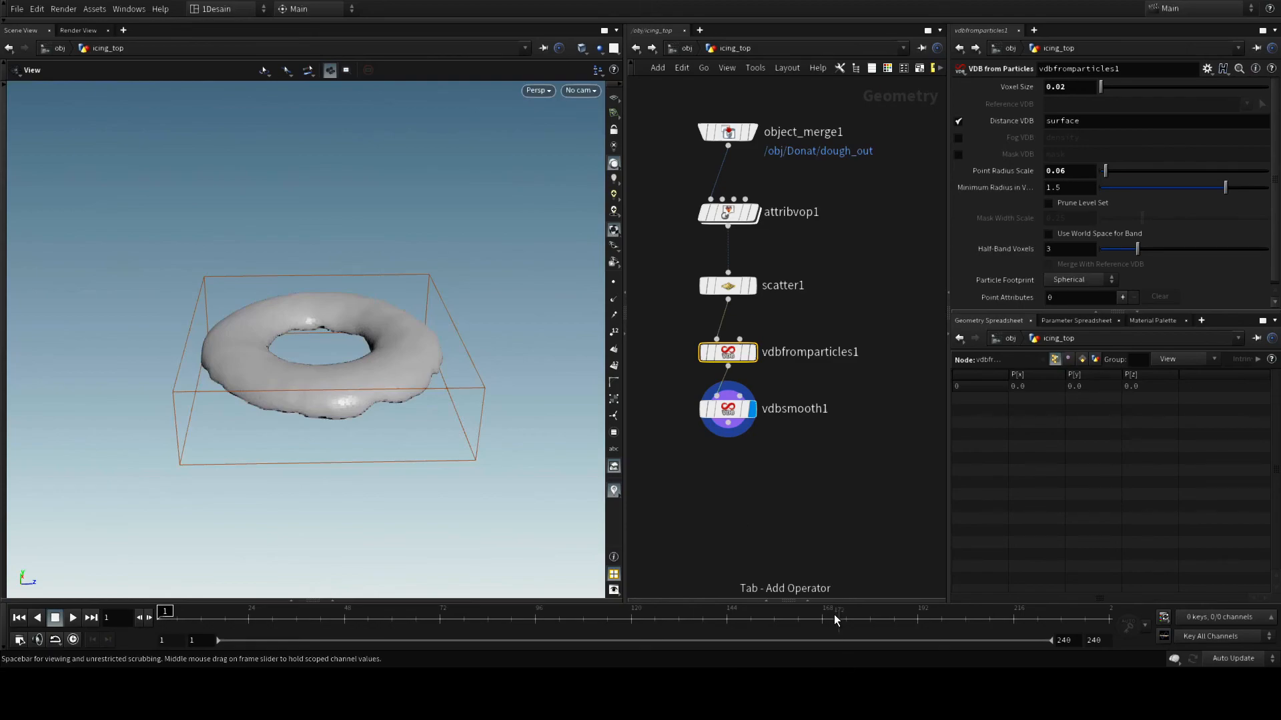
Add a Convert VDB node below vdbsmooth1 and feed it with vdbsmooth1's output.
{"action": "key", "text": "Tab"}
{"action": "type", "text": "convert vdb"}
{"action": "key", "text": "Return"}
{"action": "left_click", "coordinate": [867, 531]}
{"action": "left_click_drag", "start_coordinate": [870, 531], "coordinate": [736, 497]}
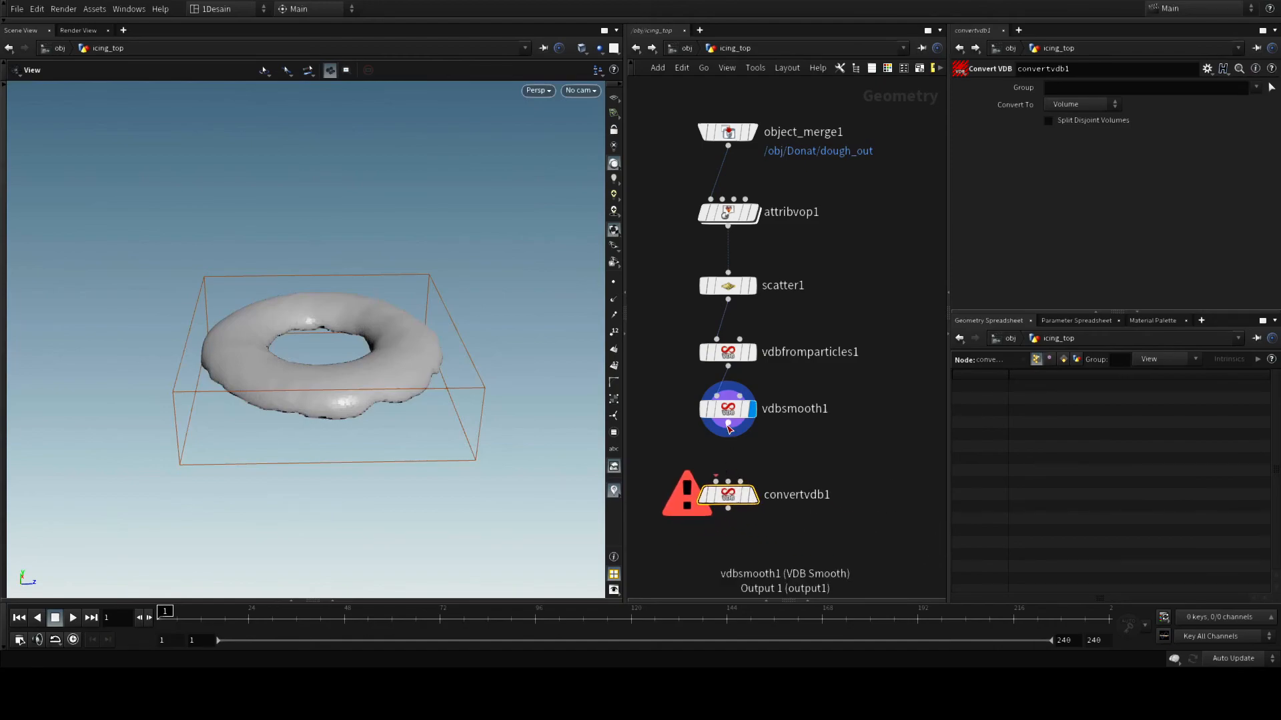
{"action": "left_click_drag", "start_coordinate": [728, 424], "coordinate": [716, 481]}
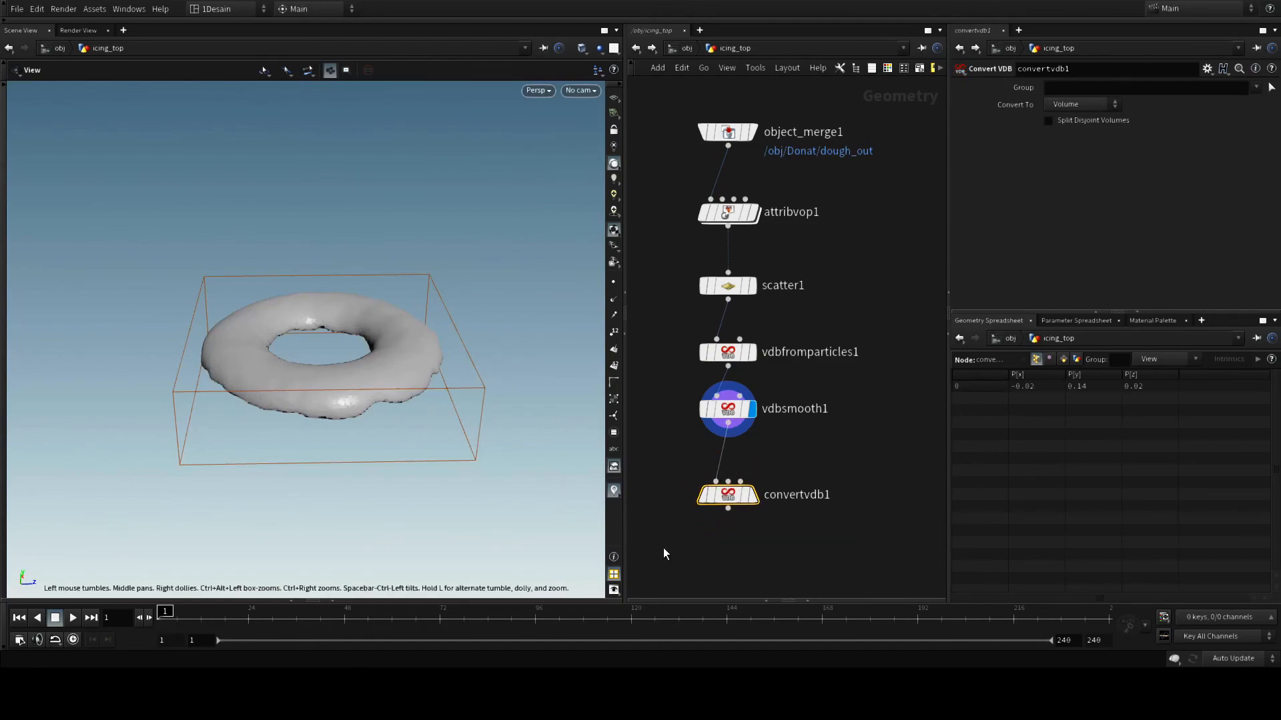
Display convertvdb1, set its Convert To option to Polygons and inspect the resulting icing mesh.
{"action": "left_click", "coordinate": [753, 499]}
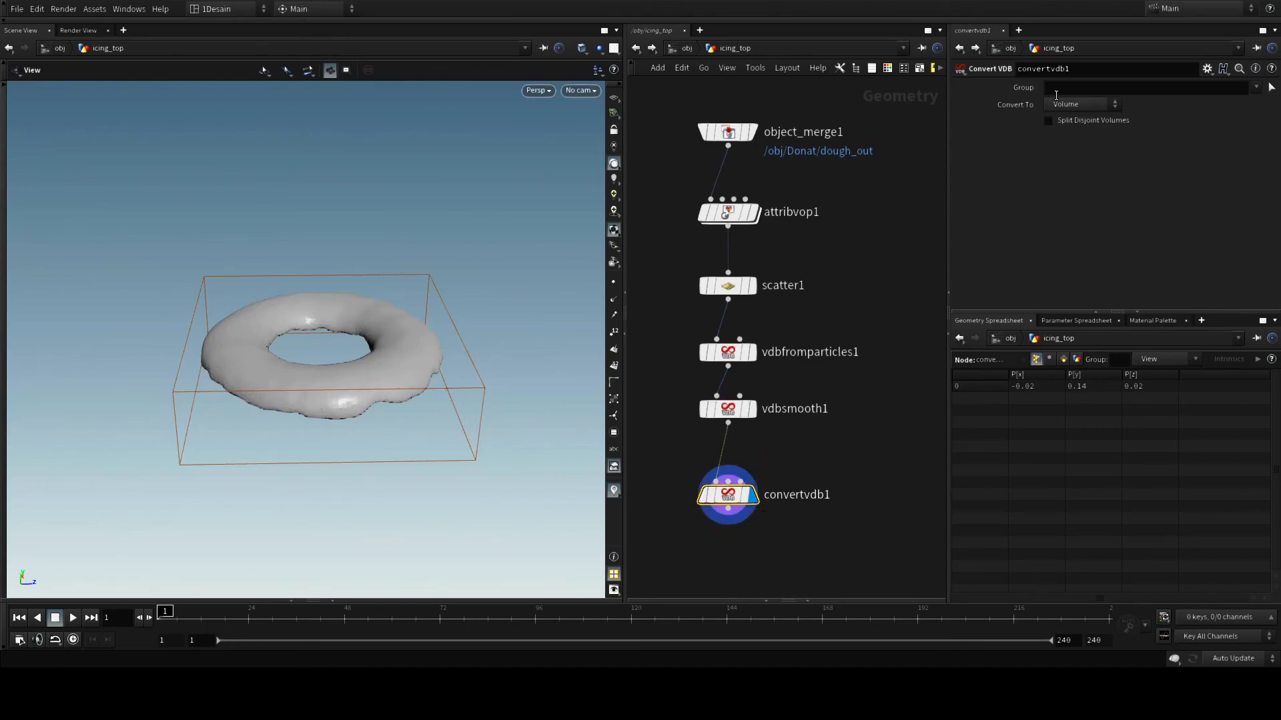
{"action": "left_click", "coordinate": [1062, 142]}
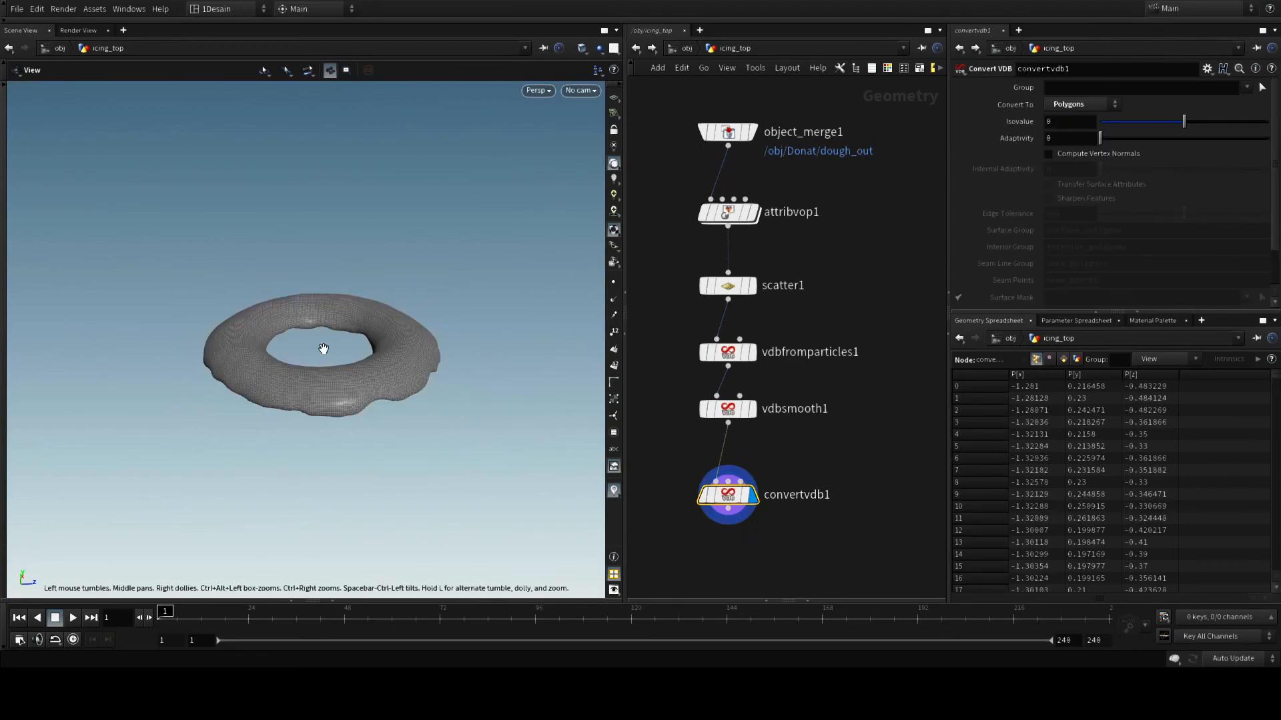
{"action": "scroll", "coordinate": [321, 343], "scroll_direction": "up", "scroll_amount": 5}
{"action": "scroll", "coordinate": [318, 341], "scroll_direction": "down", "scroll_amount": 3}
{"action": "left_click_drag", "start_coordinate": [380, 419], "coordinate": [375, 509]}
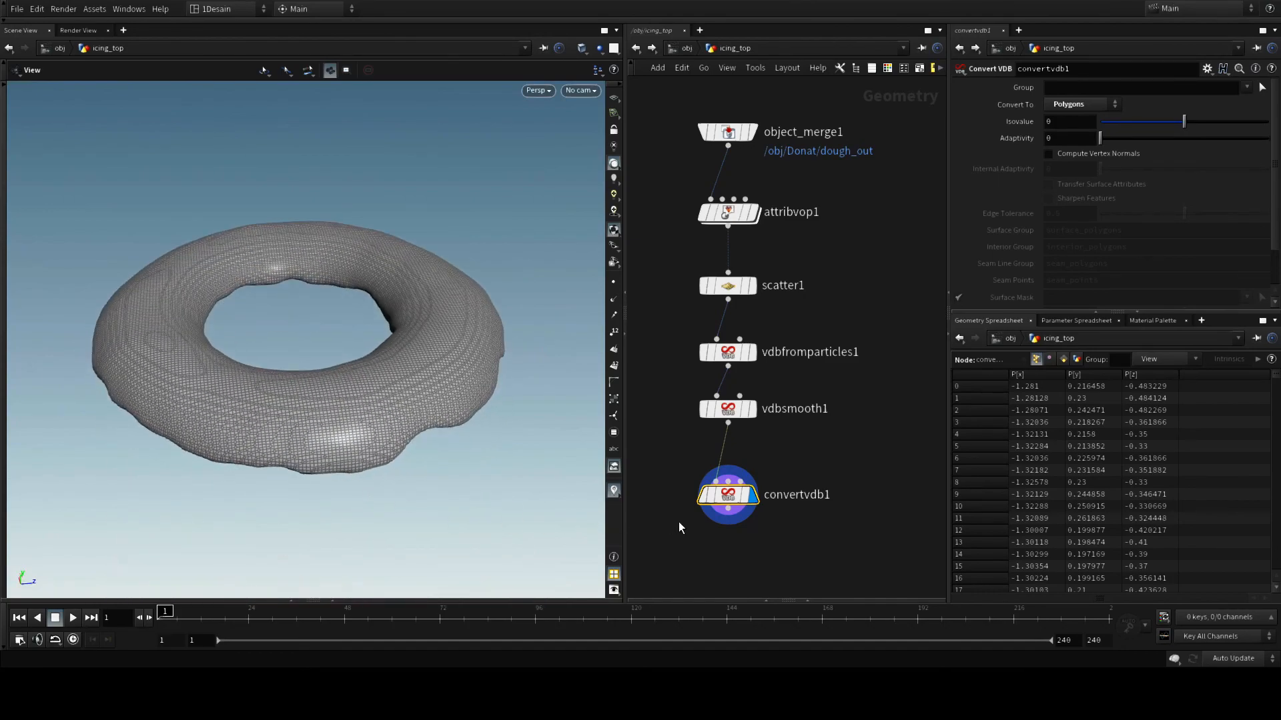
Add a Null node below convertvdb1 and connect convertvdb1's output to it.
{"action": "key", "text": "h"}
{"action": "scroll", "coordinate": [836, 440], "scroll_direction": "up", "scroll_amount": 5}
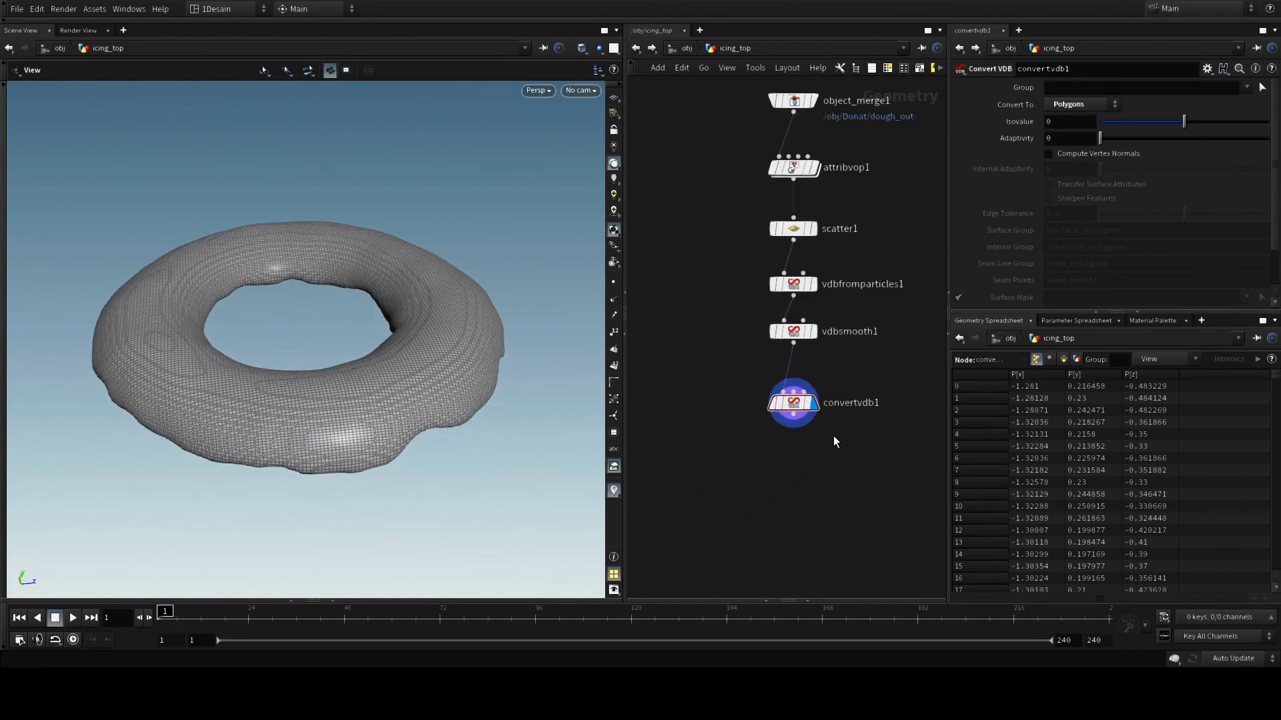
{"action": "scroll", "coordinate": [833, 444], "scroll_direction": "down", "scroll_amount": 3}
{"action": "middle_click_drag", "start_coordinate": [814, 455], "coordinate": [775, 495]}
{"action": "key", "text": "Tab"}
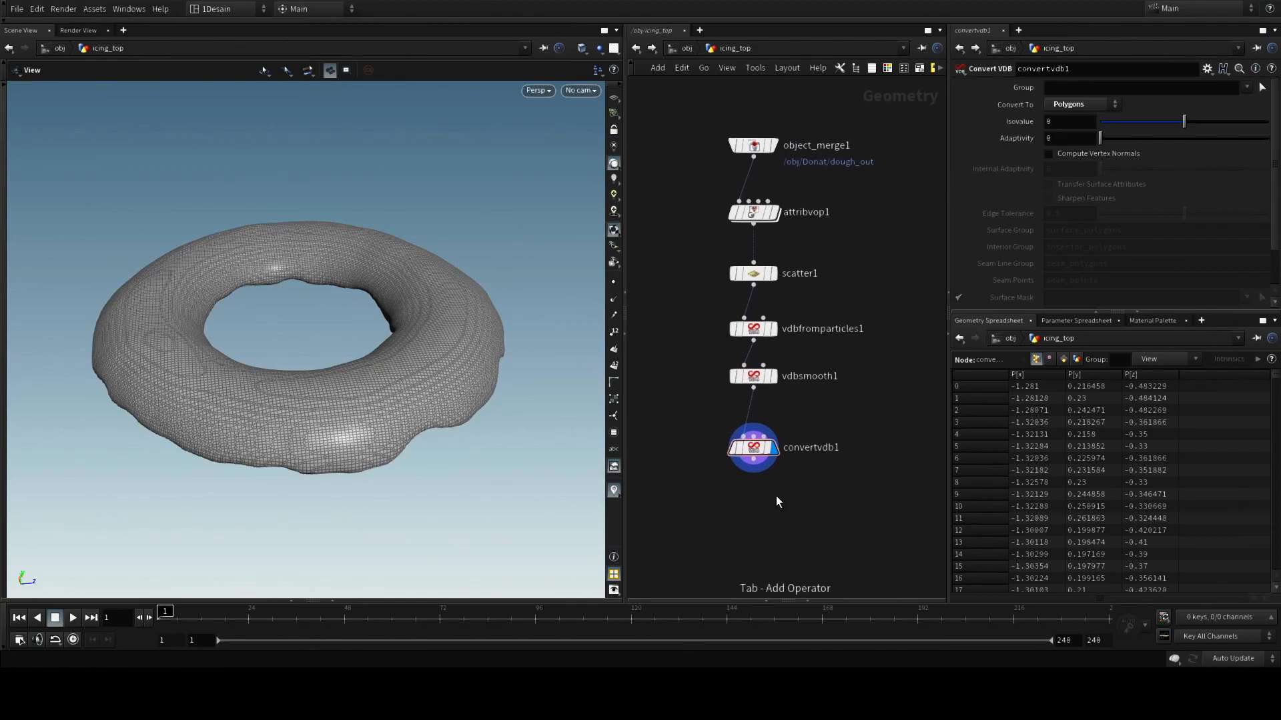
{"action": "key", "text": "Return"}
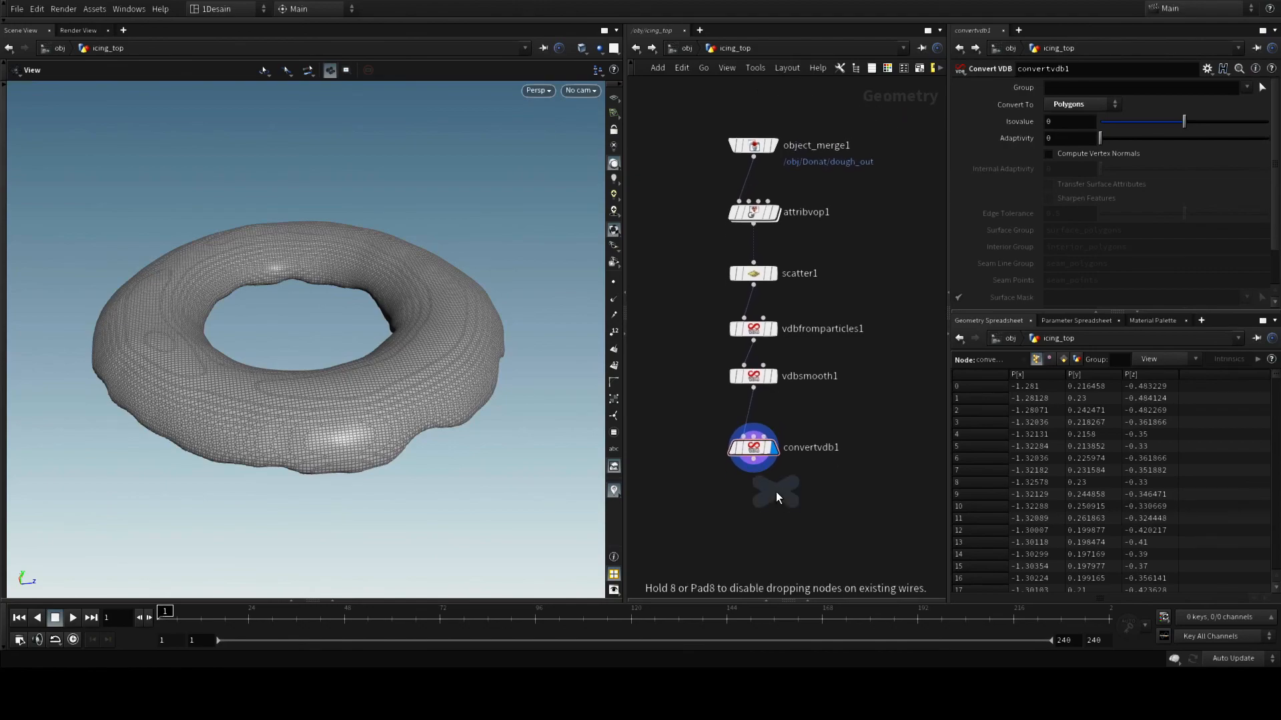
{"action": "left_click", "coordinate": [751, 512]}
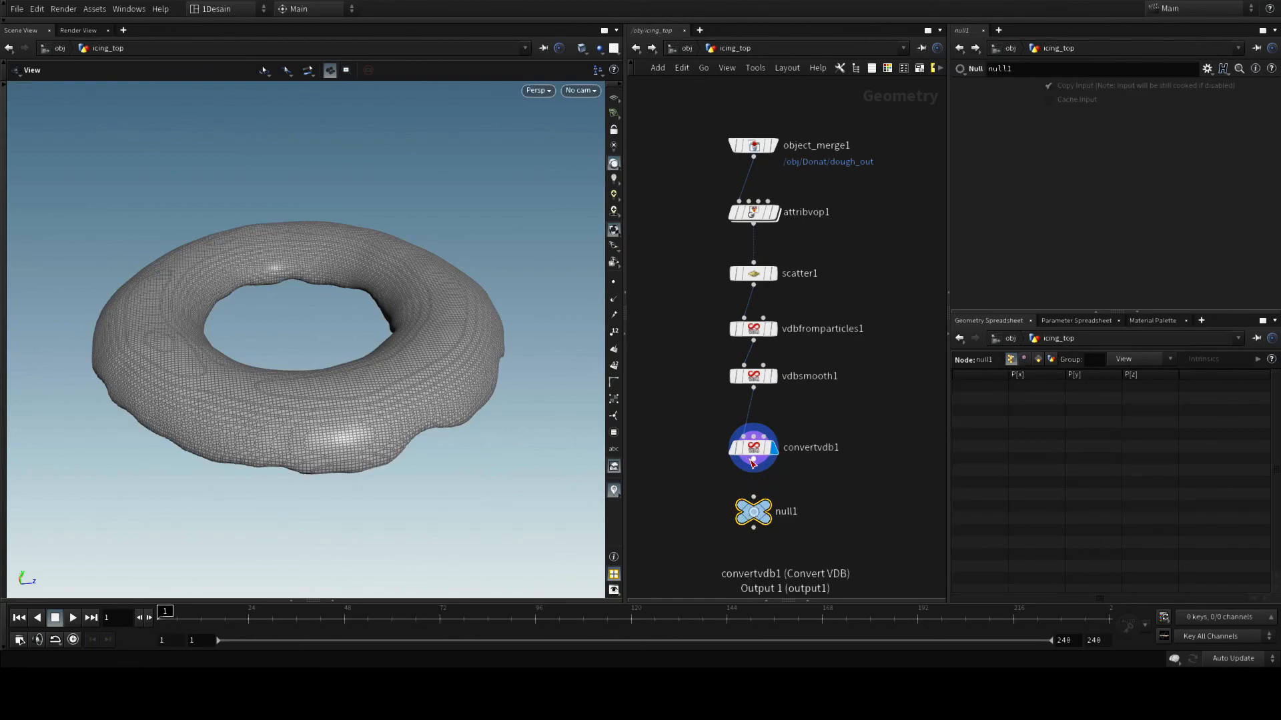
{"action": "left_click_drag", "start_coordinate": [753, 470], "coordinate": [758, 509]}
Rename the Null node as icing_mesh.
{"action": "double_click", "coordinate": [787, 512]}
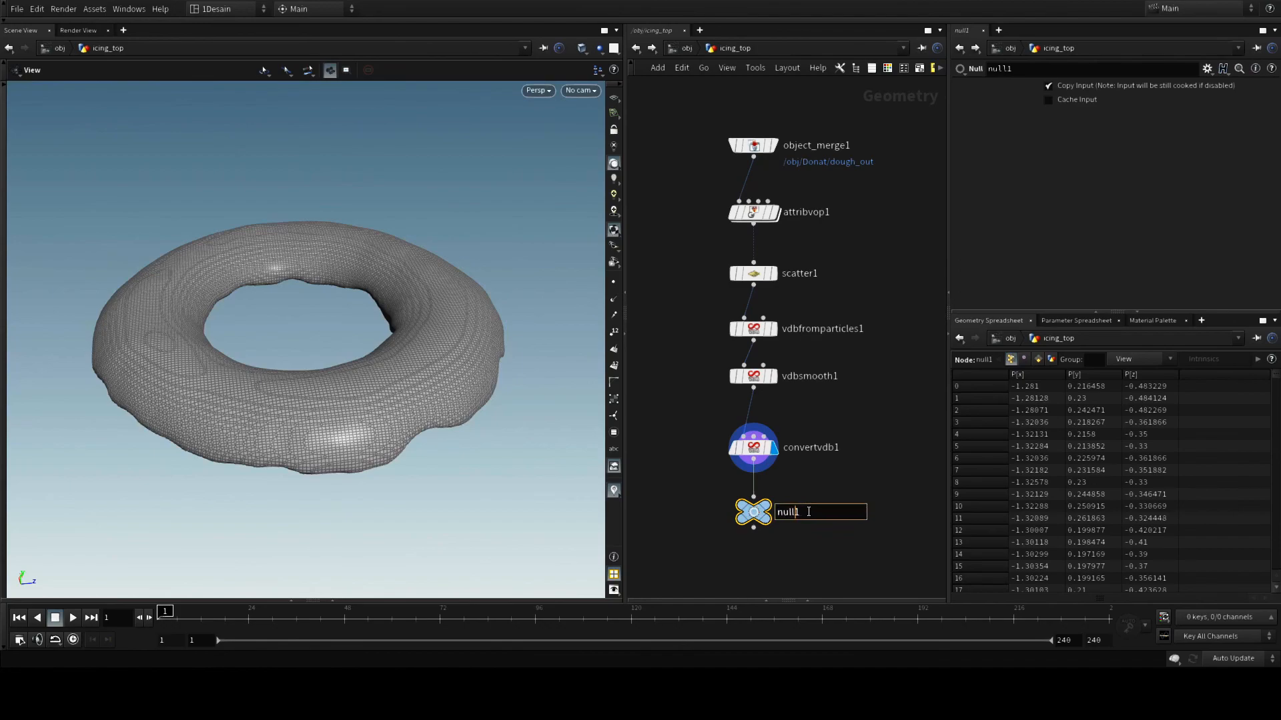
{"action": "key", "text": "ctrl+a"}
{"action": "type", "text": "icing_mesh"}
{"action": "key", "text": "Return"}
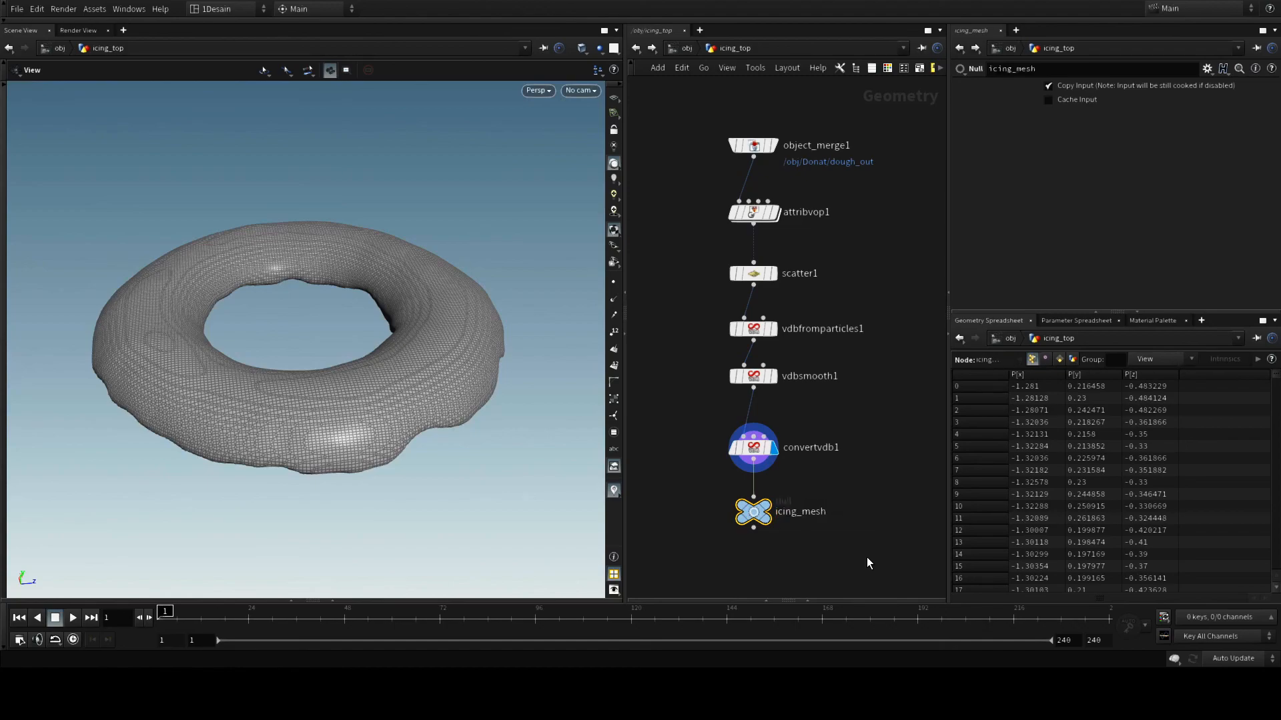
Frame the whole icing_top network and move vdbsmooth1 slightly down to even out the node spacing.
{"action": "left_click", "coordinate": [866, 402]}
{"action": "key", "text": "h"}
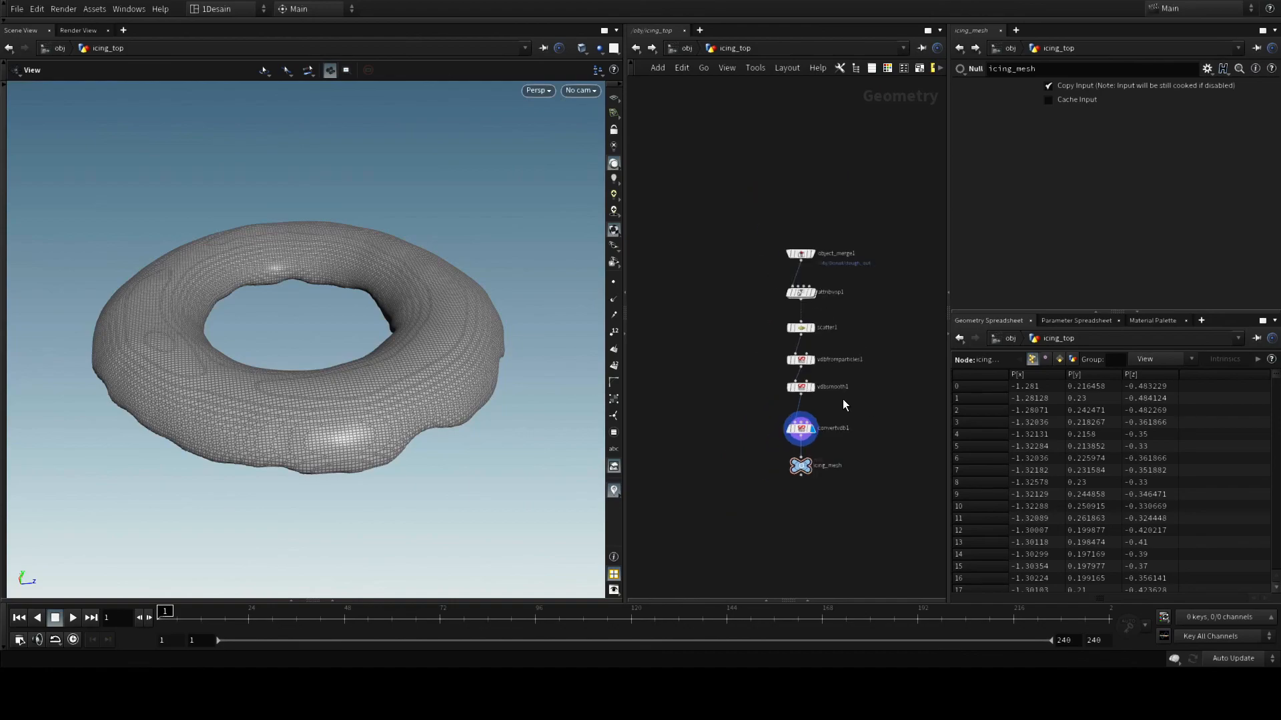
{"action": "left_click_drag", "start_coordinate": [770, 384], "coordinate": [771, 390]}
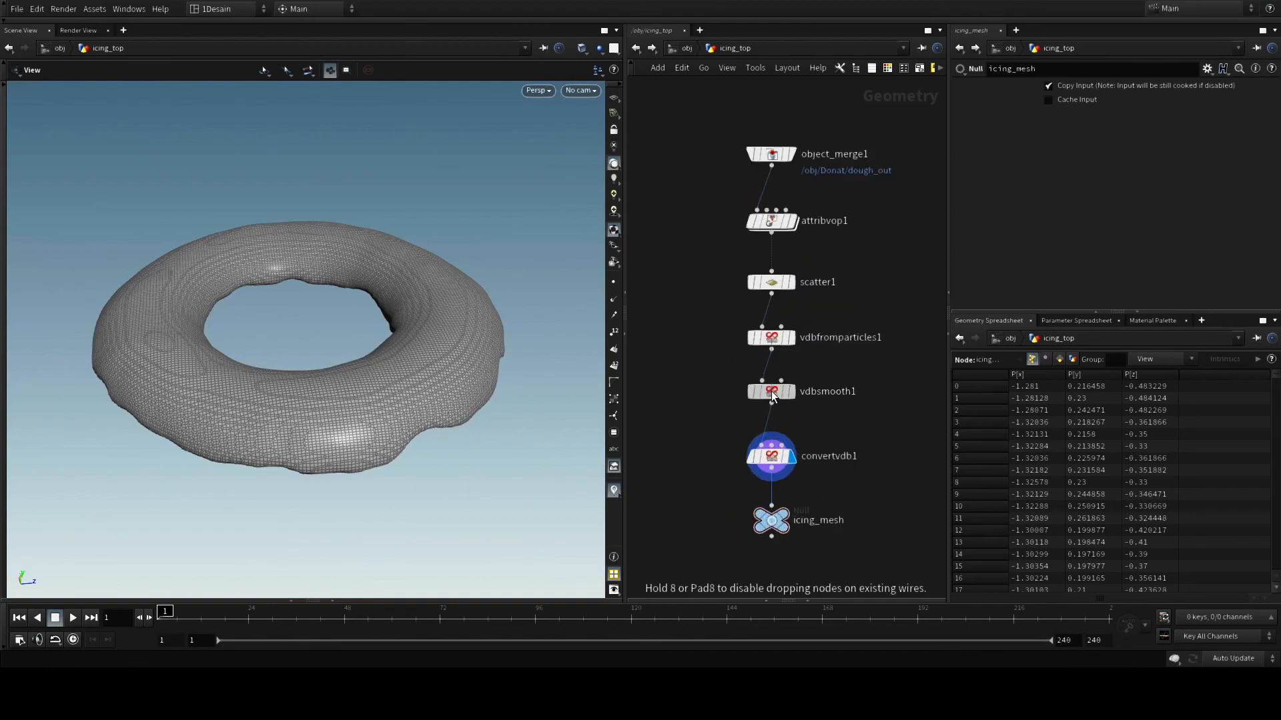
Go back to the obj level, clear the selection and examine the icing on the donut from several angles.
{"action": "left_click", "coordinate": [685, 48]}
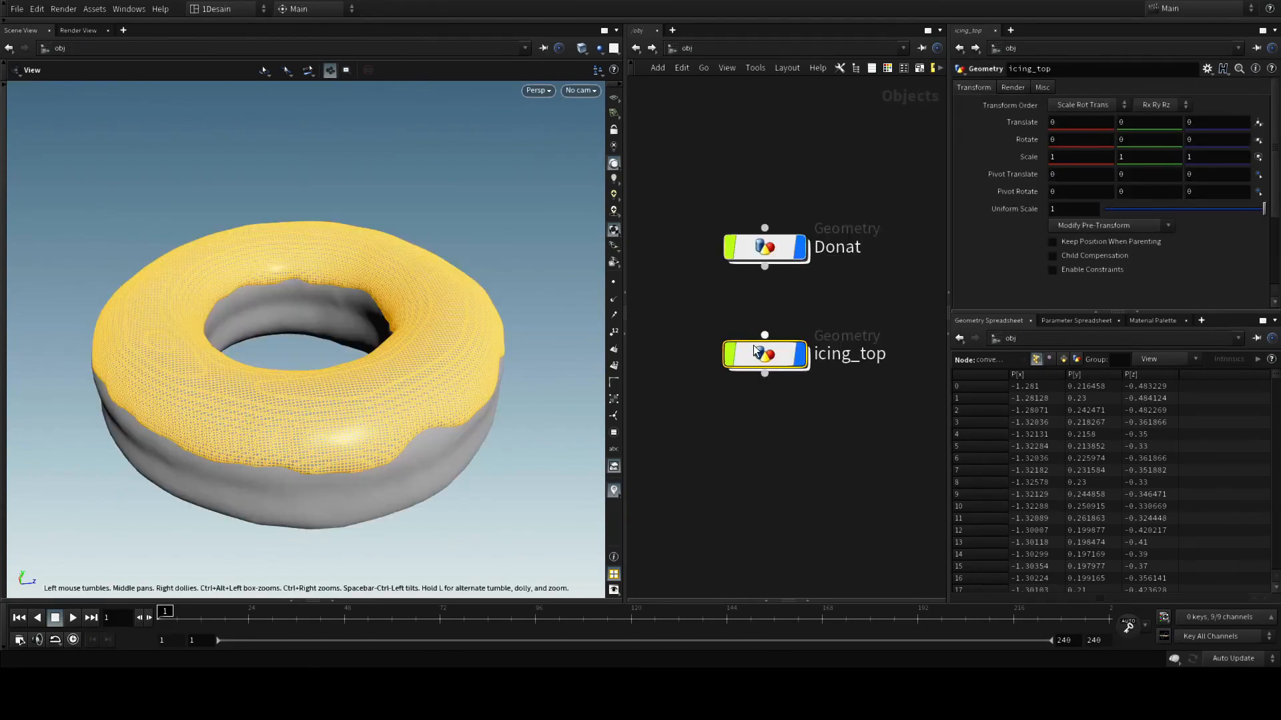
{"action": "left_click", "coordinate": [794, 451]}
{"action": "mouse_move", "coordinate": [460, 485]}
{"action": "left_mouse_down"}
{"action": "mouse_move", "coordinate": [466, 443]}
{"action": "mouse_move", "coordinate": [485, 454]}
{"action": "mouse_move", "coordinate": [477, 498]}
{"action": "left_mouse_up"}
{"action": "scroll", "coordinate": [471, 377], "scroll_direction": "down", "scroll_amount": 4}
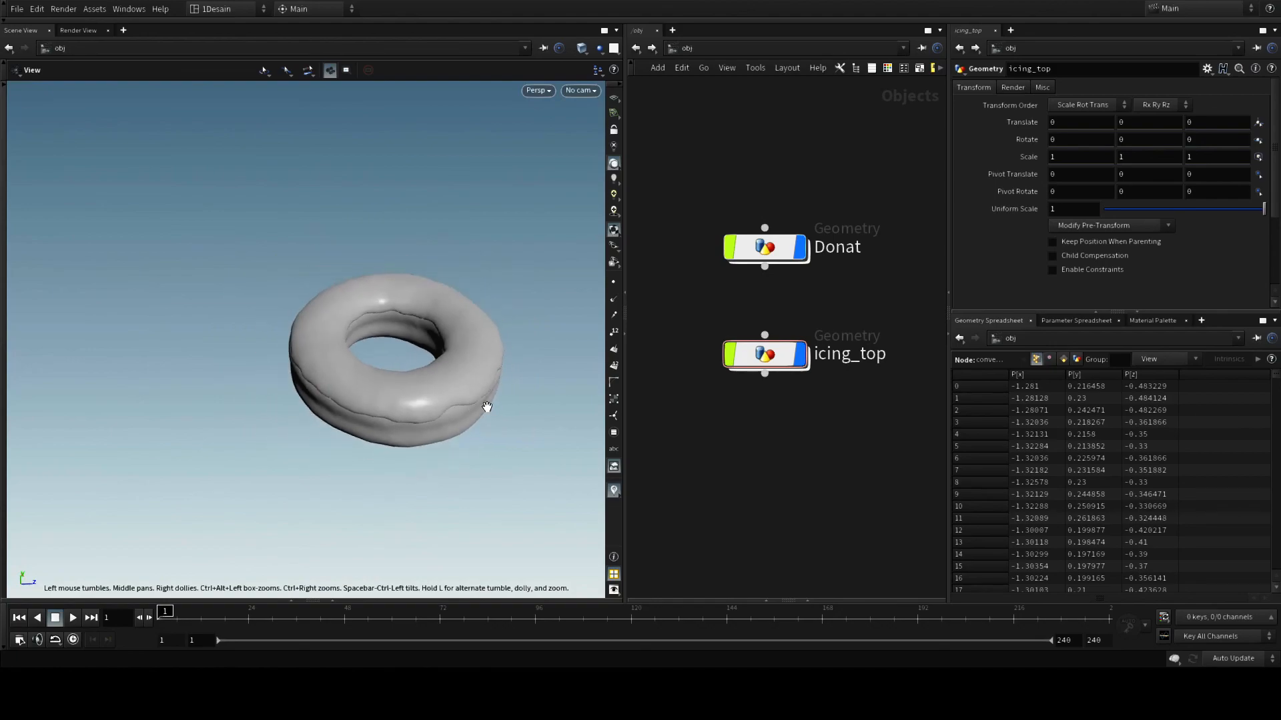
{"action": "middle_click_drag", "start_coordinate": [484, 405], "coordinate": [367, 385]}
{"action": "right_click_drag", "start_coordinate": [323, 392], "coordinate": [366, 423]}
{"action": "left_click_drag", "start_coordinate": [366, 423], "coordinate": [394, 459]}
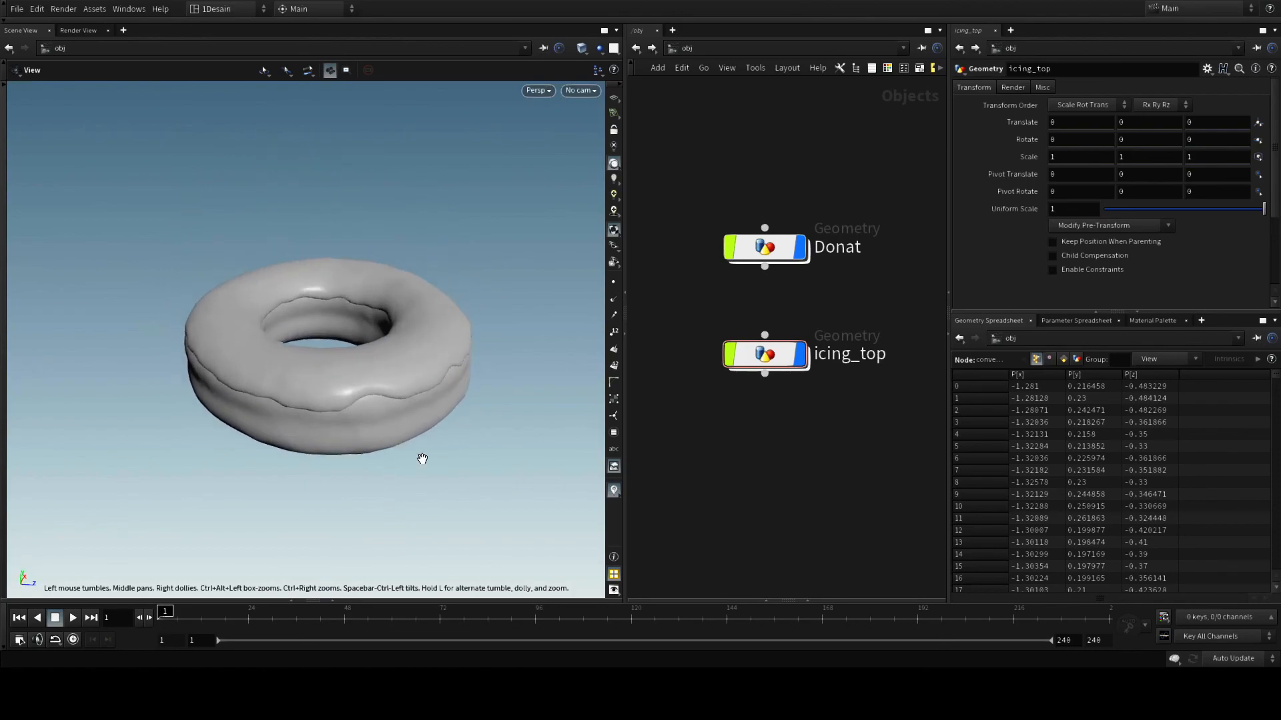